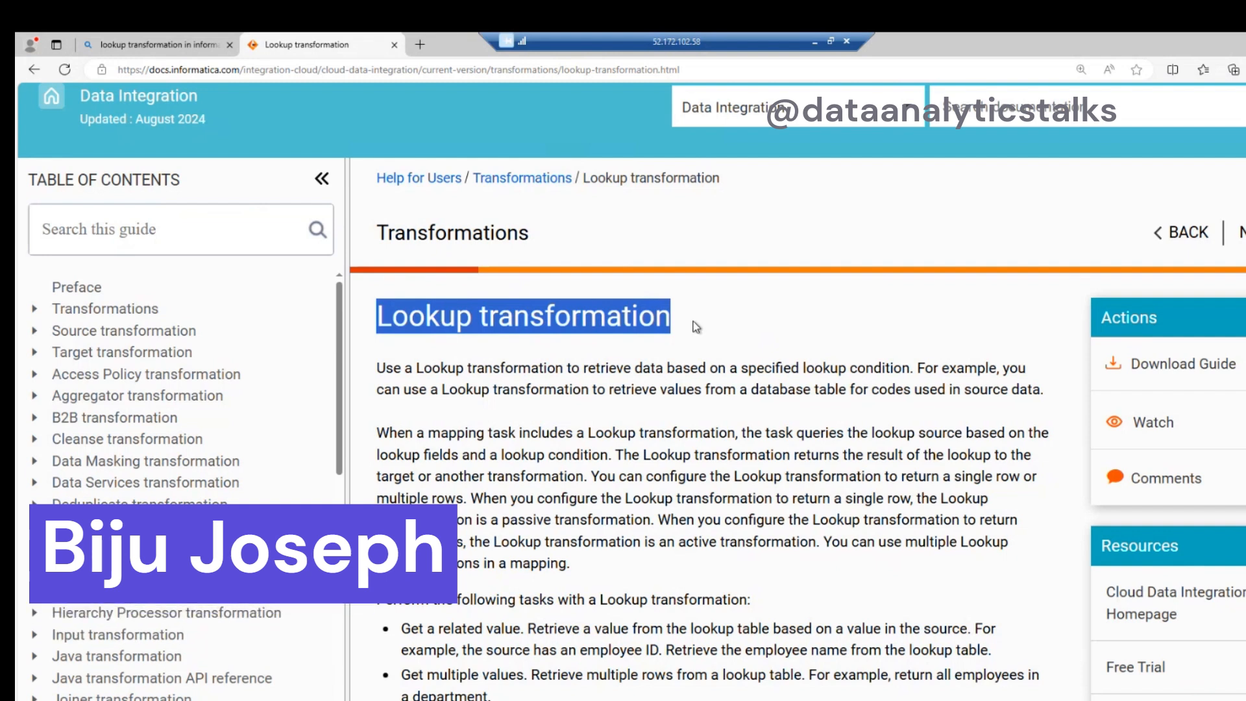
Read the introduction of the Lookup transformation page, including retrieving data based on a specified lookup condition
left_click(694, 331)
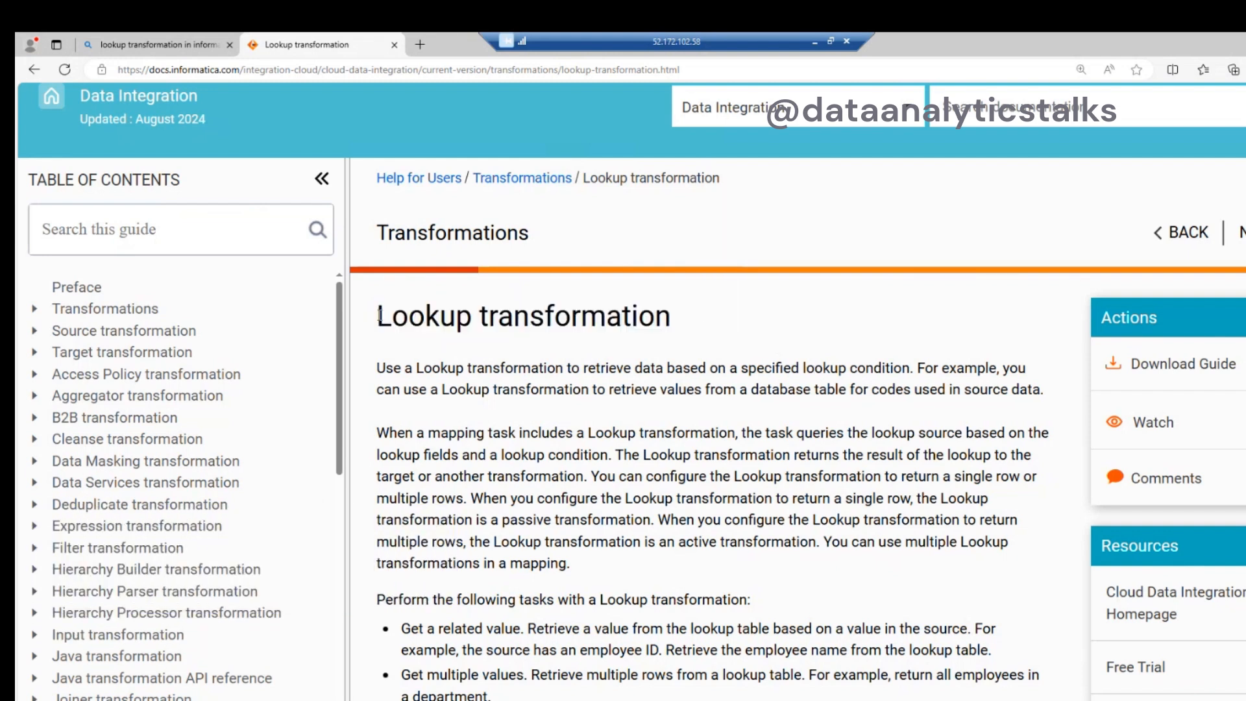
left_click_drag(379, 316, 698, 306)
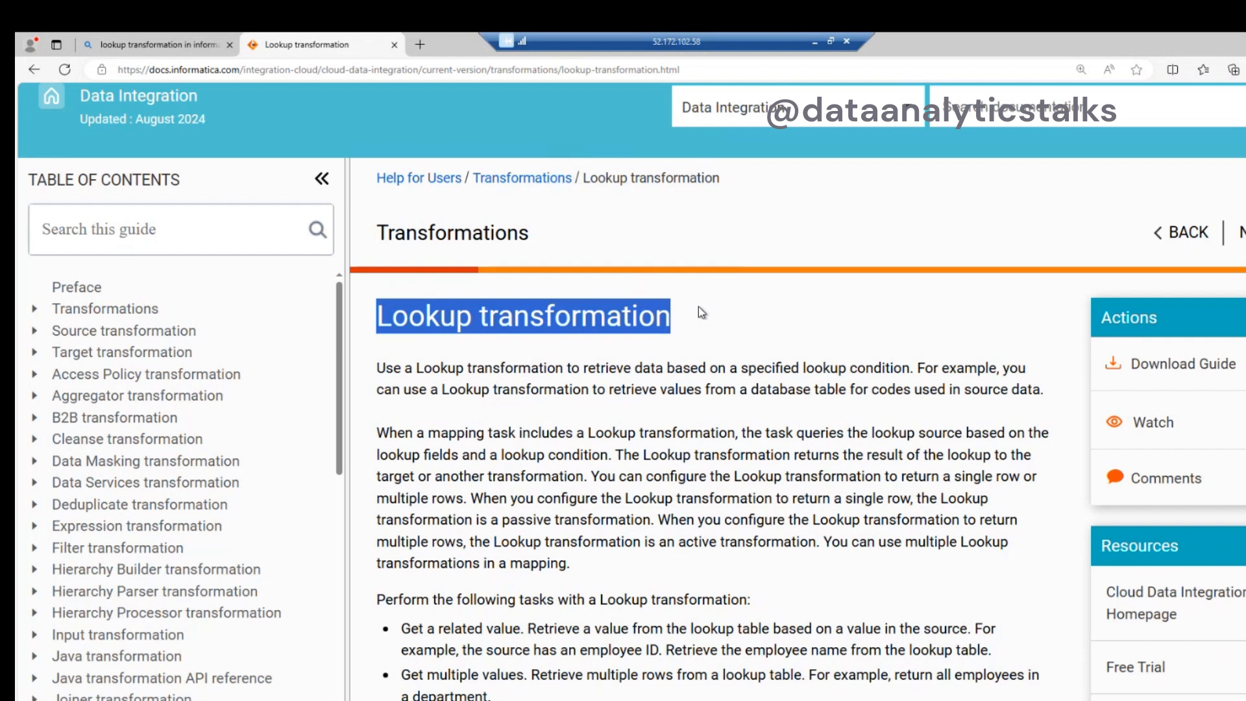
left_click(692, 366)
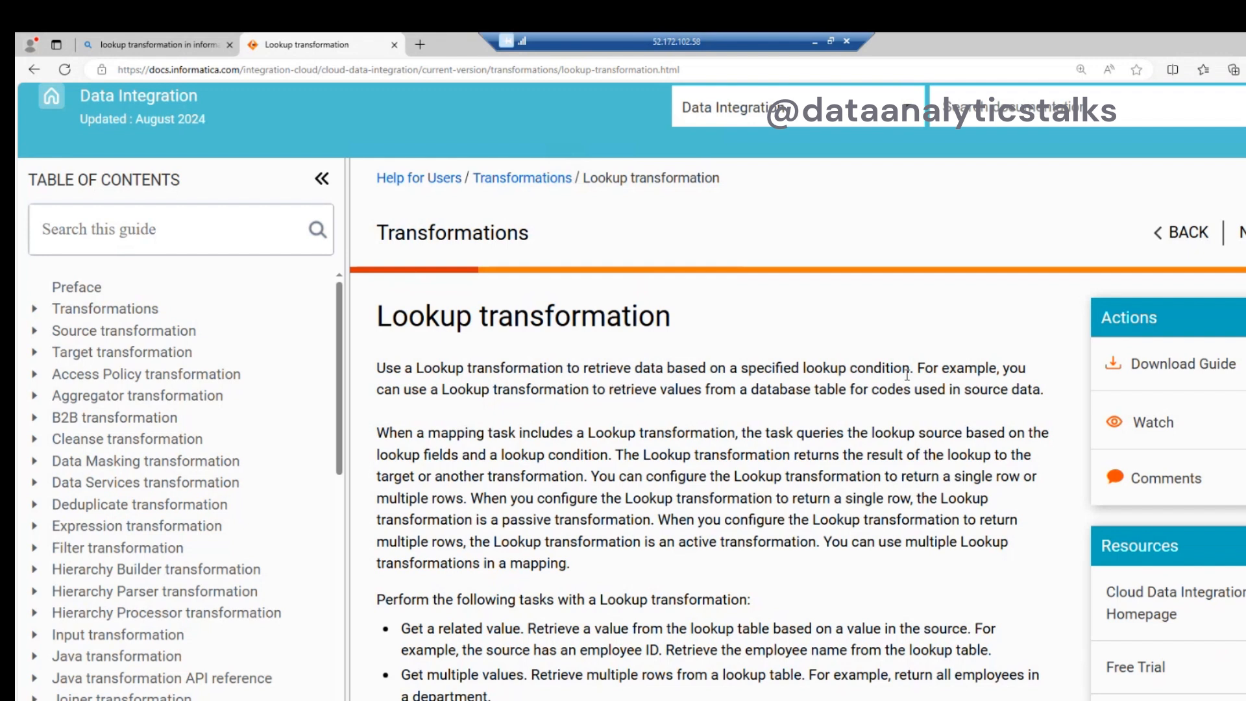
left_click_drag(914, 369, 749, 368)
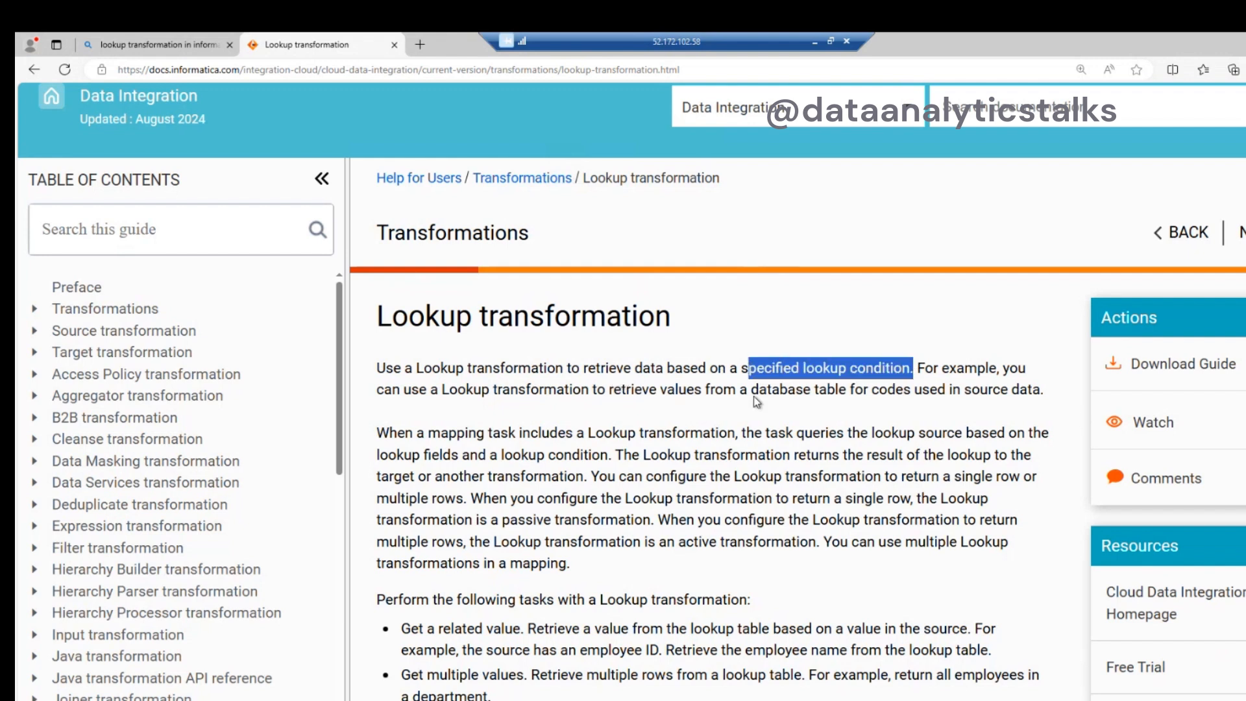
scroll(479, 412, "down", 1)
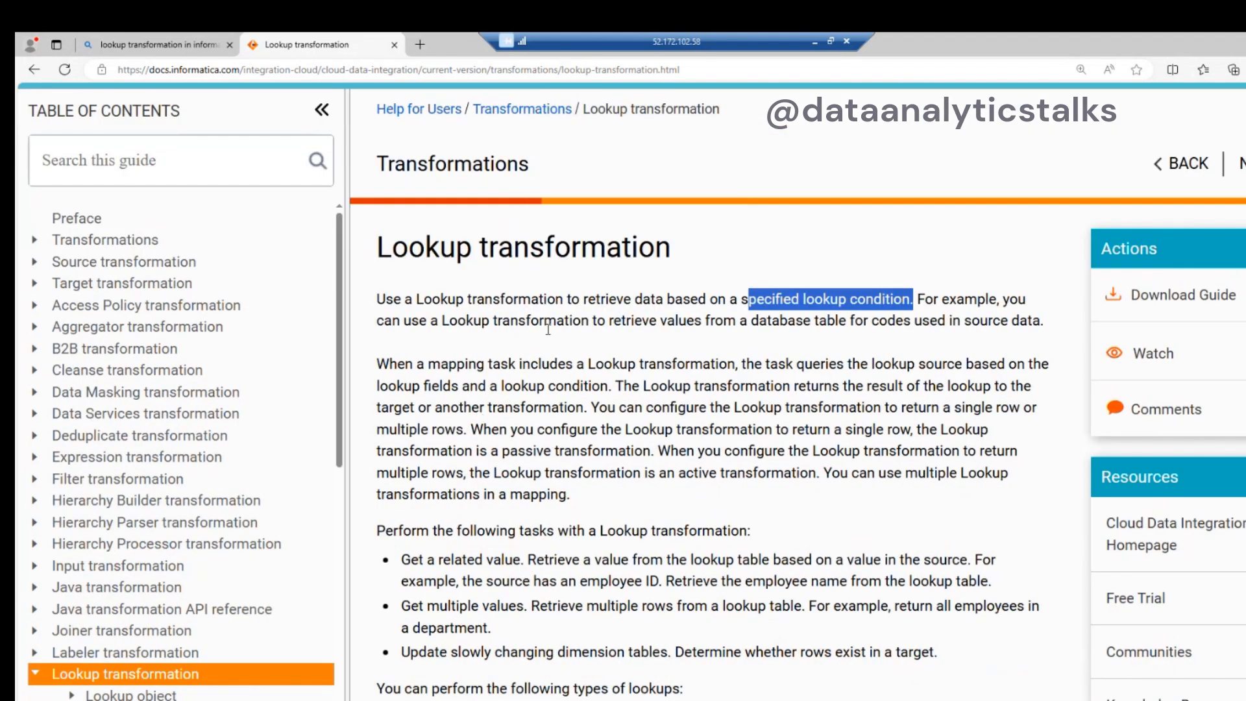
left_click(613, 339)
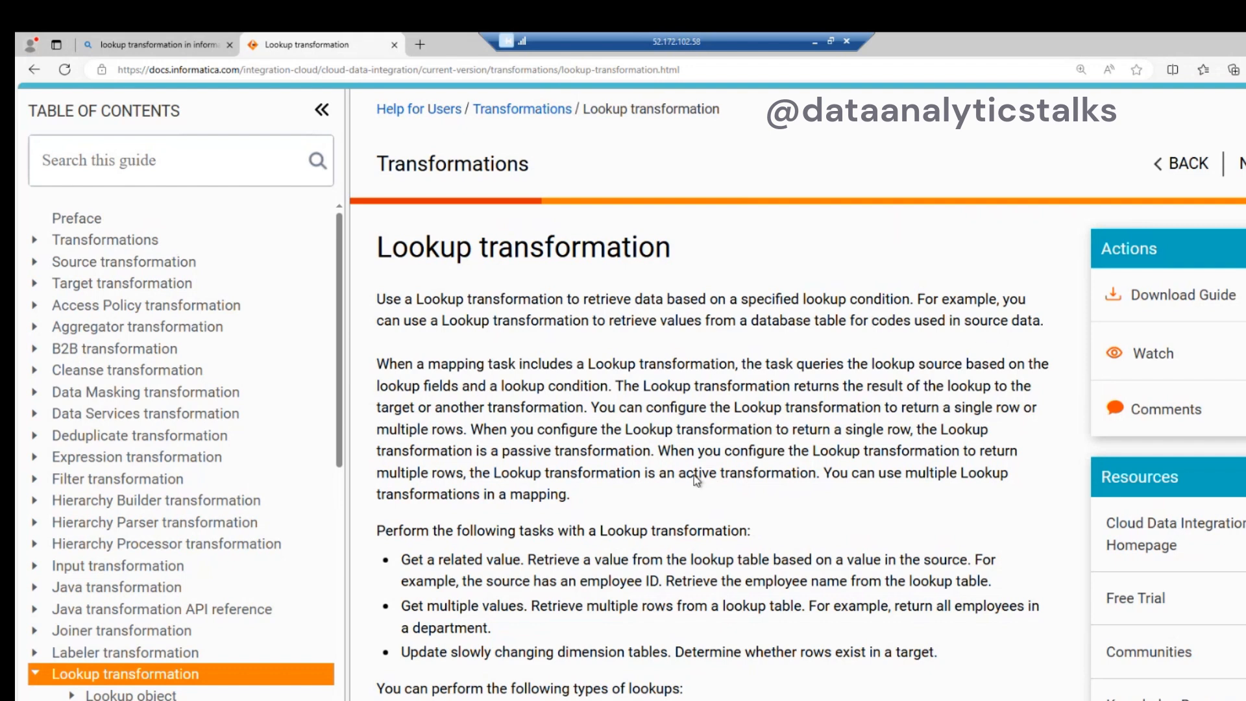
scroll(696, 481, "down", 2)
scroll(896, 422, "up", 1)
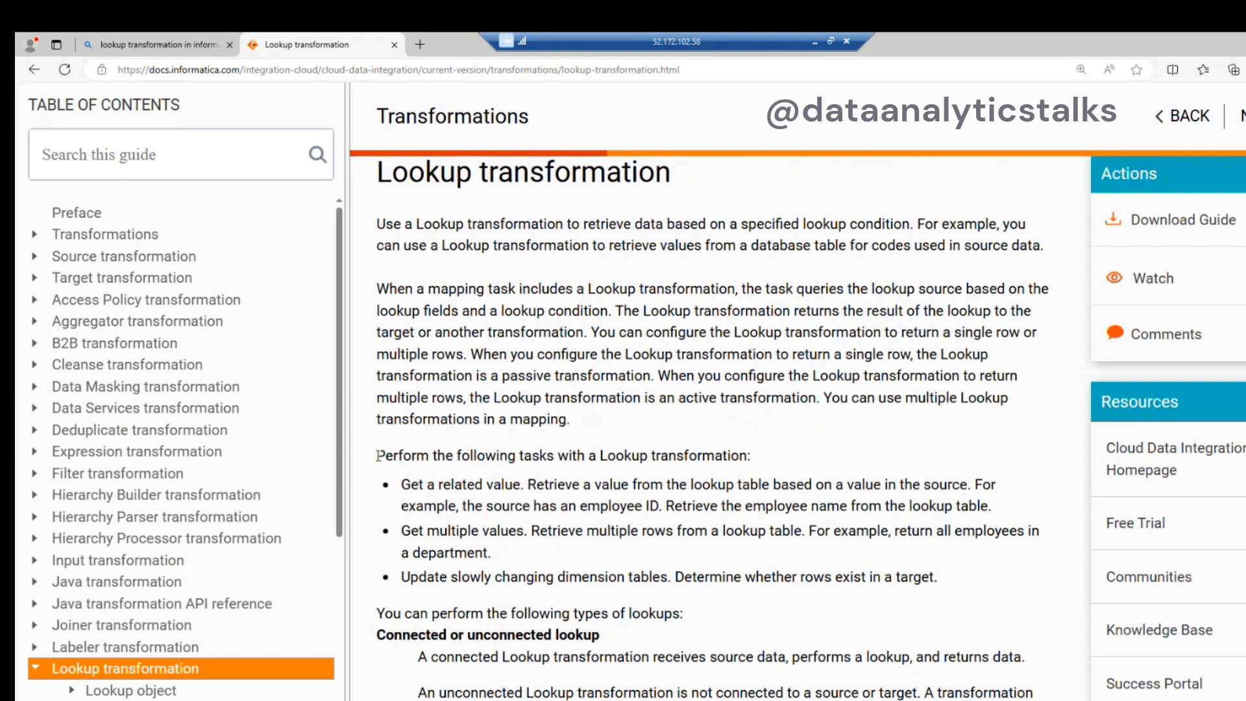
Examine the task of getting a related value with a Lookup transformation, including its employee ID and employee name example
left_click_drag(390, 456, 568, 457)
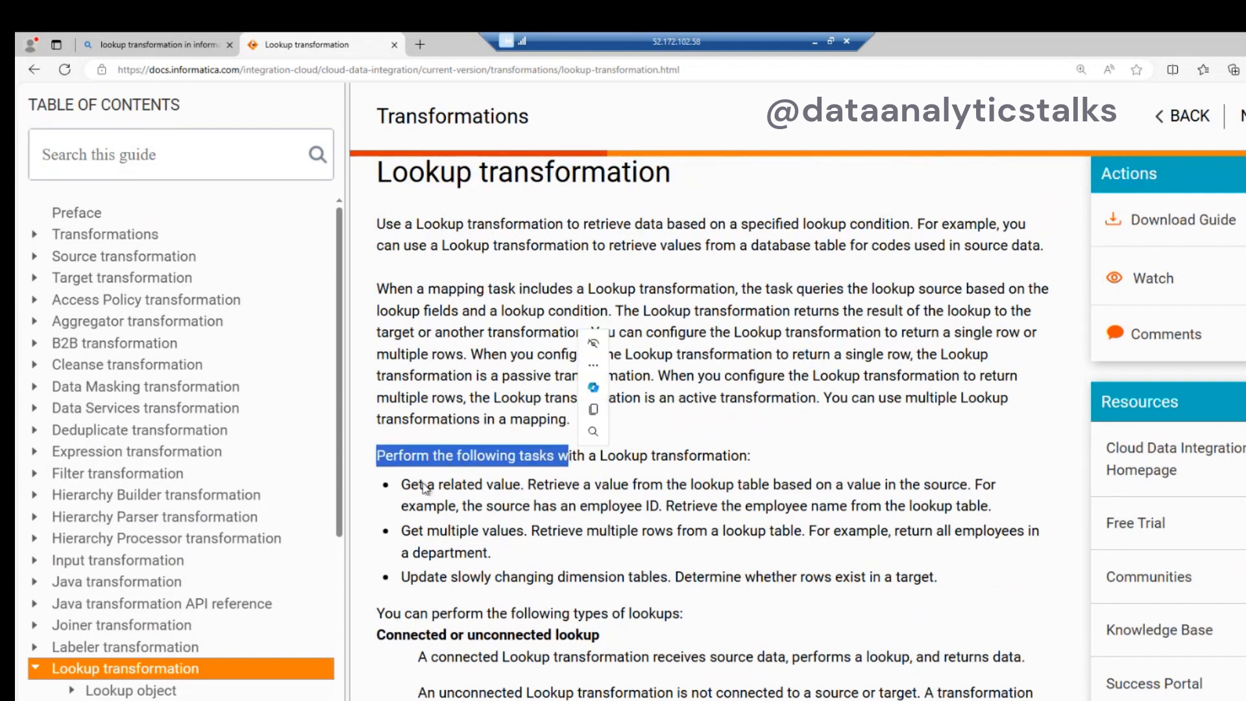
left_click_drag(409, 485, 528, 484)
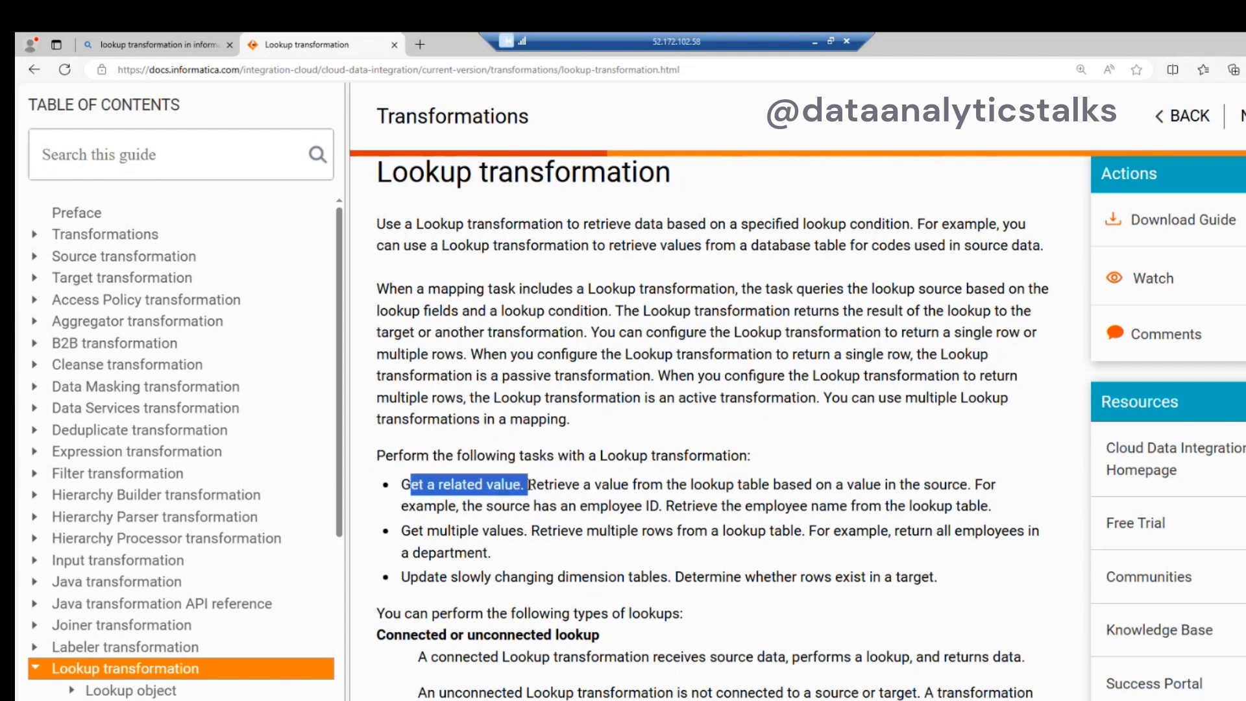
left_click(571, 492)
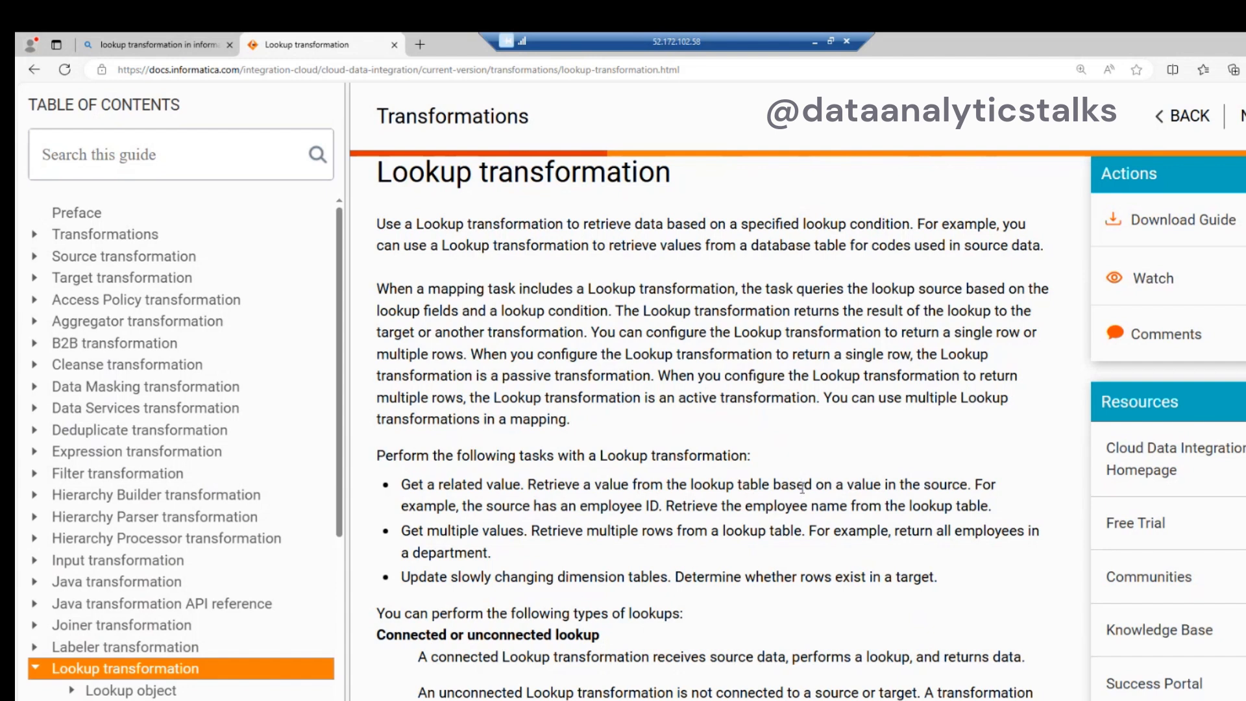
left_click_drag(967, 486, 434, 485)
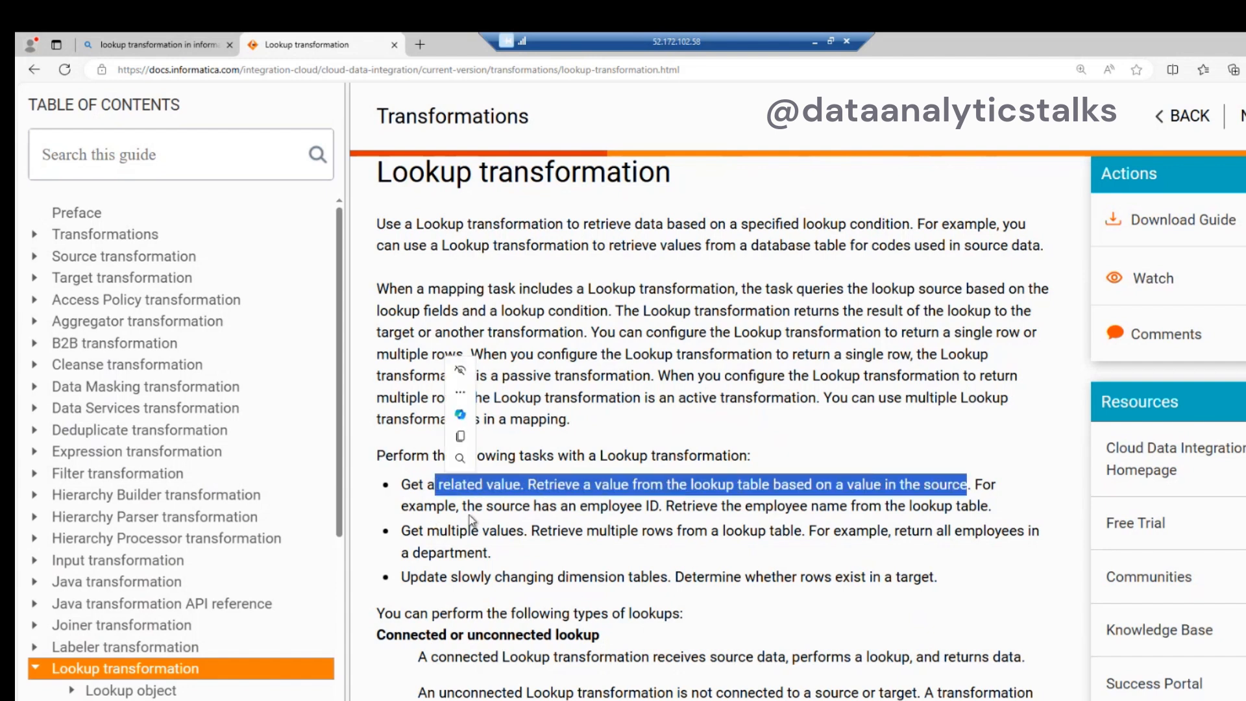
left_click(516, 511)
left_click_drag(666, 506, 559, 506)
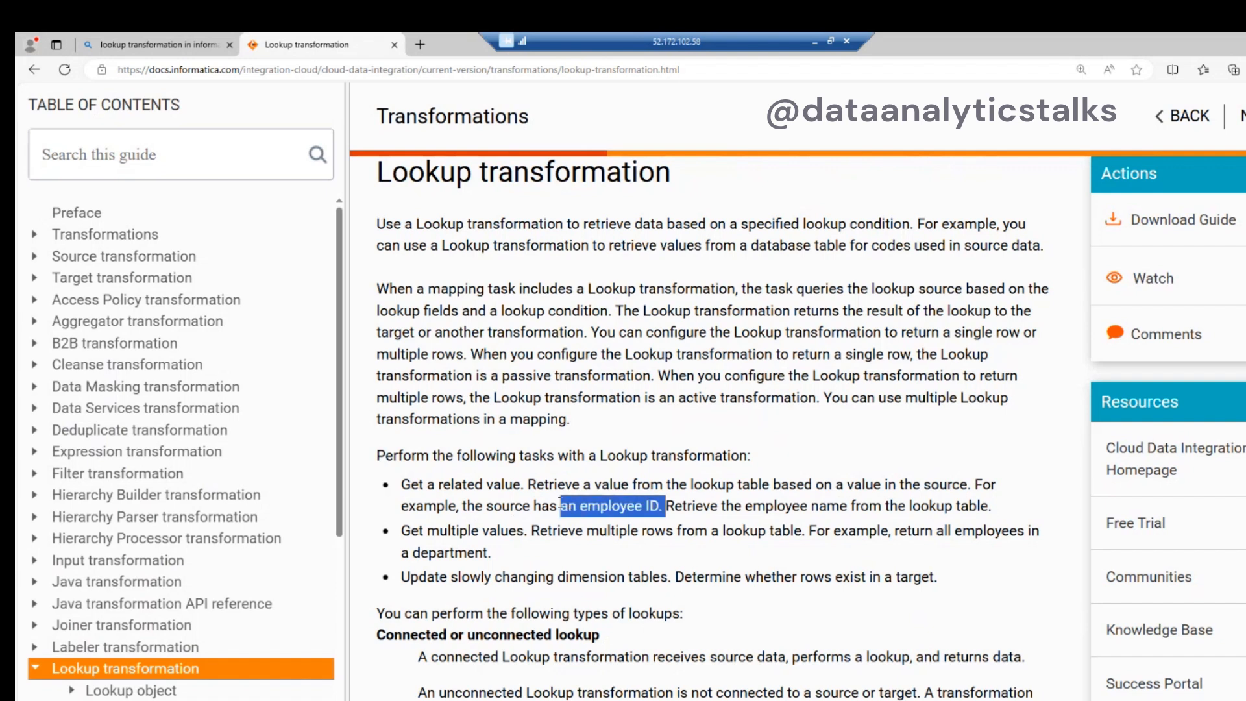
left_click(847, 520)
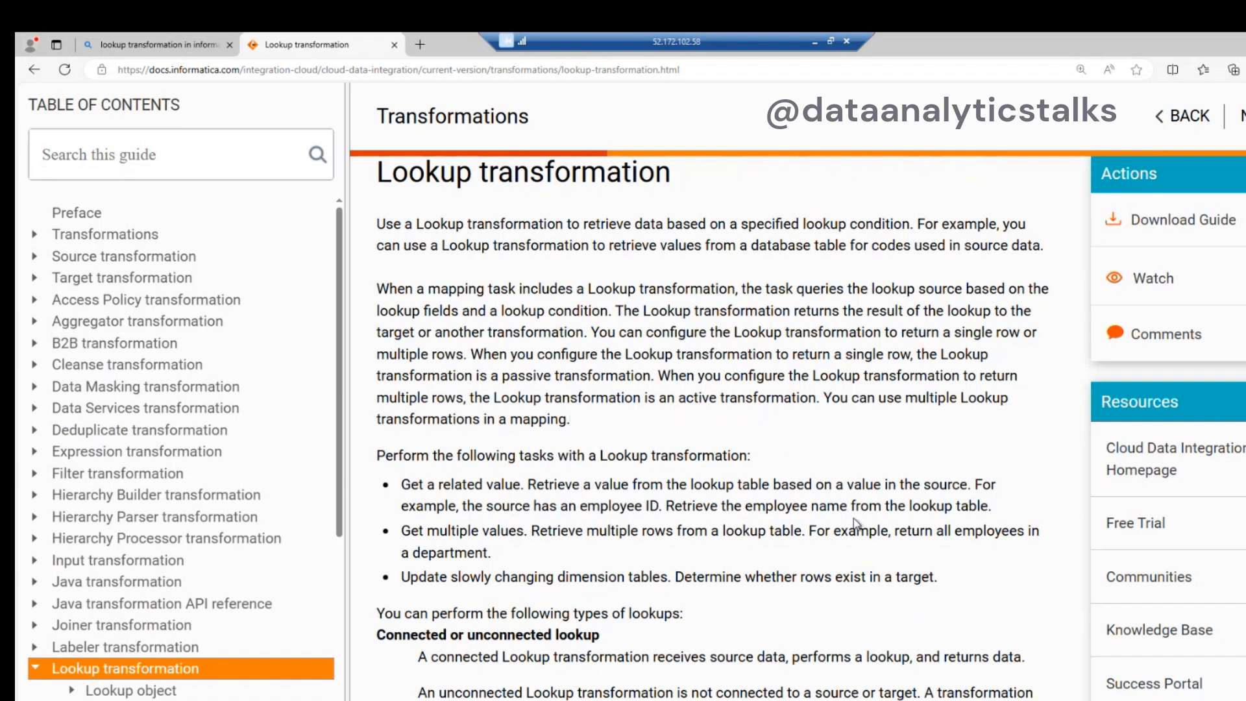
left_click_drag(996, 511, 384, 498)
Read the task descriptions for getting multiple values and updating slowly changing dimension tables
scroll(389, 493, "down", 1)
left_click(477, 491)
triple_click(399, 472)
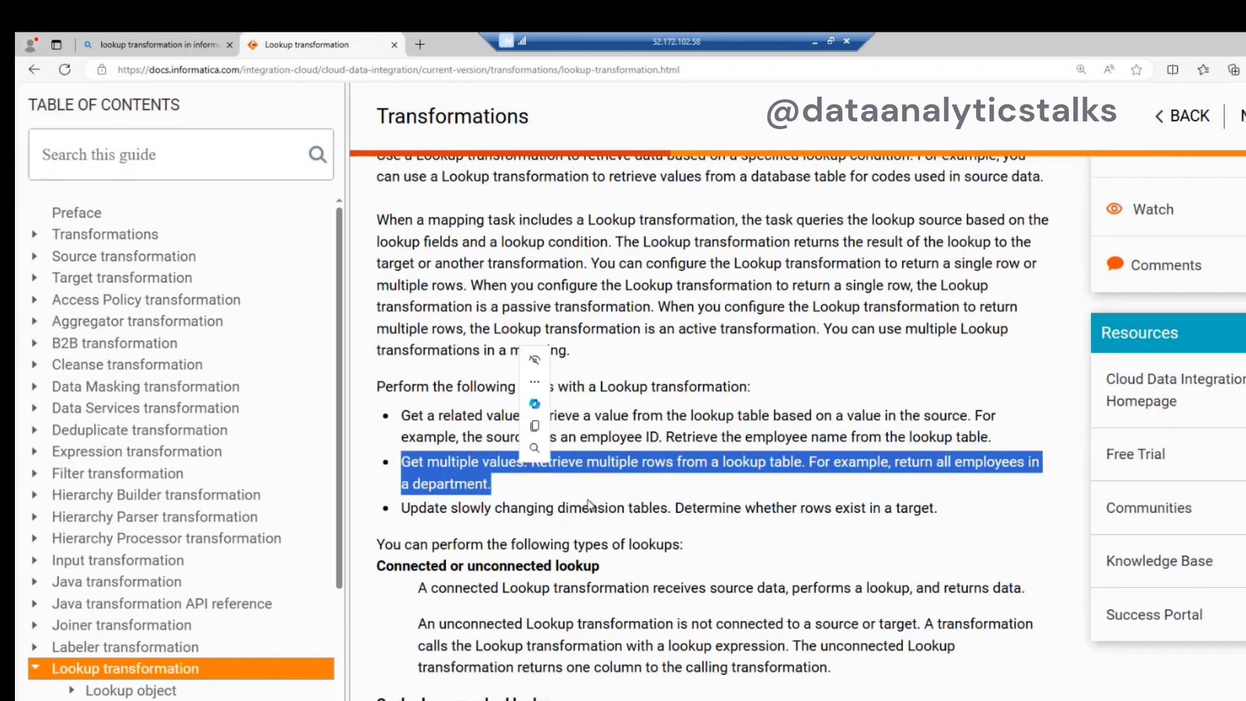
left_click(585, 471)
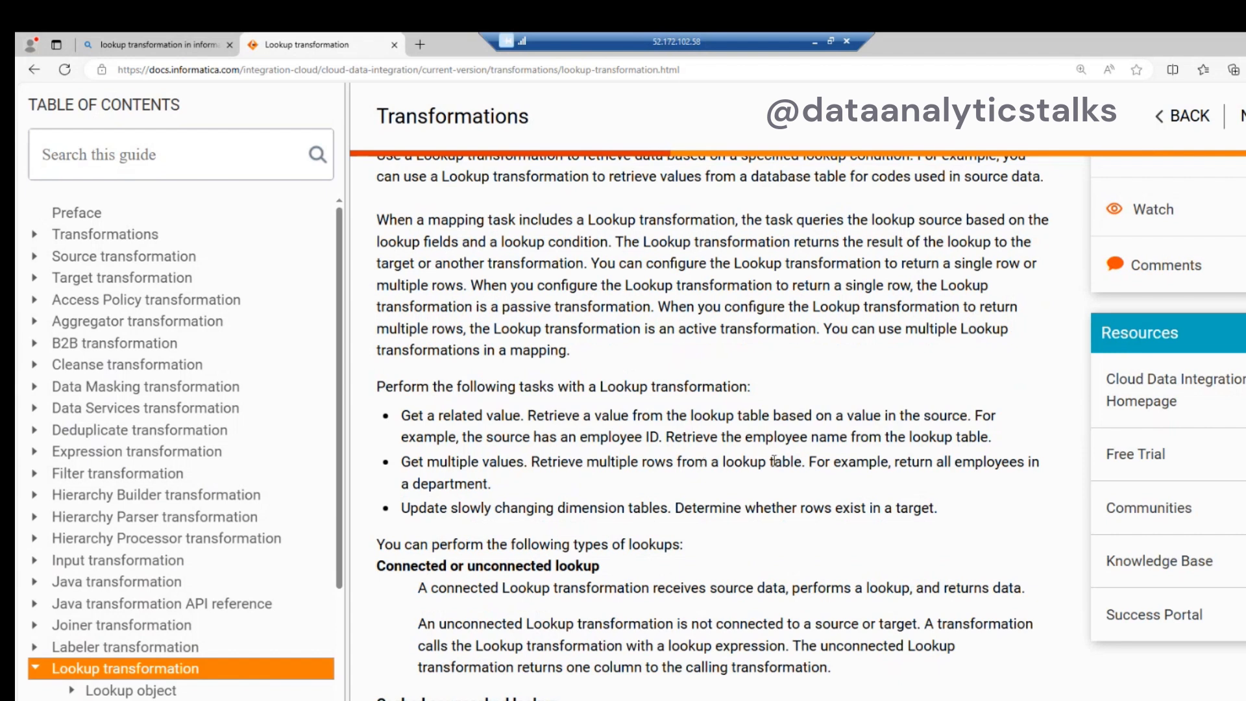
left_click_drag(805, 463, 517, 462)
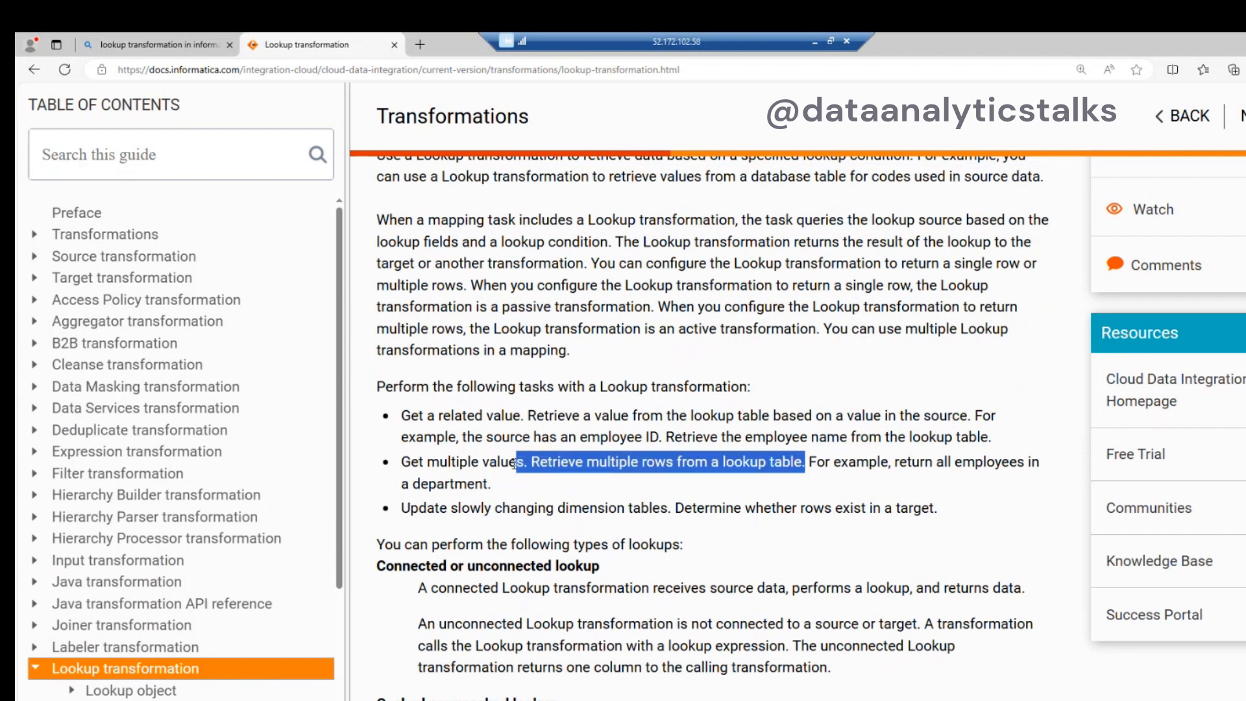
left_click(943, 482)
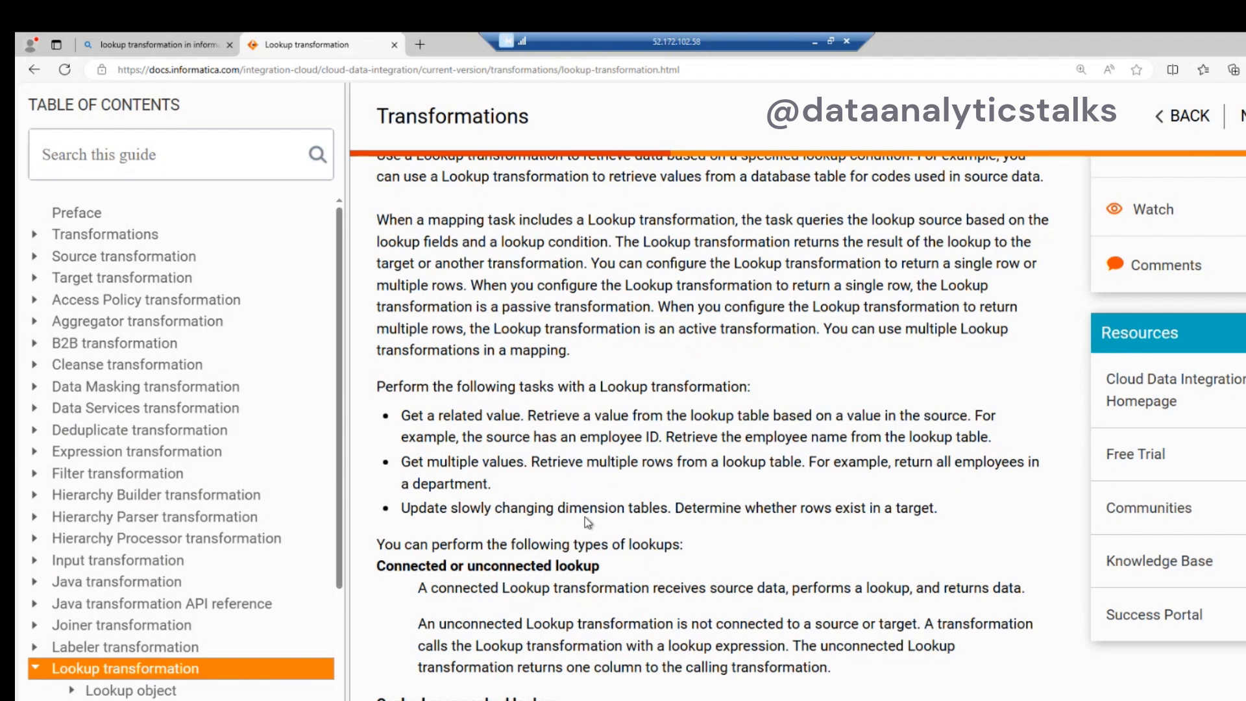
left_click_drag(678, 508, 949, 516)
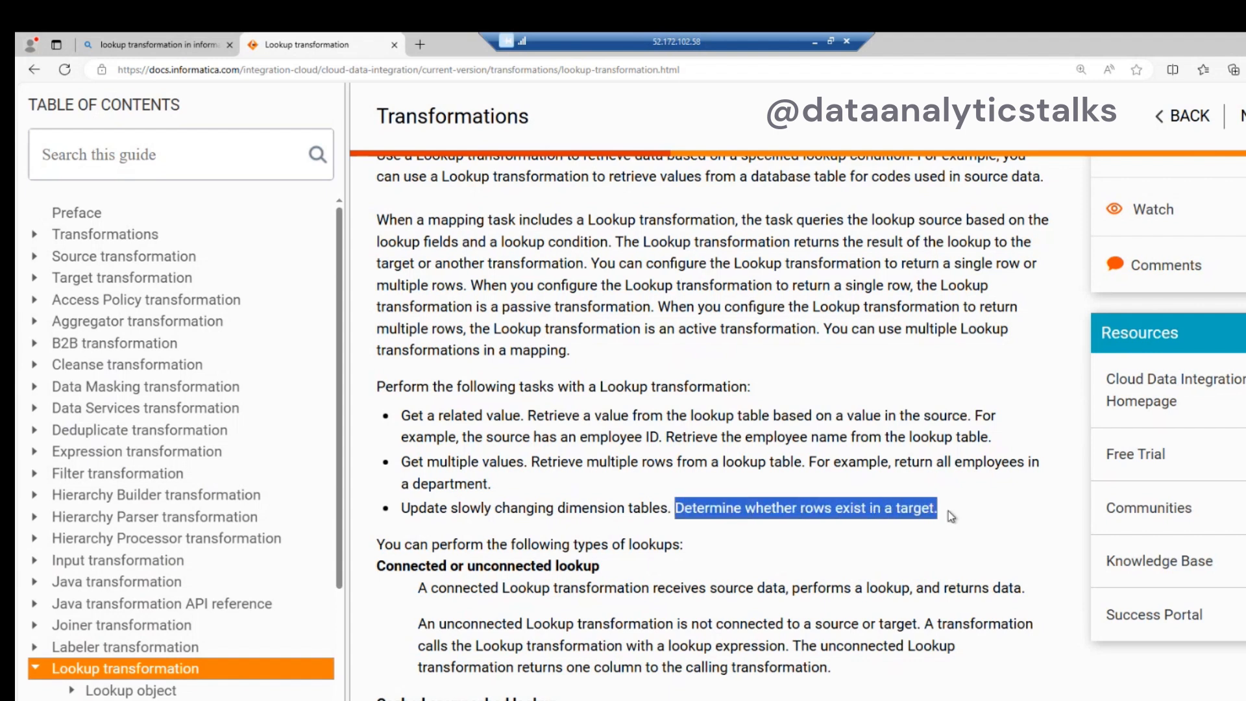
left_click(610, 590)
Read how connected and unconnected lookups work, highlighting the paragraph on the unconnected Lookup transformation
scroll(611, 592, "down", 2)
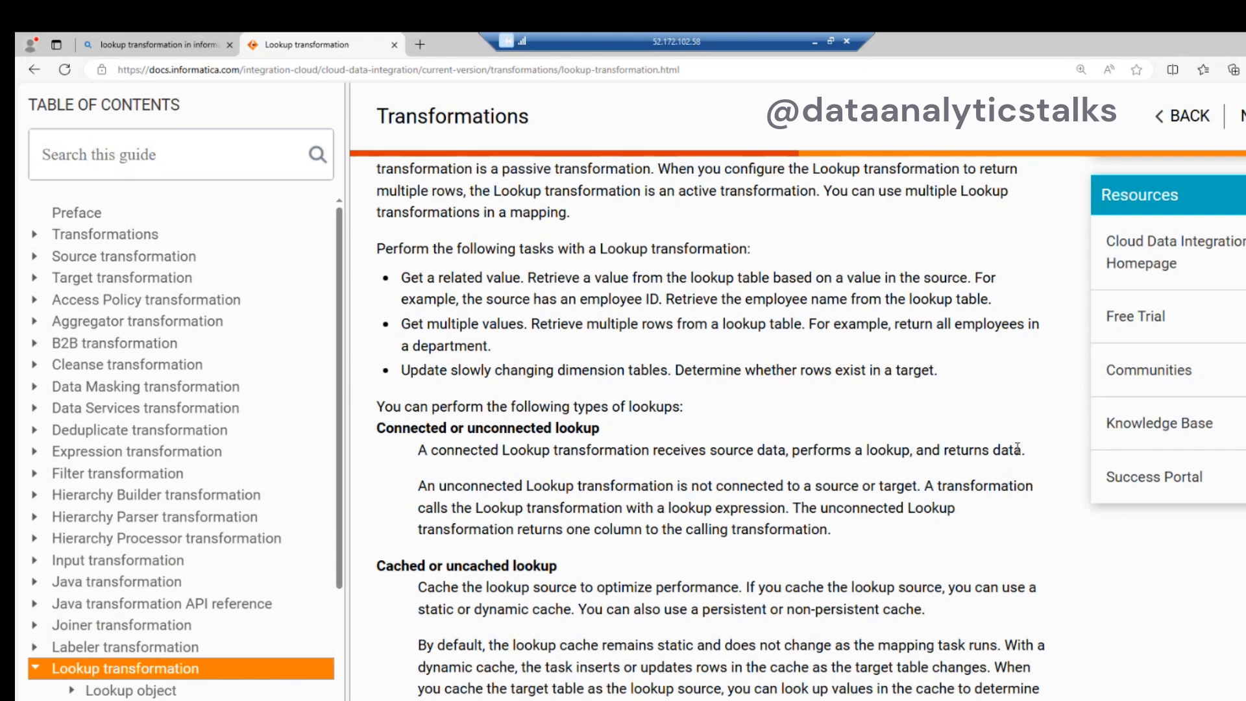
scroll(610, 537, "down", 1)
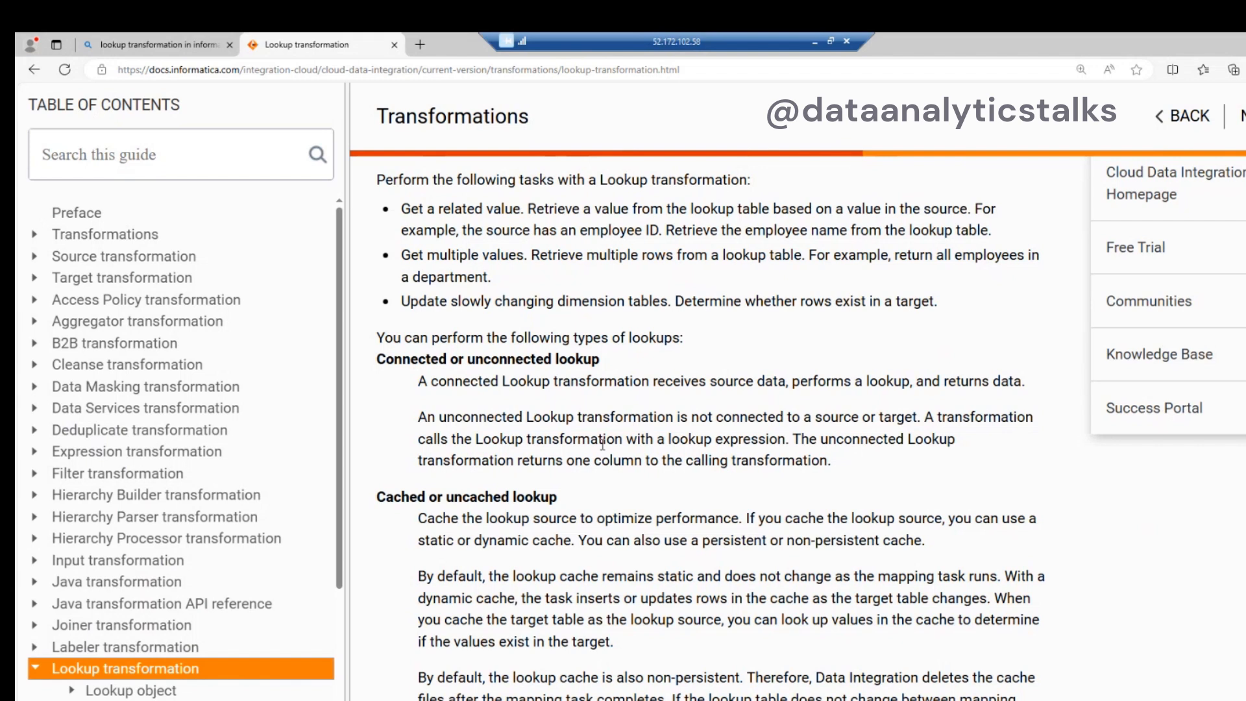
left_click_drag(793, 440, 483, 441)
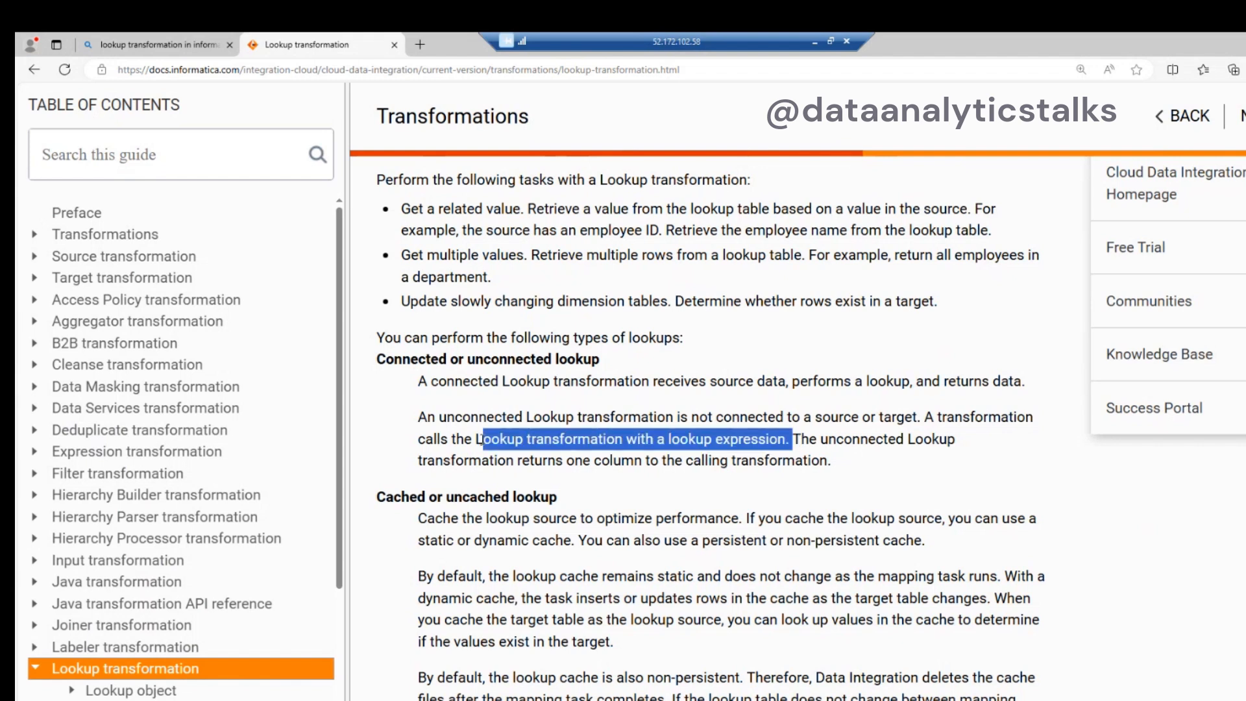
left_click(817, 457)
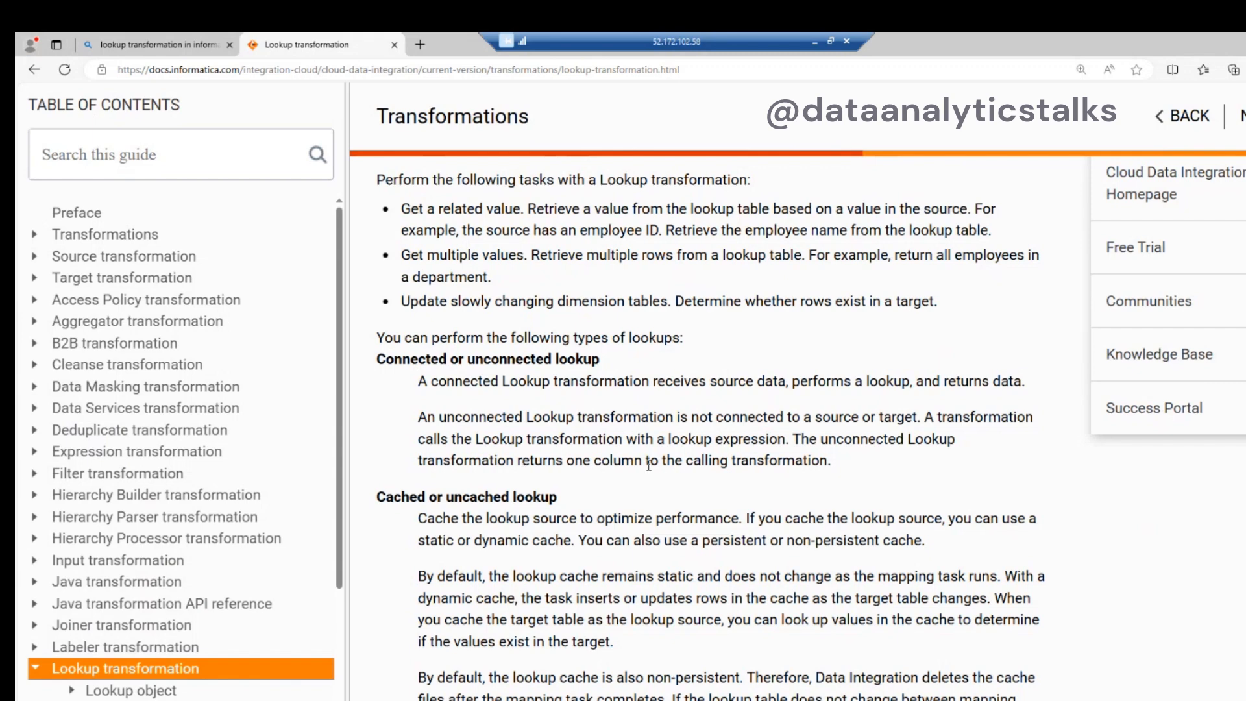
triple_click(590, 440)
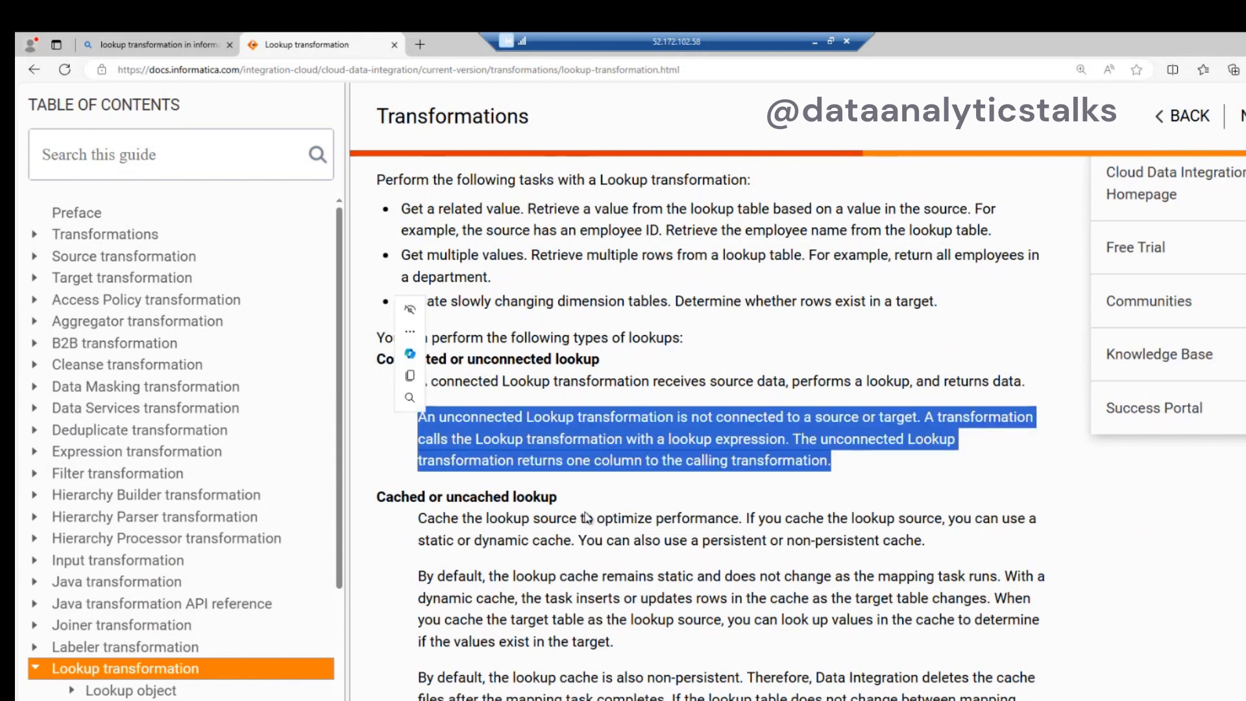
Read the section on cached and uncached lookups, covering static, dynamic, persistent and non-persistent caches
scroll(528, 487, "down", 1)
left_click(426, 509)
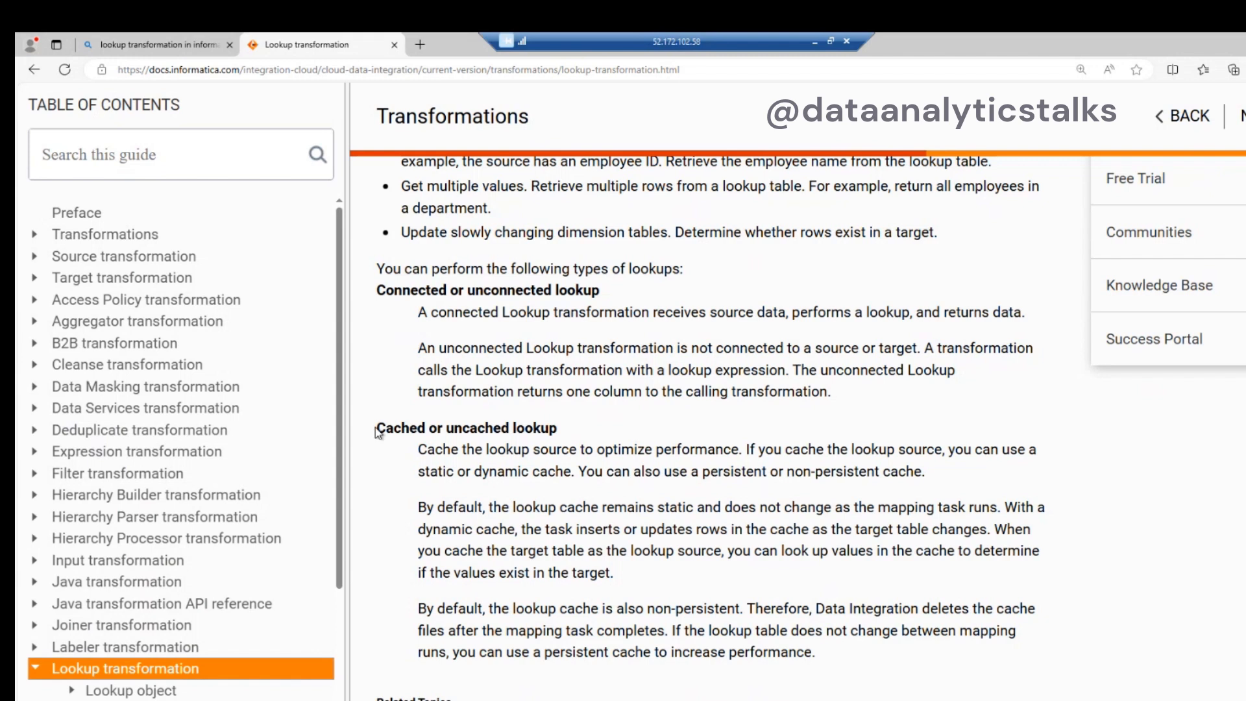
left_click_drag(410, 427, 418, 429)
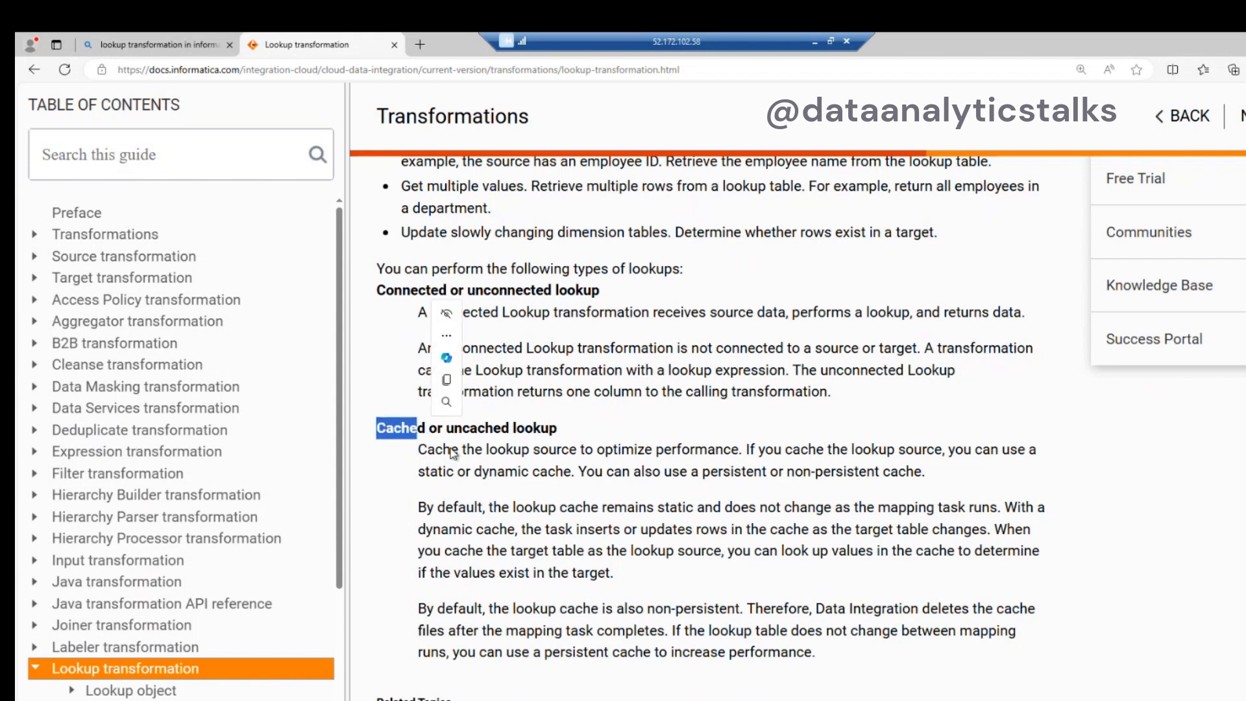
left_click(472, 479)
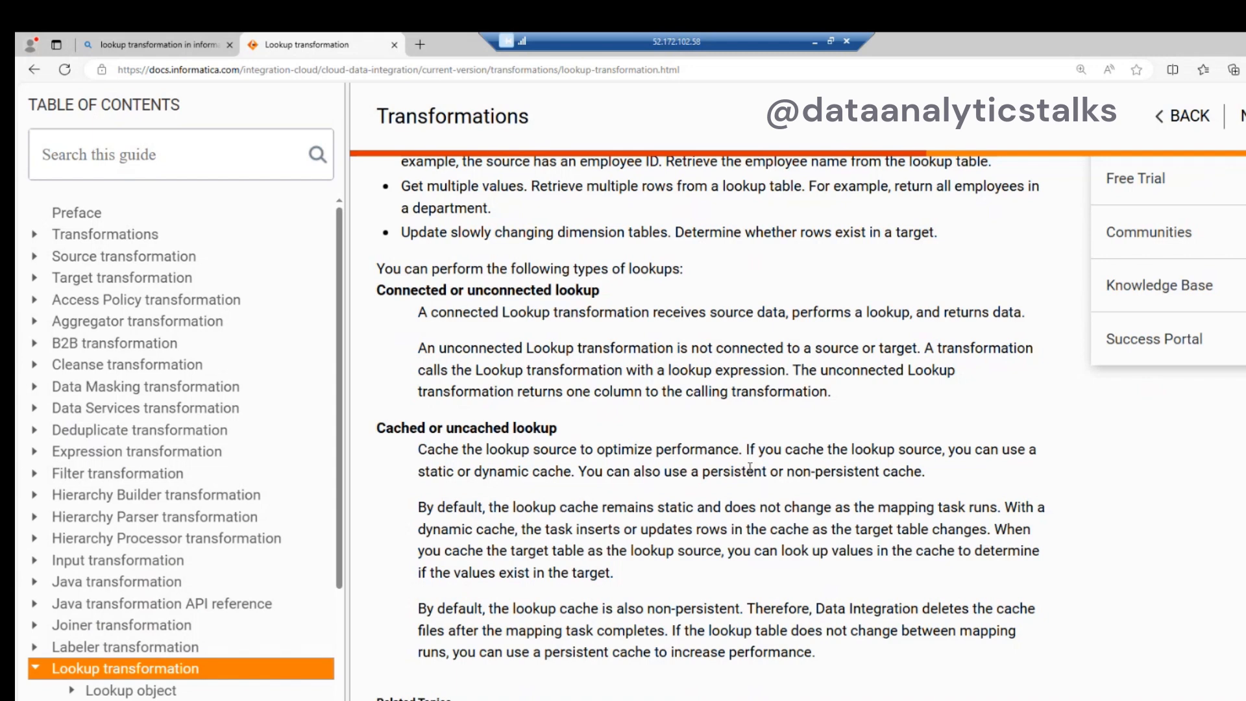
scroll(537, 571, "up", 10)
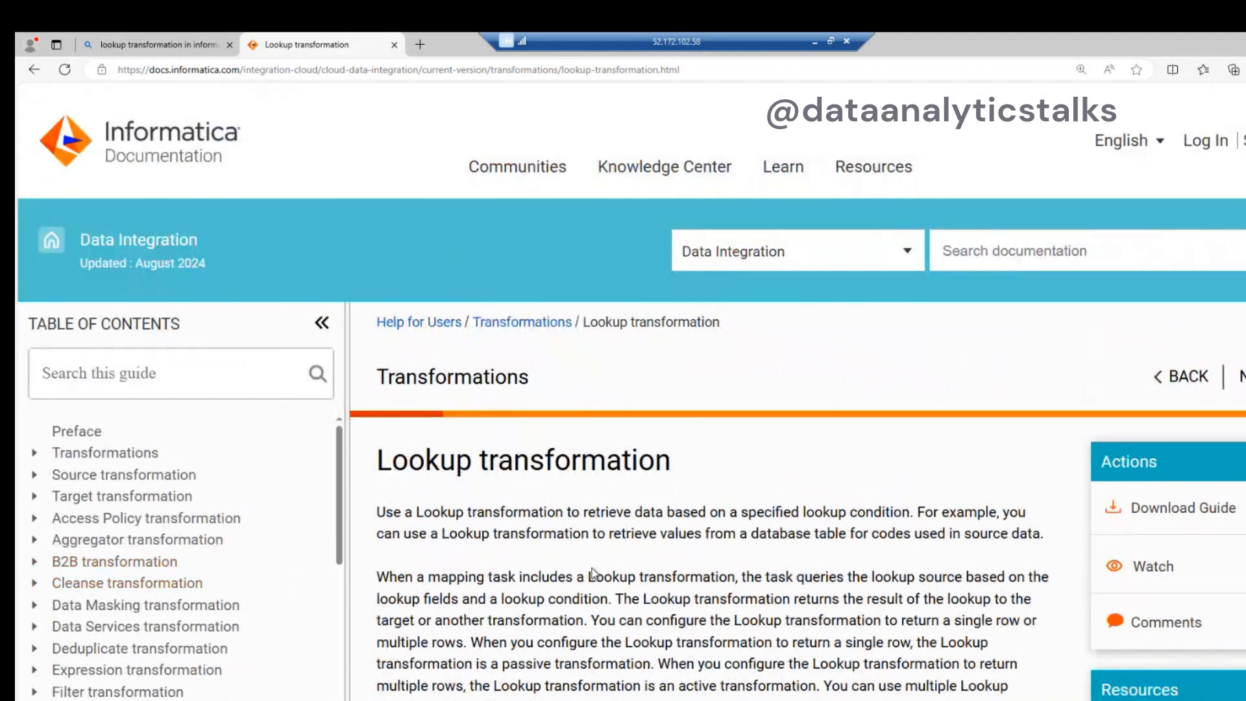
scroll(596, 572, "down", 4)
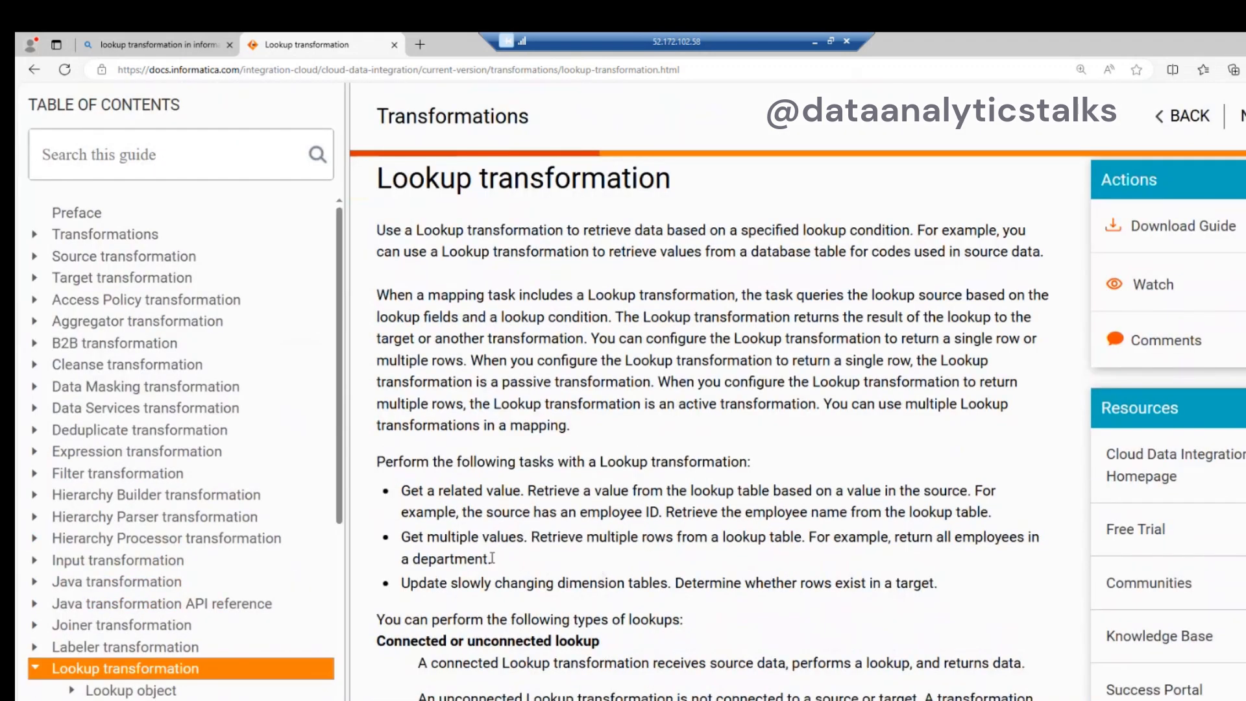
scroll(492, 558, "down", 2)
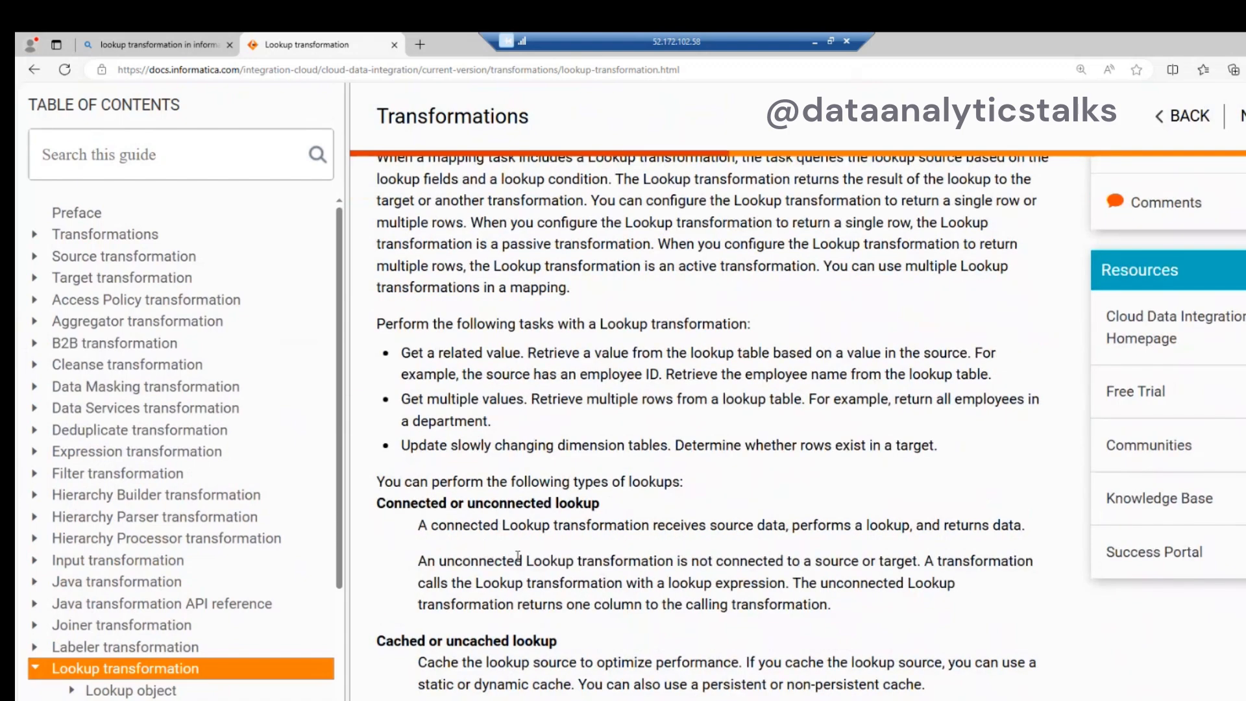
scroll(517, 557, "down", 3)
scroll(520, 558, "up", 10)
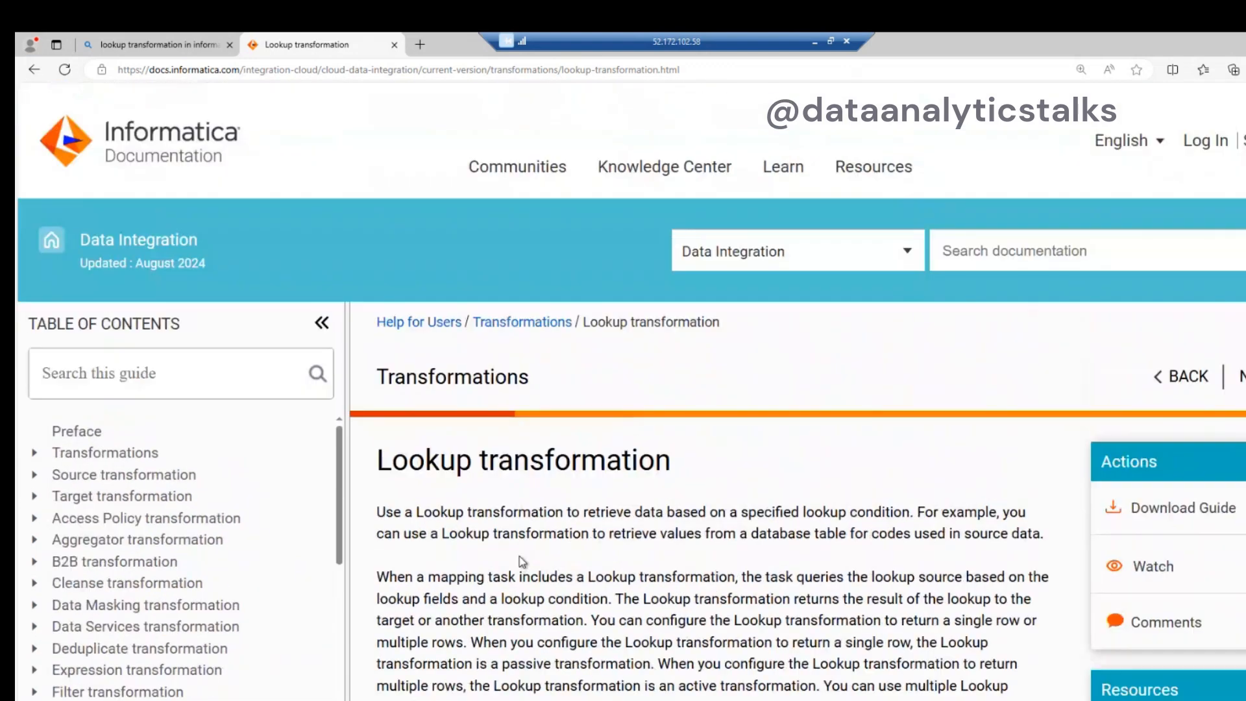
scroll(522, 561, "down", 3)
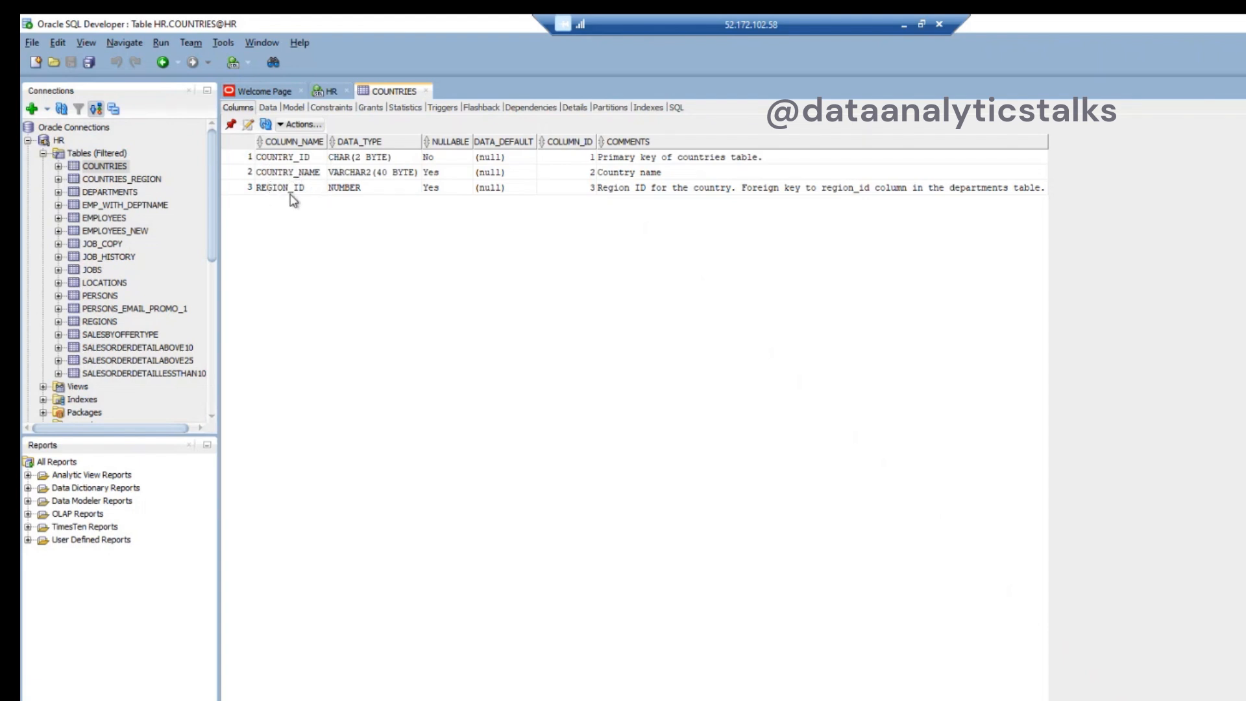
Switch to Oracle SQL Developer and inspect the column definitions of the REGIONS and COUNTRIES_REGION tables in the HR connection
left_click(103, 324)
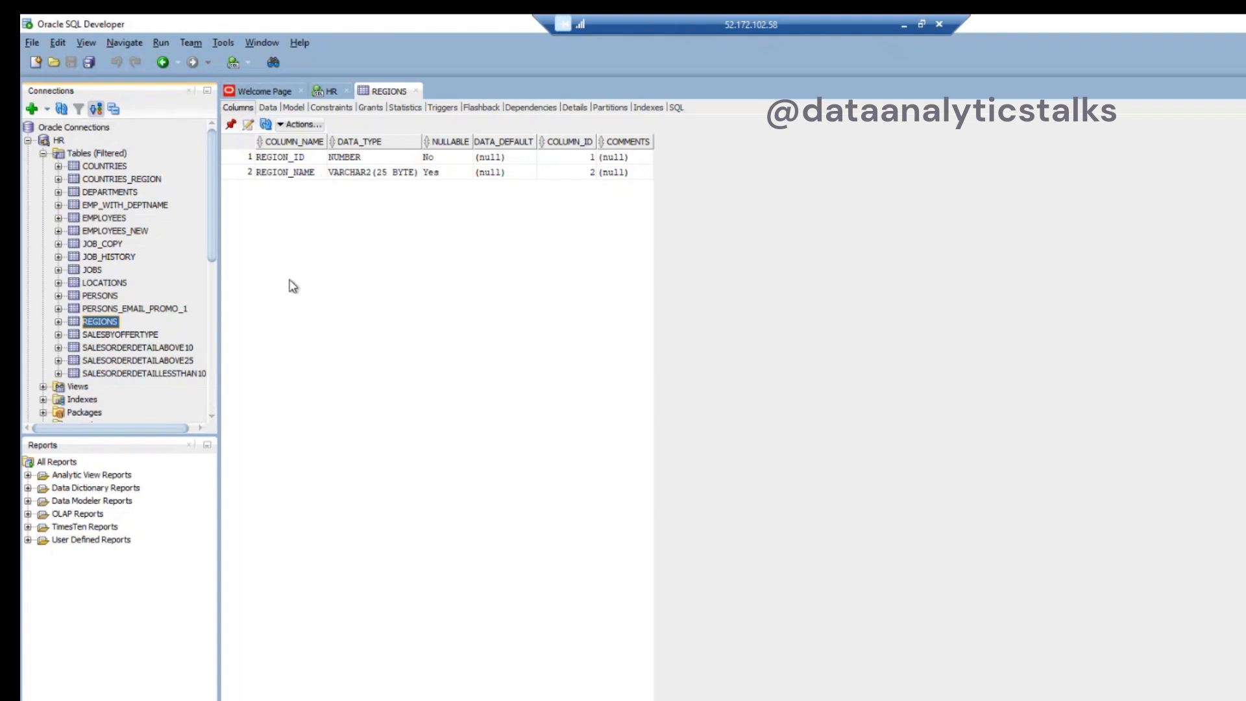
left_click(300, 174)
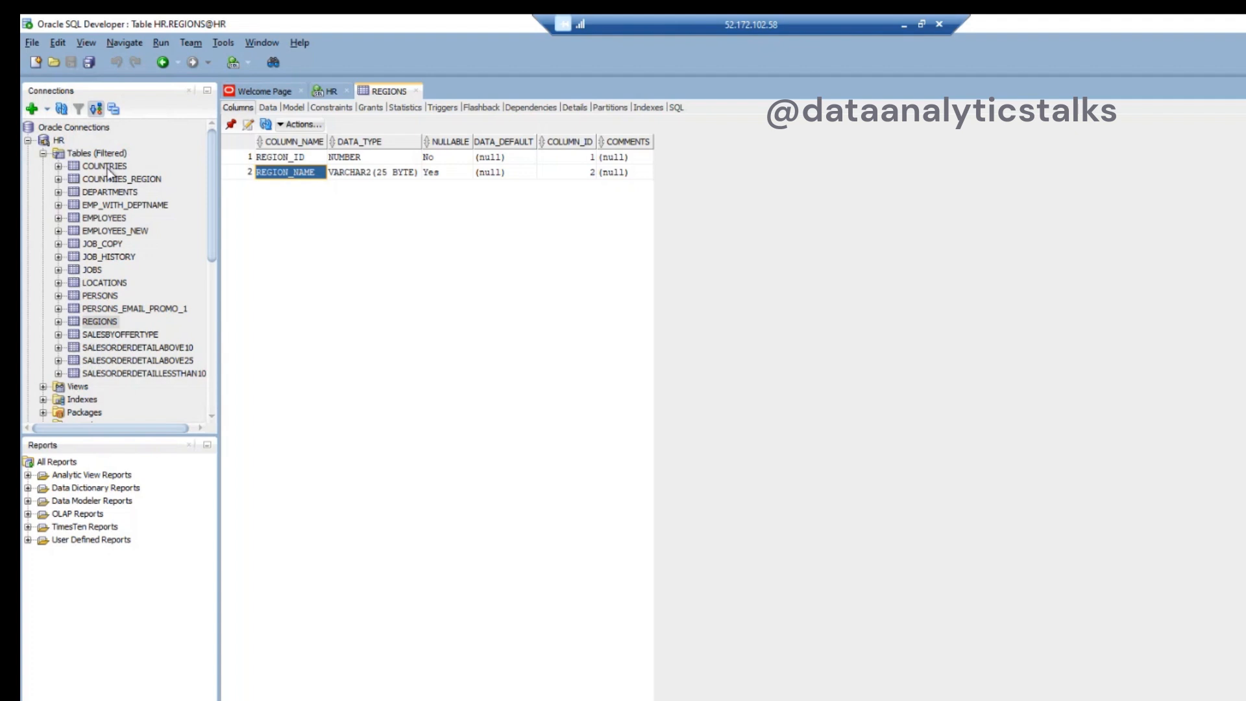
left_click(158, 182)
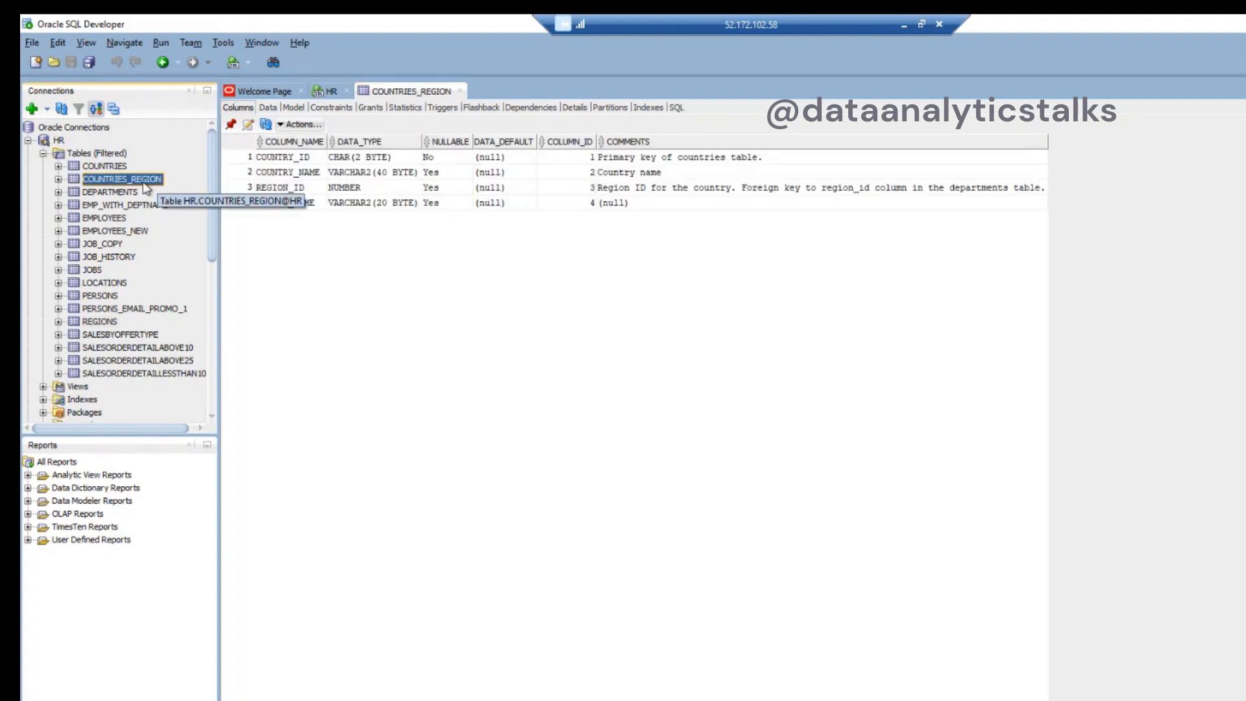
left_click(289, 179)
left_click(292, 188)
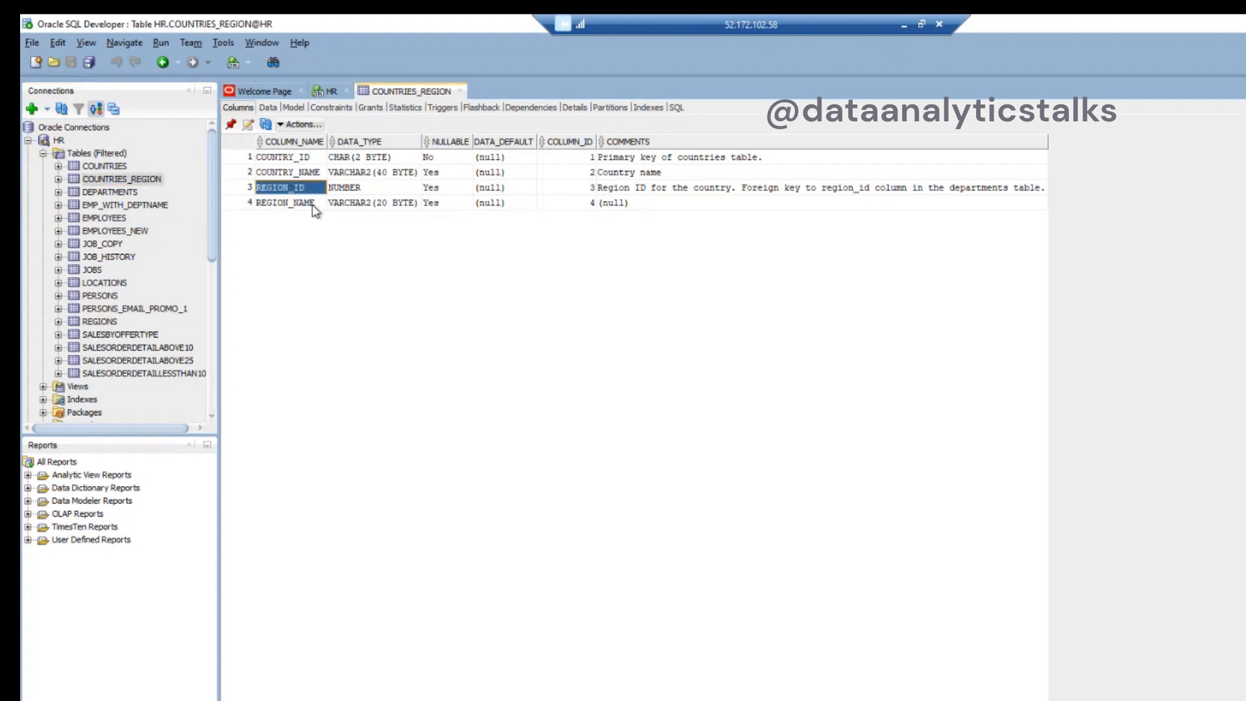
Check the region columns of COUNTRIES_REGION, view the COUNTRIES table's columns and data, and select the REGIONS table
left_click(314, 204)
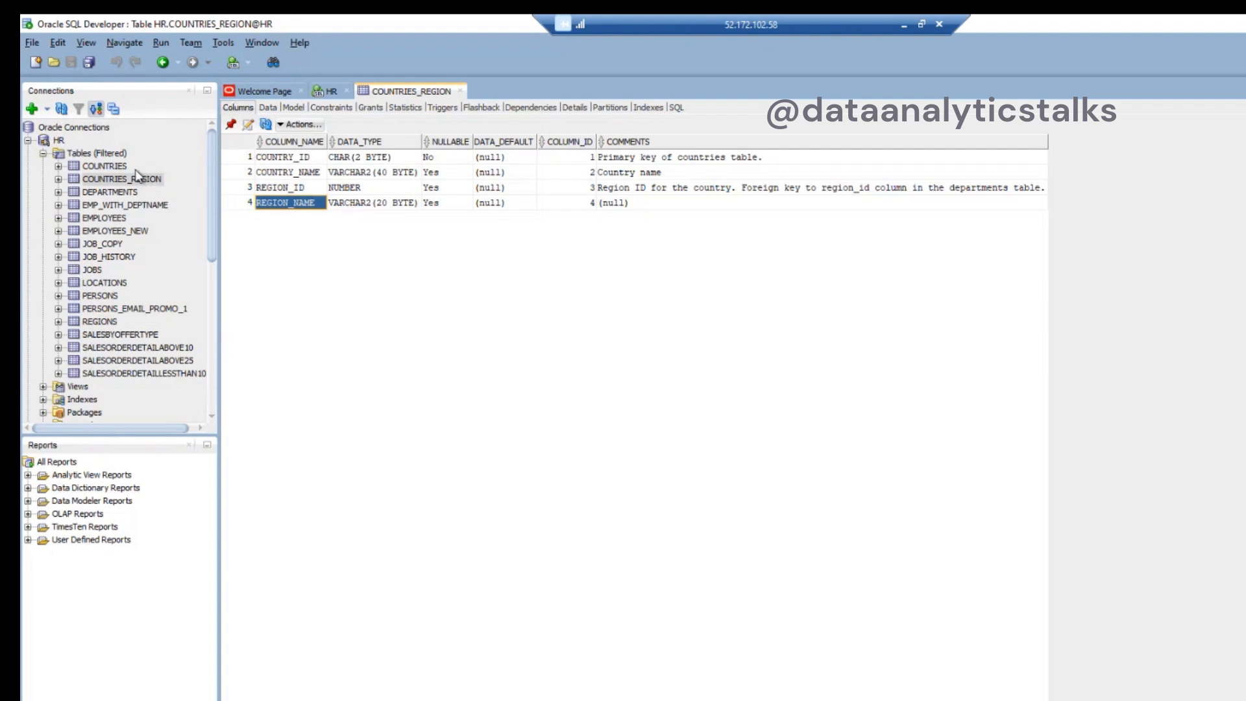
left_click(284, 191)
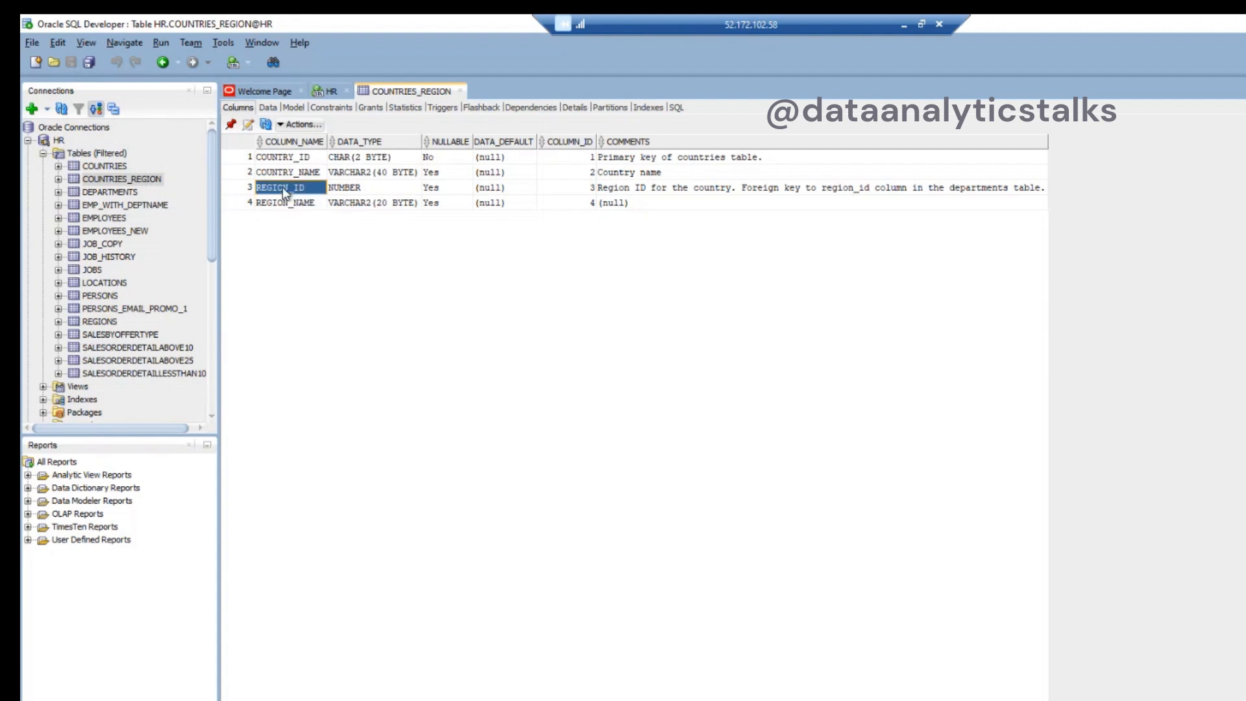
left_click(122, 167)
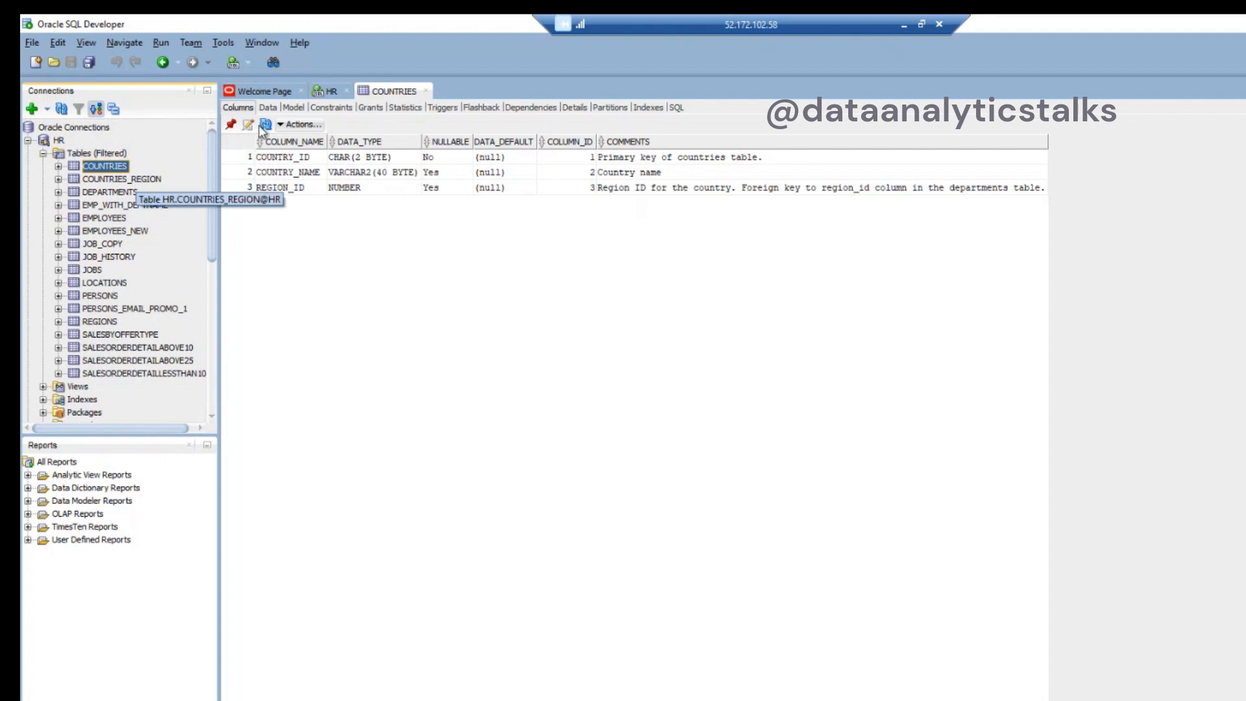
left_click(269, 109)
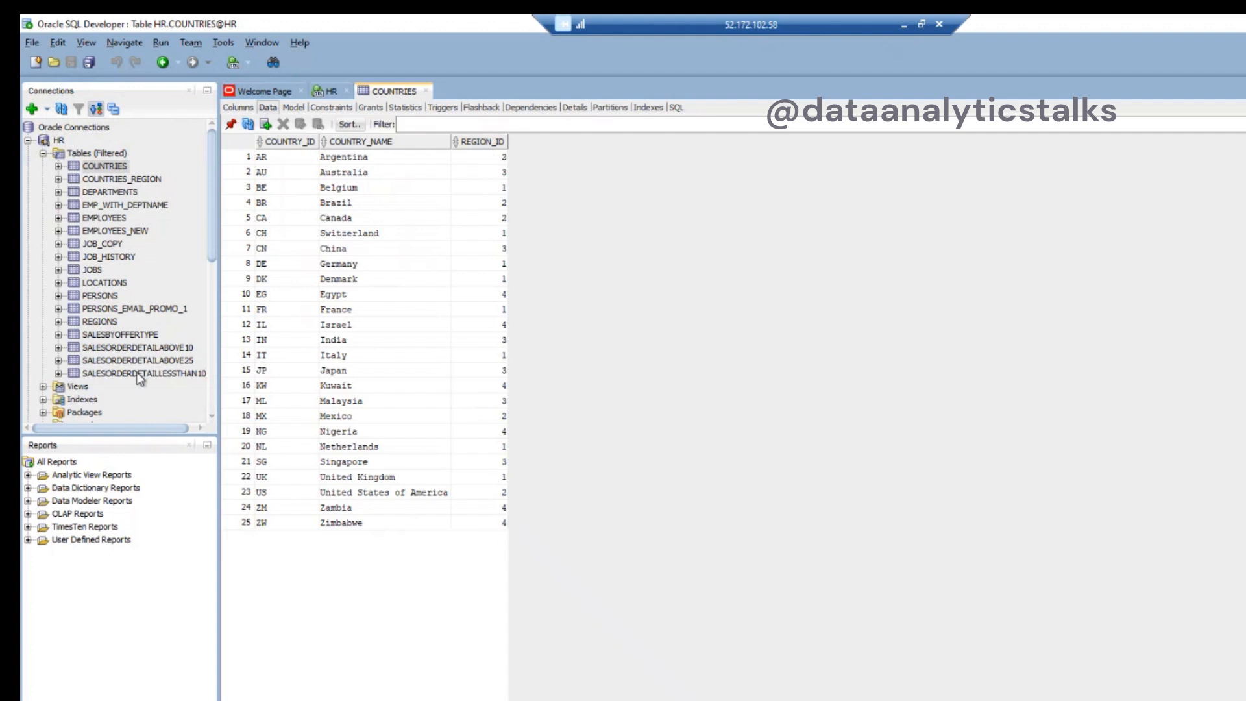
left_click(114, 320)
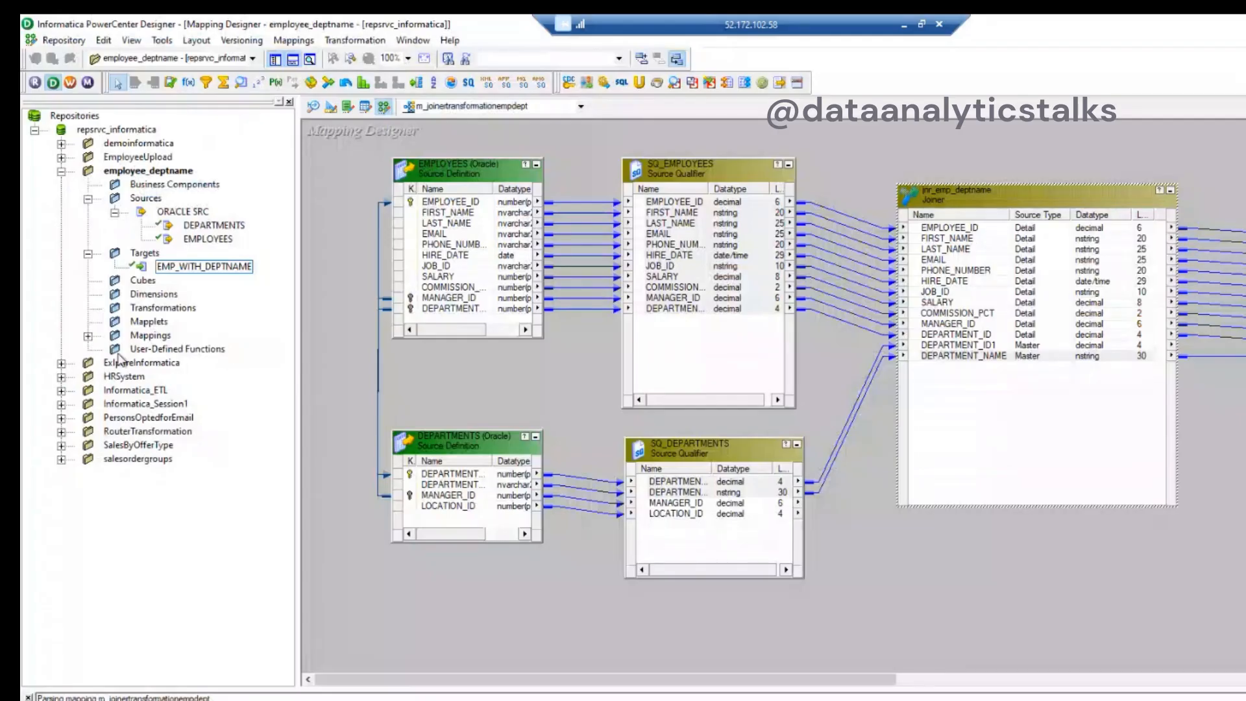
In PowerCenter Designer, collapse the employee_deptname folder, switch to Repository Manager and collapse the same folder there
left_click(61, 171)
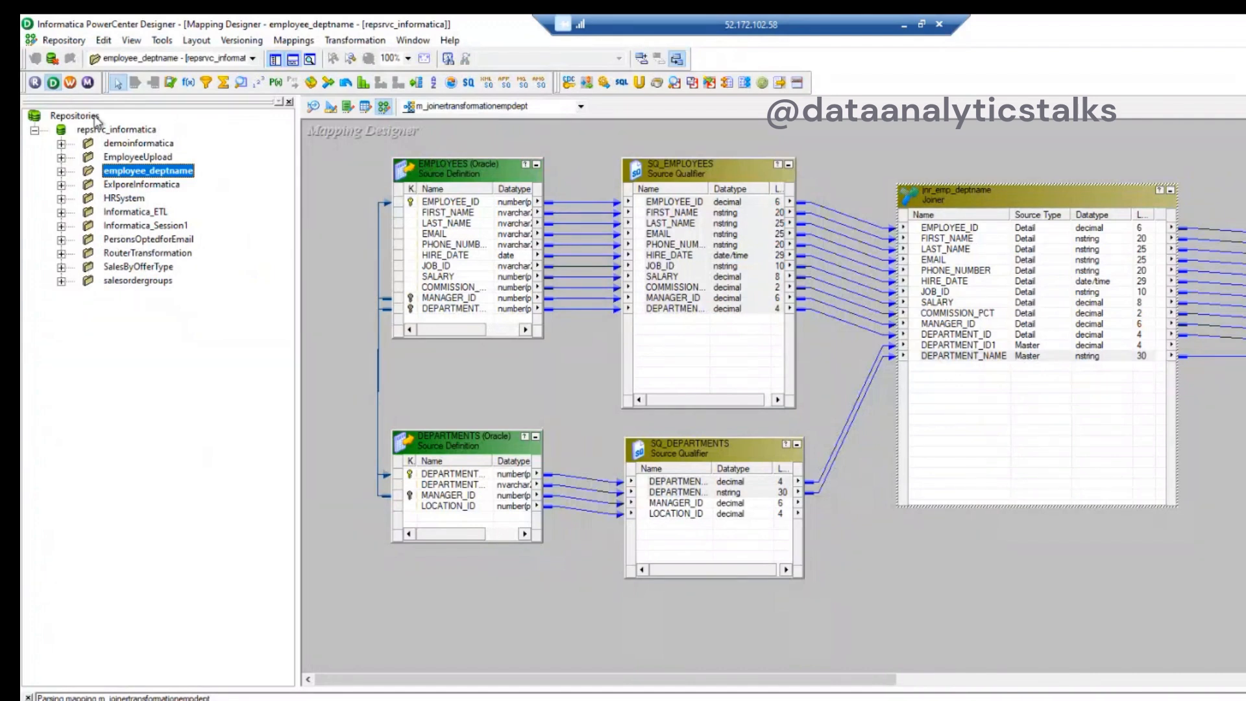
left_click(35, 83)
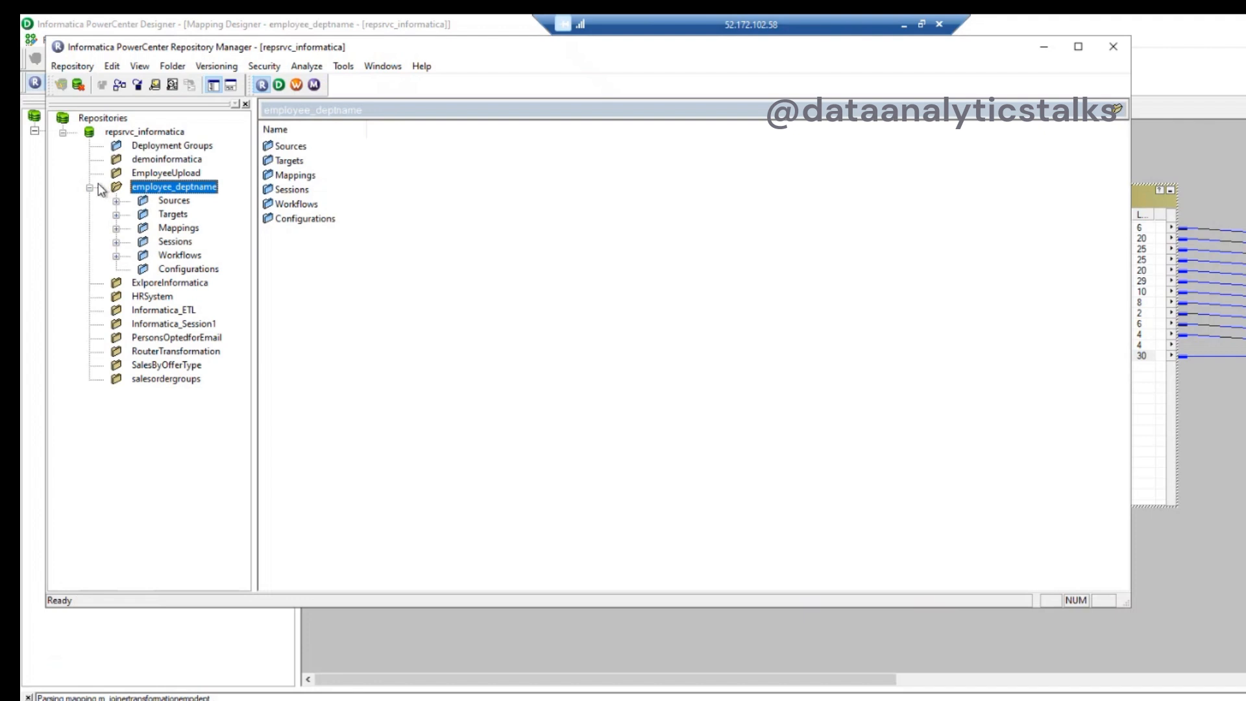
left_click(90, 187)
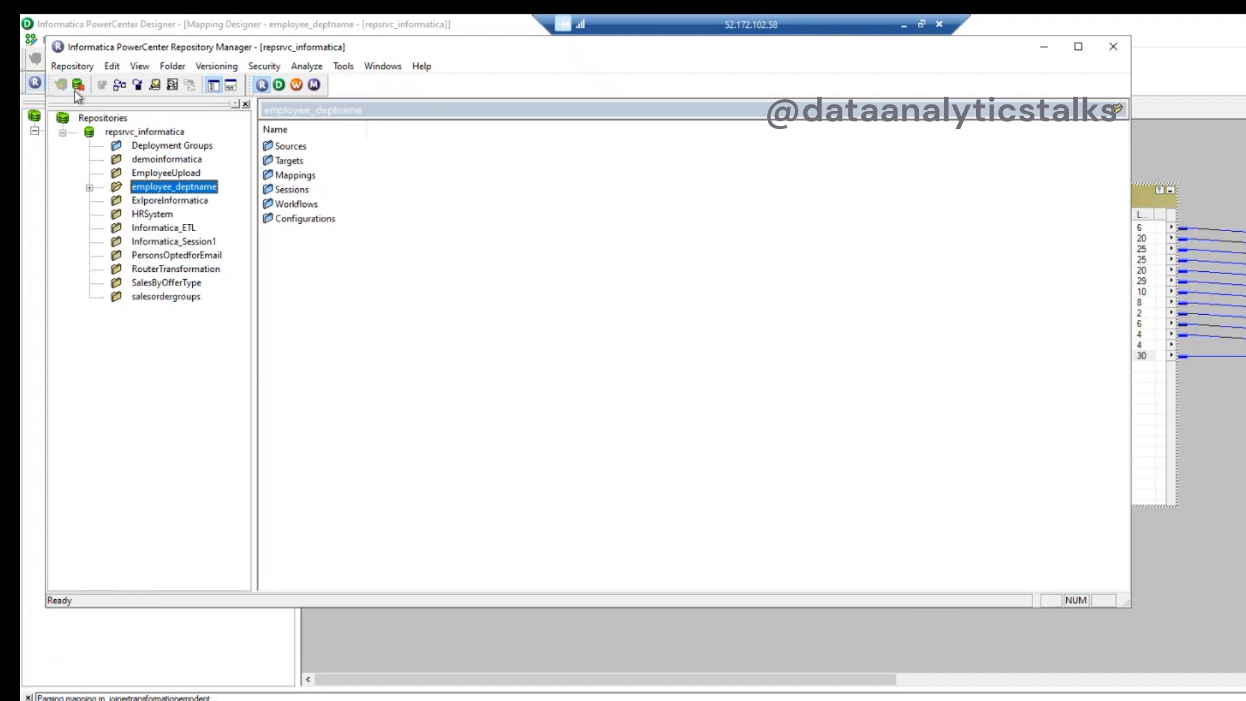
Create a repository folder named lkp_countries and close Repository Manager
left_click(172, 66)
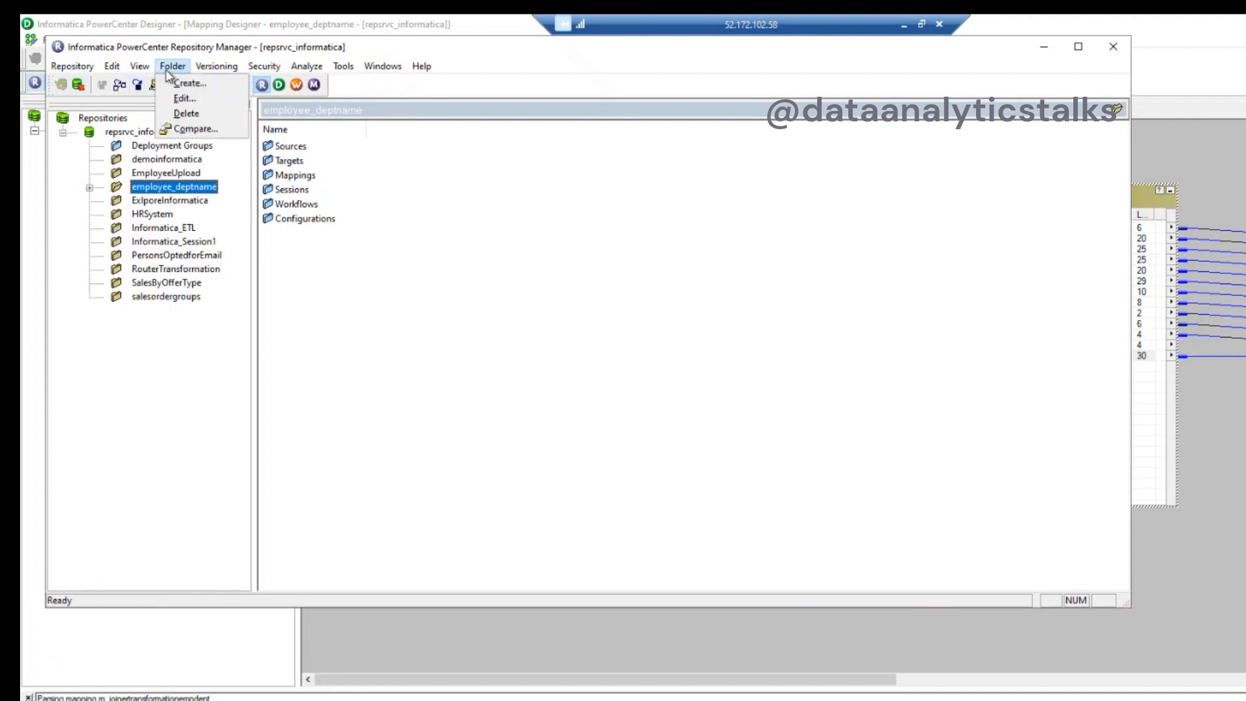
left_click(181, 83)
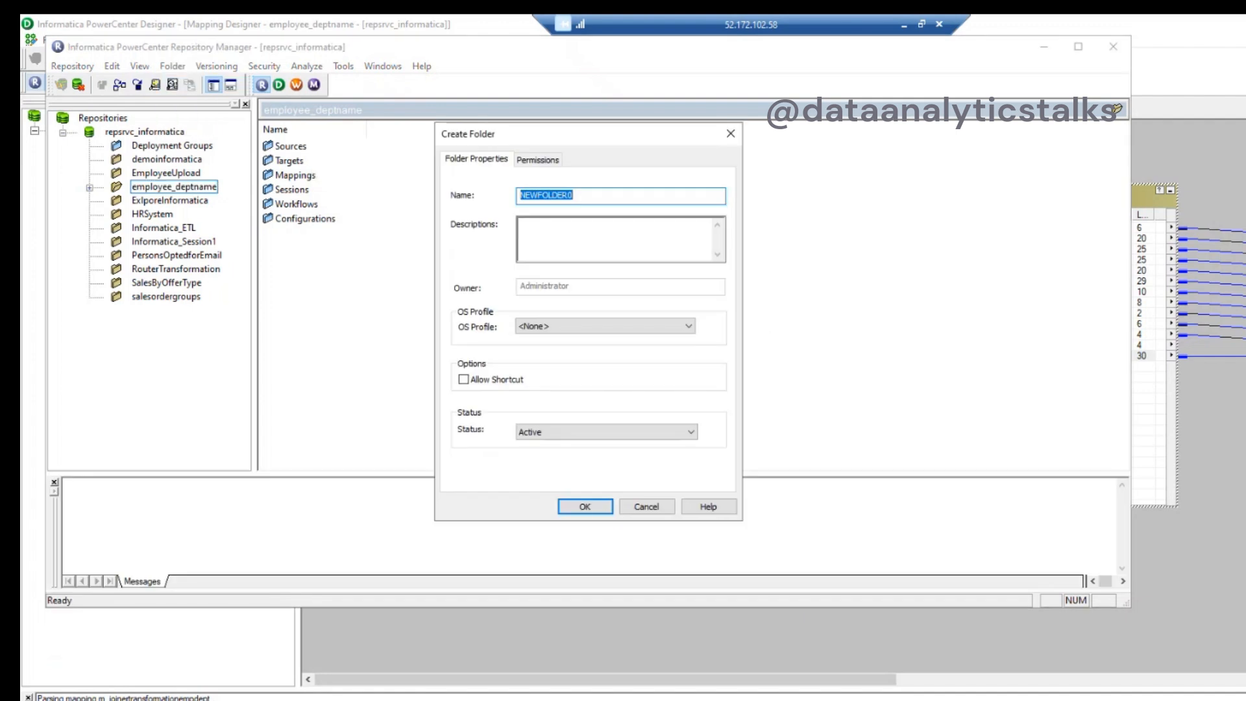
type("look")
left_click(548, 195)
key("BackSpace")
key("BackSpace")
key("BackSpace")
key("BackSpace")
key("BackSpace")
type("kp_countries")
left_click(585, 520)
left_click(652, 365)
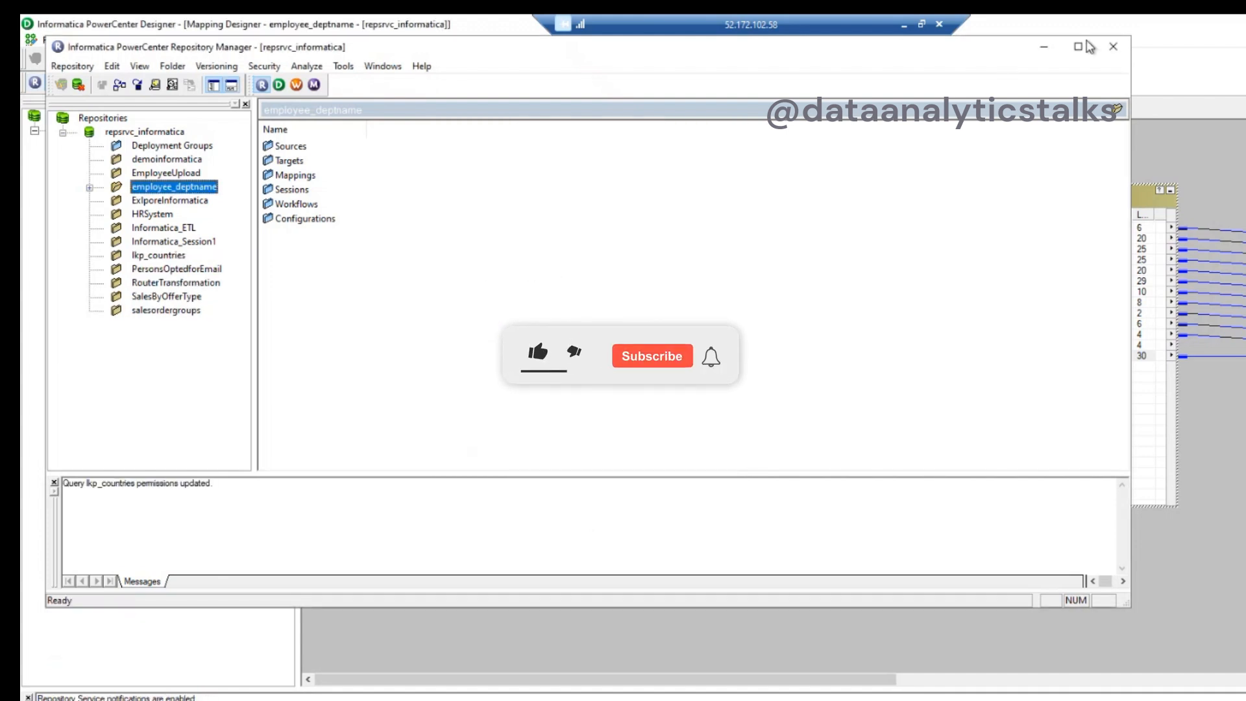
left_click(1113, 48)
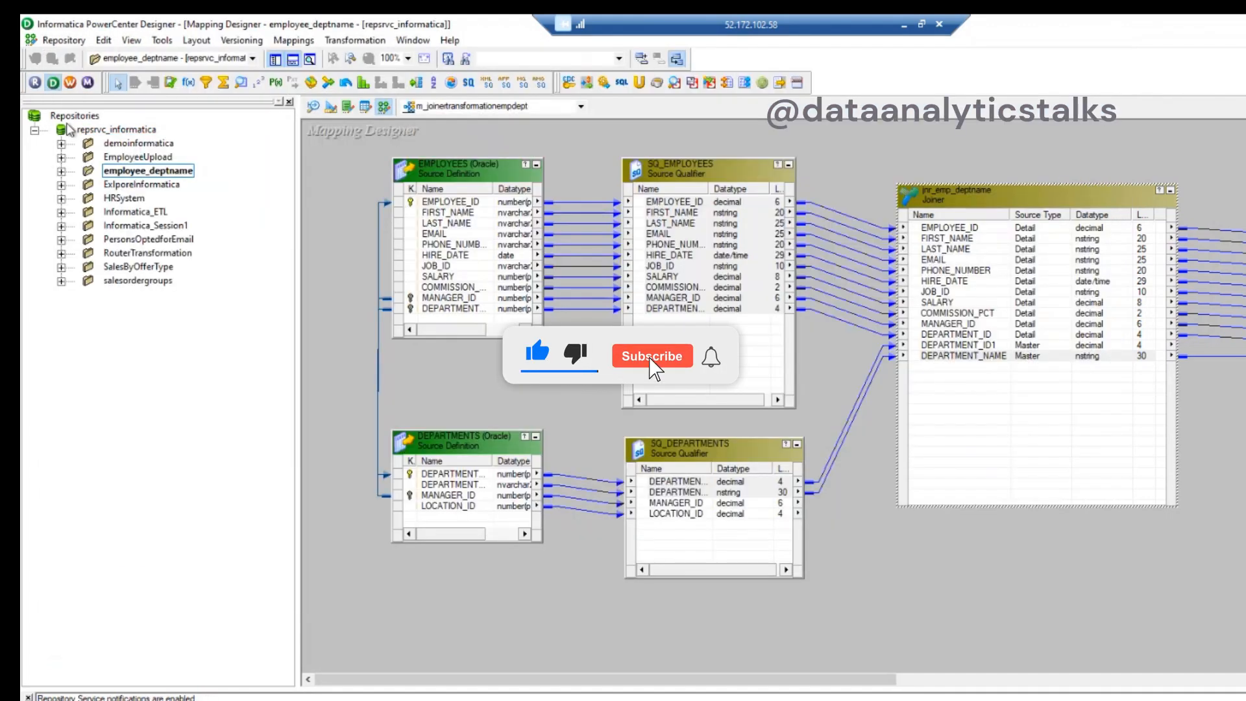
Disconnect from the repsrvc_informatica repository and reconnect to it, entering the account password
right_click(100, 132)
left_click(155, 198)
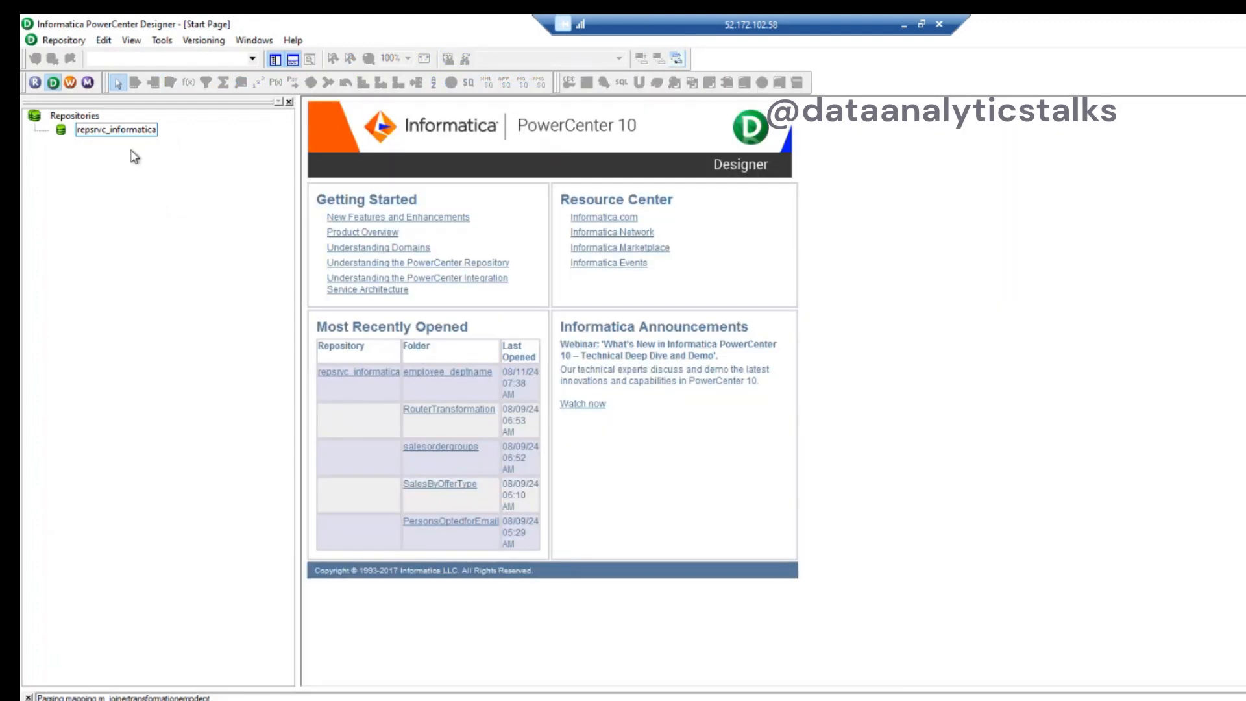
right_click(129, 132)
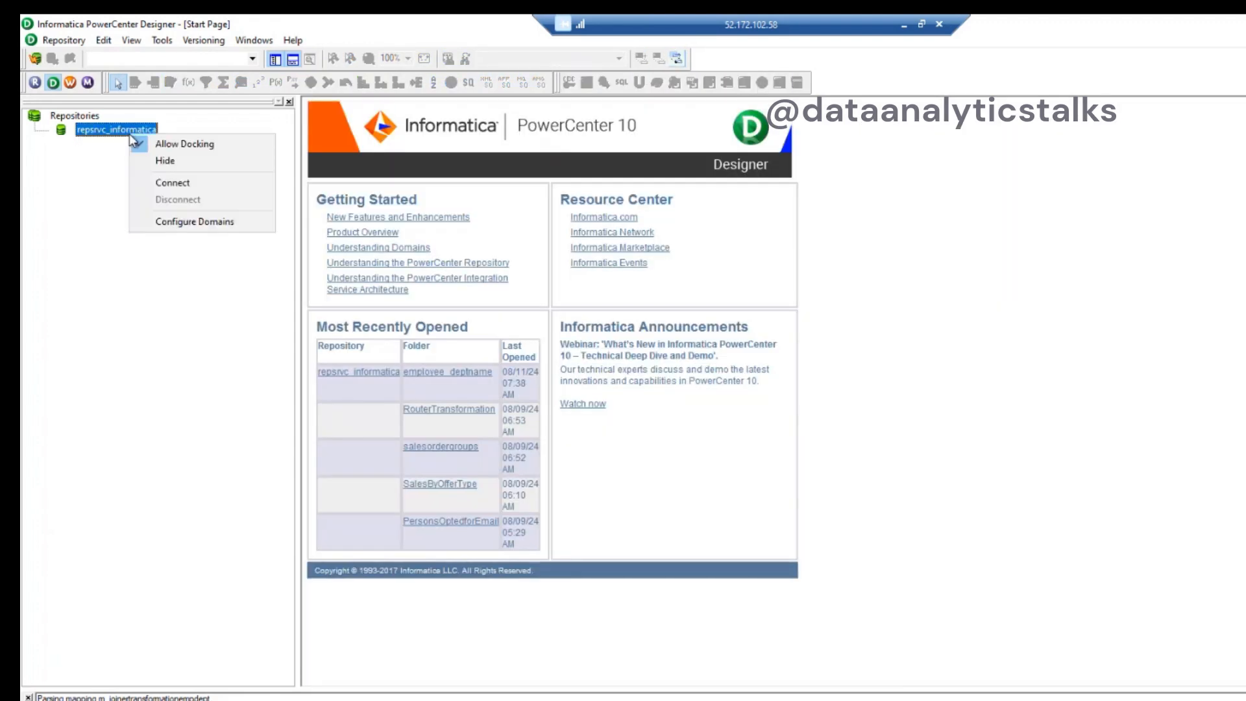
left_click(170, 182)
left_click(748, 435)
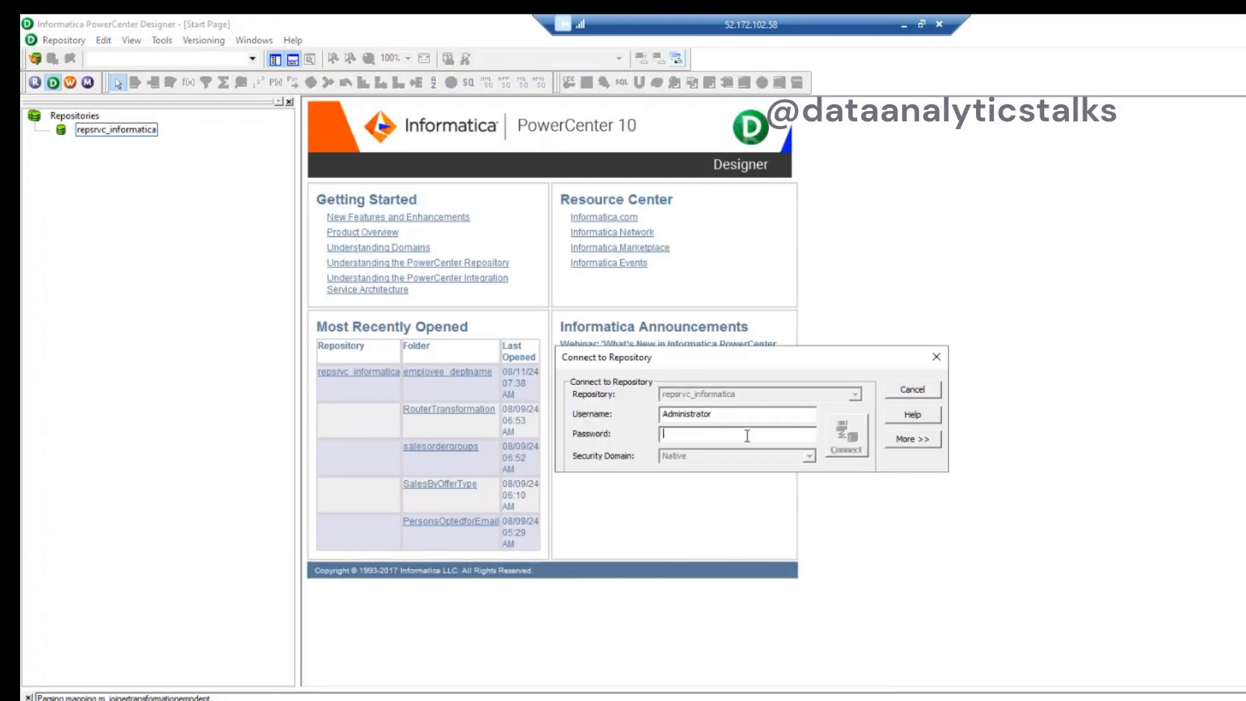
type("***")
left_click(860, 435)
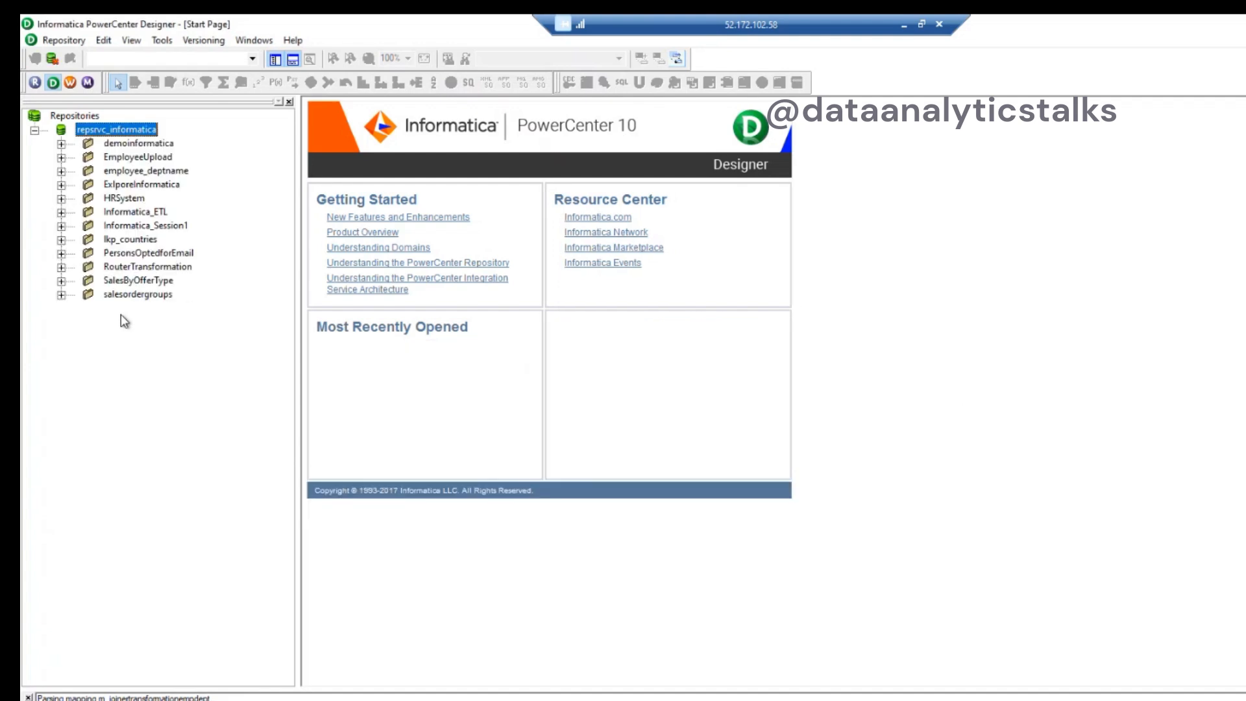
Open the lkp_countries folder as the working folder
left_click(151, 240)
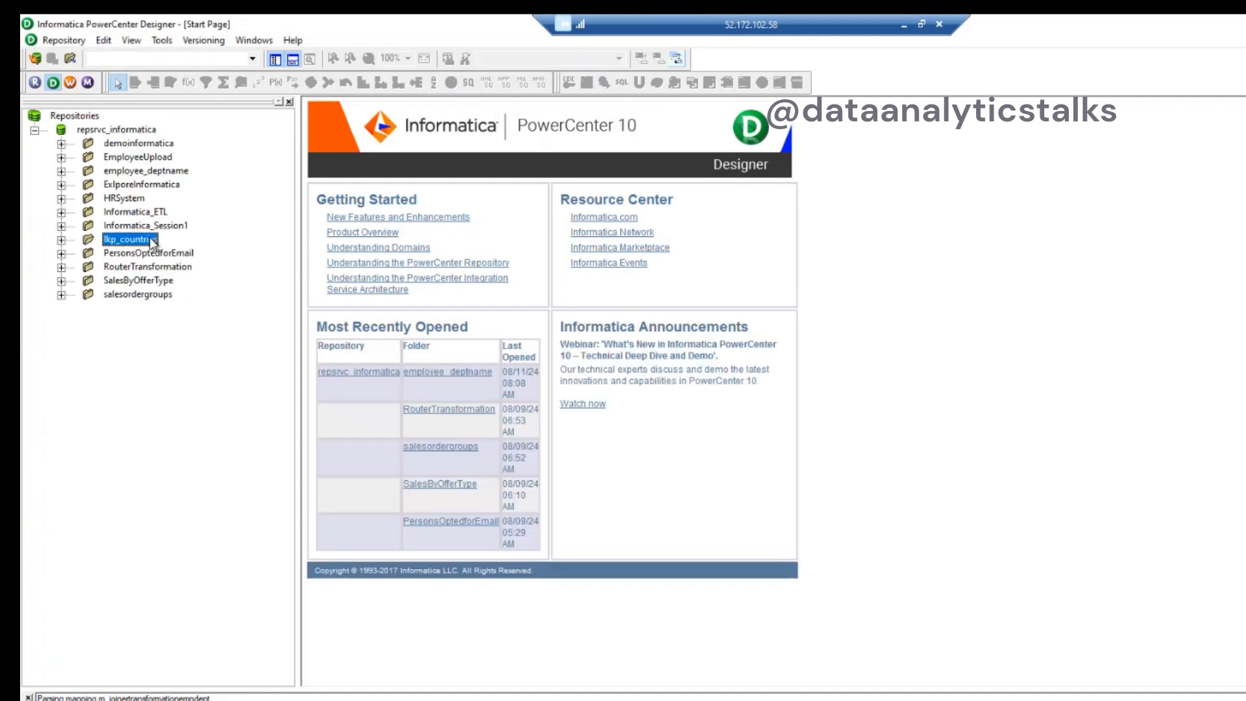
right_click(151, 241)
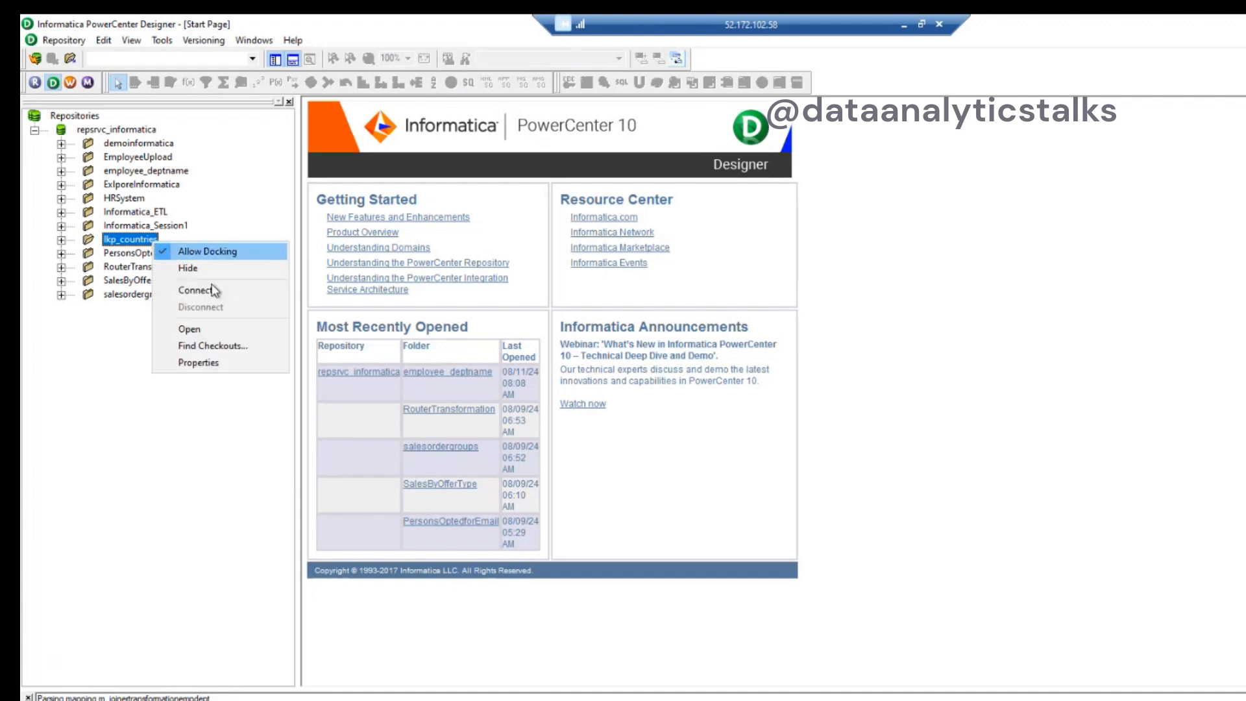
left_click(214, 329)
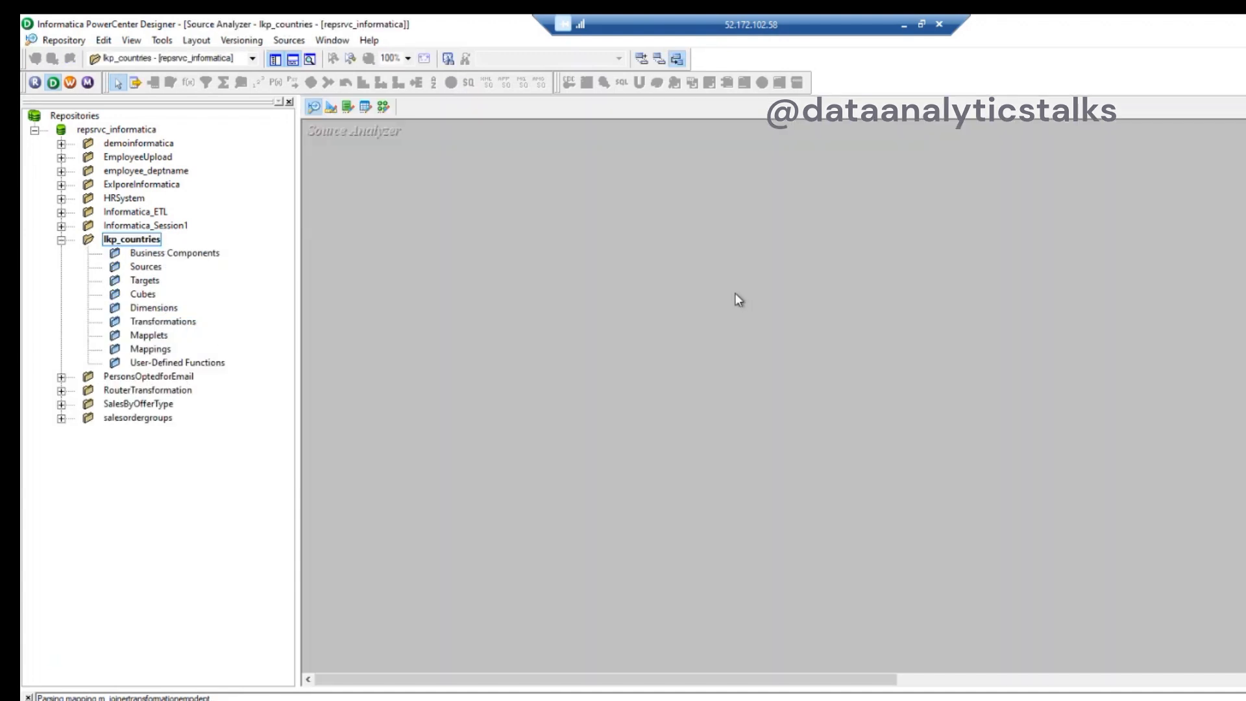
Start a source import from the database and connect to the ORACLE SRC data source as HR, entering the account password
left_click(290, 40)
left_click(335, 58)
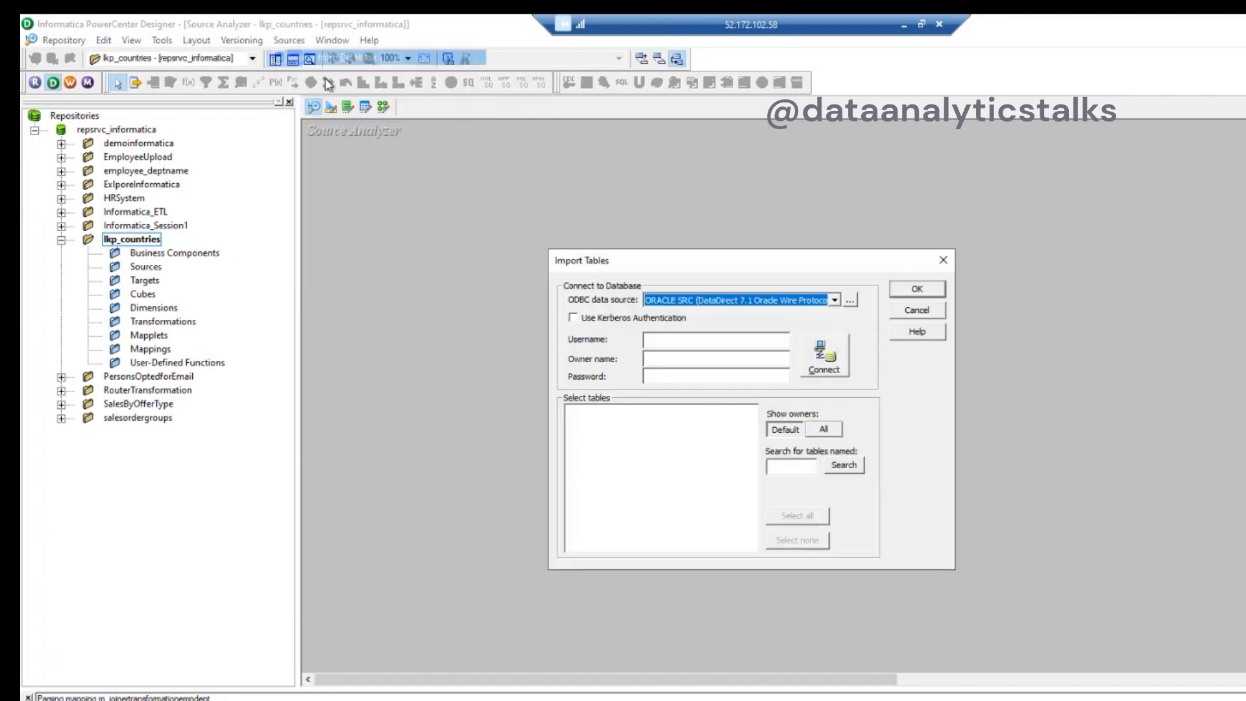
left_click(747, 341)
type("HR")
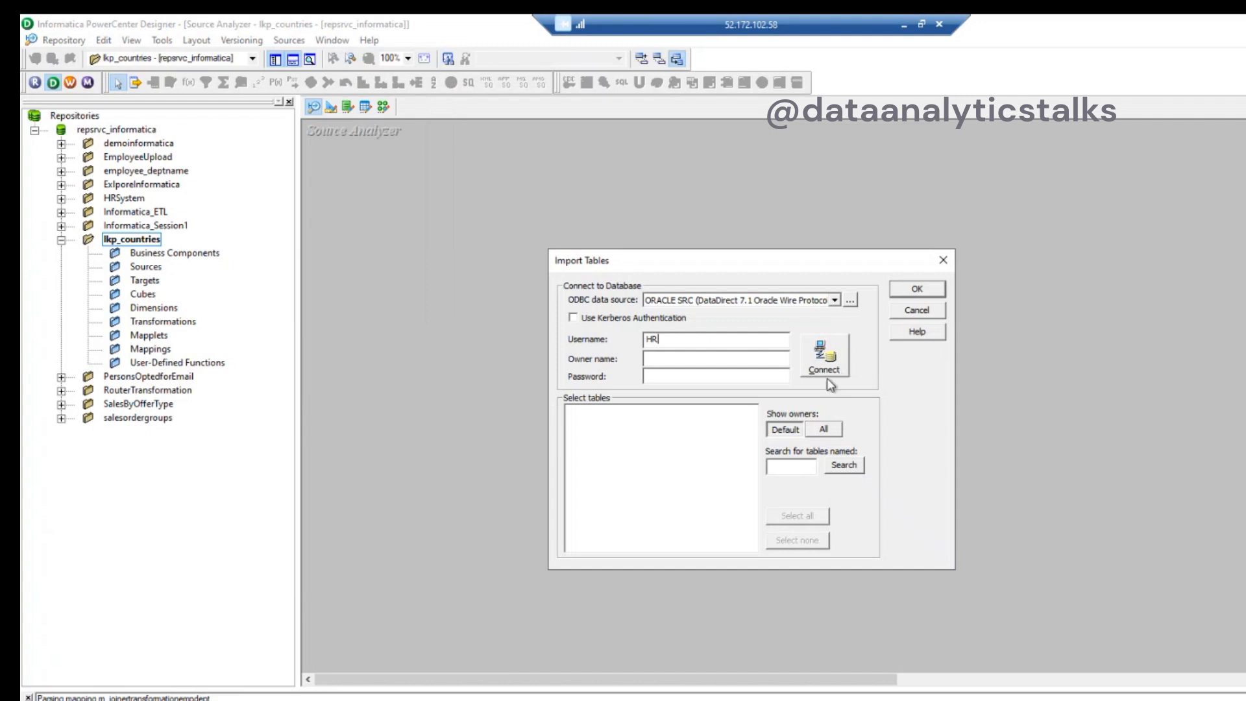
left_click(747, 381)
type("hr")
left_click(822, 360)
left_click(877, 455)
type("hr")
left_click(819, 368)
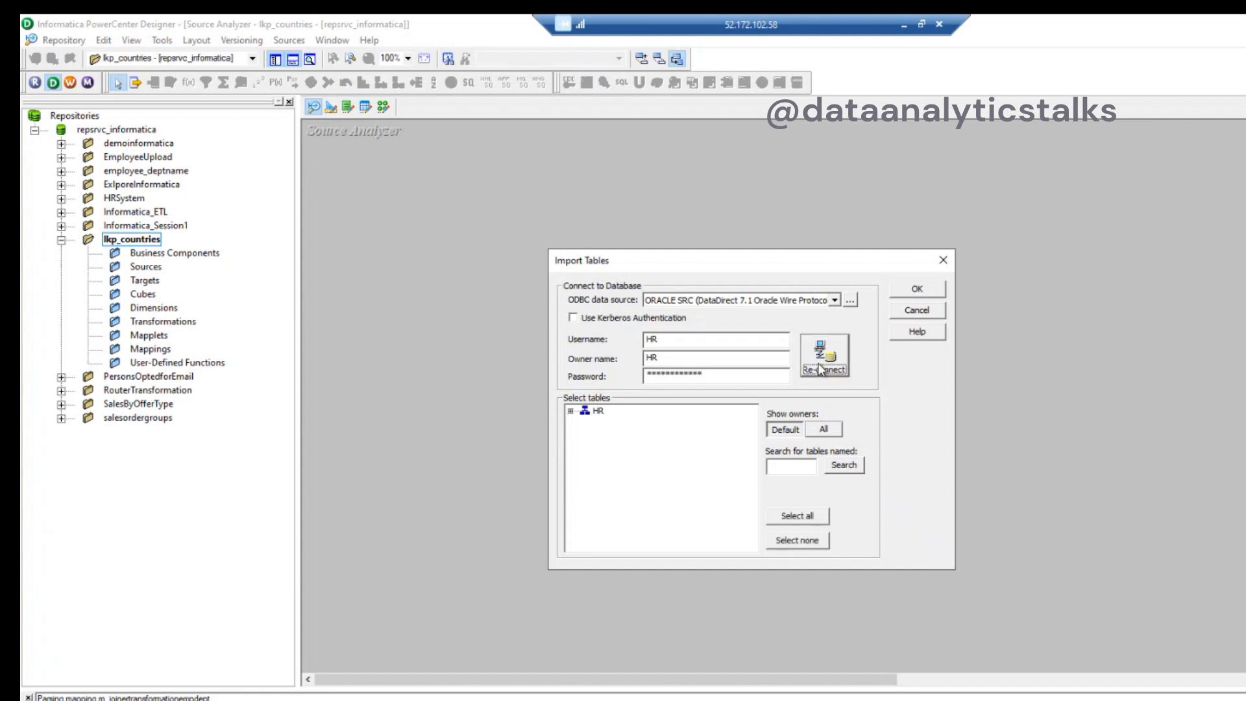
Import the COUNTRIES table from the HR schema as a source definition and select its REGION_ID column
left_click(571, 411)
left_click(585, 422)
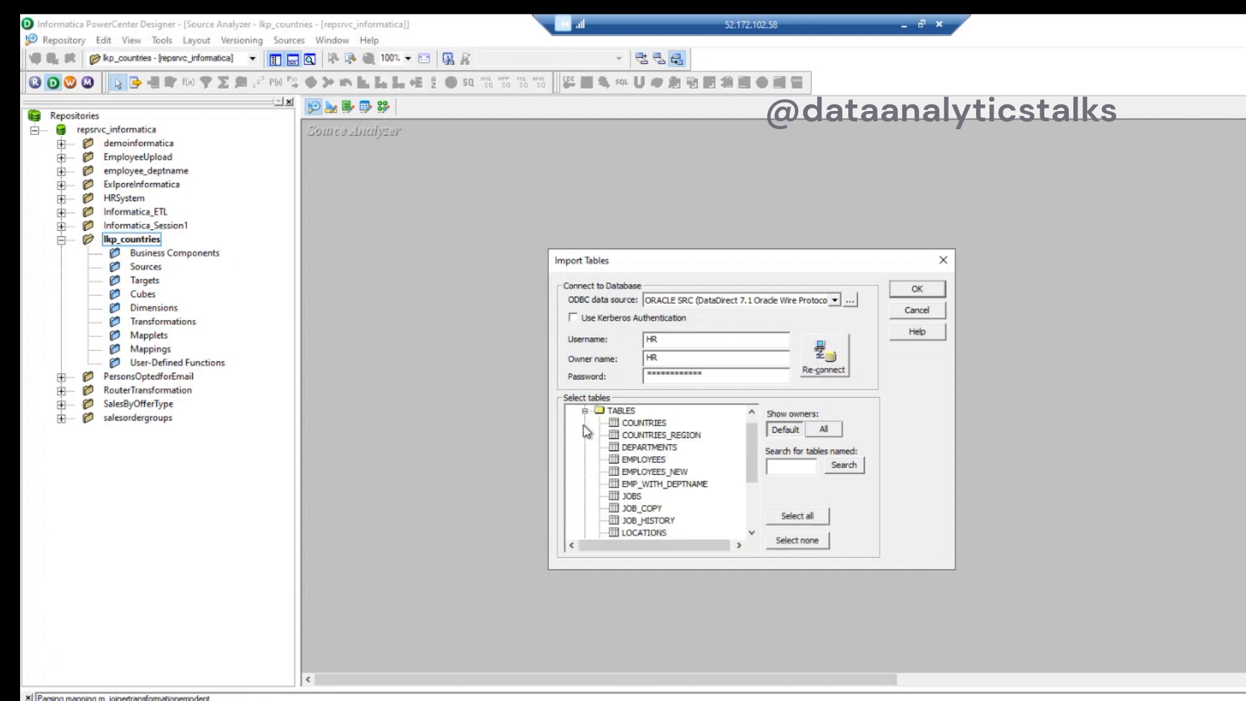
left_click(658, 424)
left_click(917, 290)
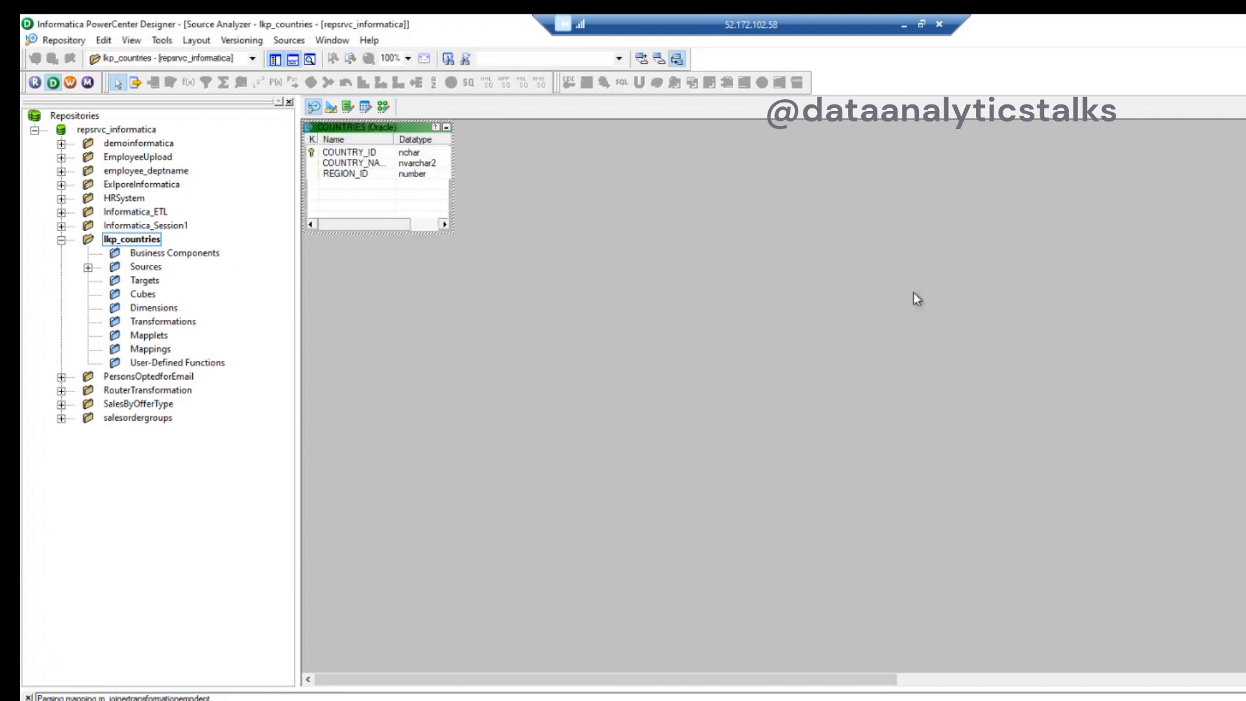
left_click(375, 175)
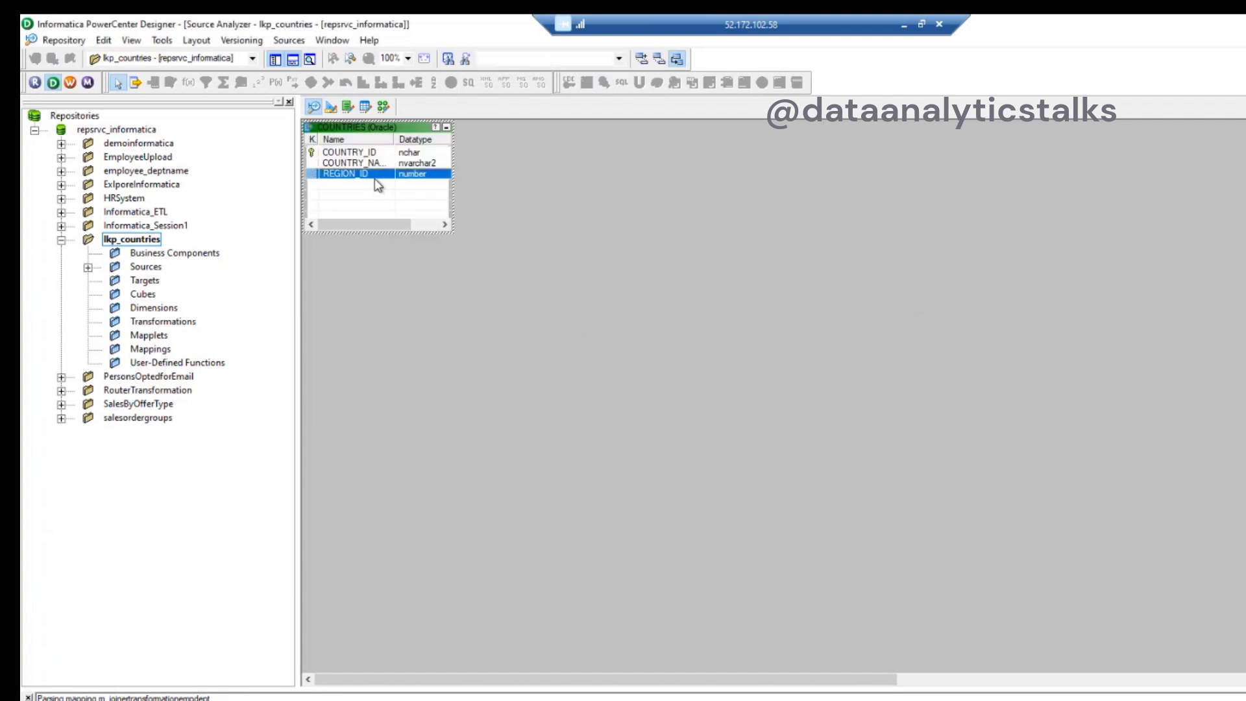
In the Target Designer, start a database target import and connect to ORACLE SRC as HR, entering the account password
left_click(140, 282)
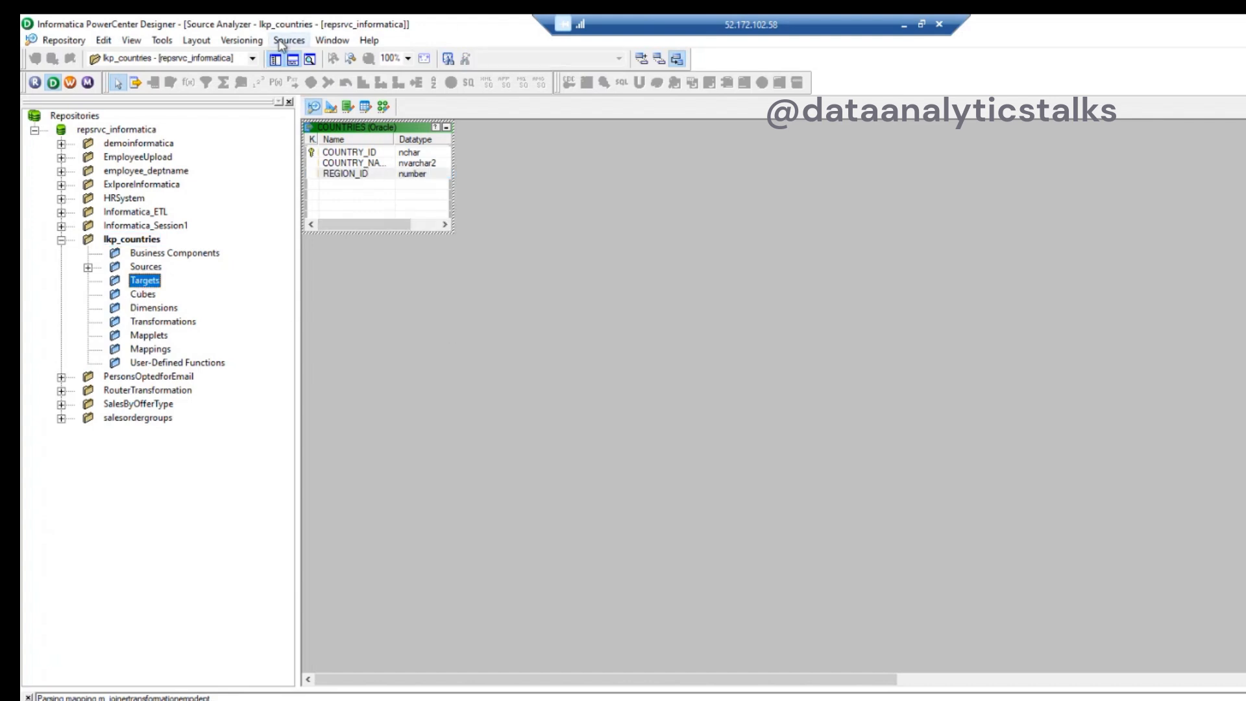
left_click(331, 111)
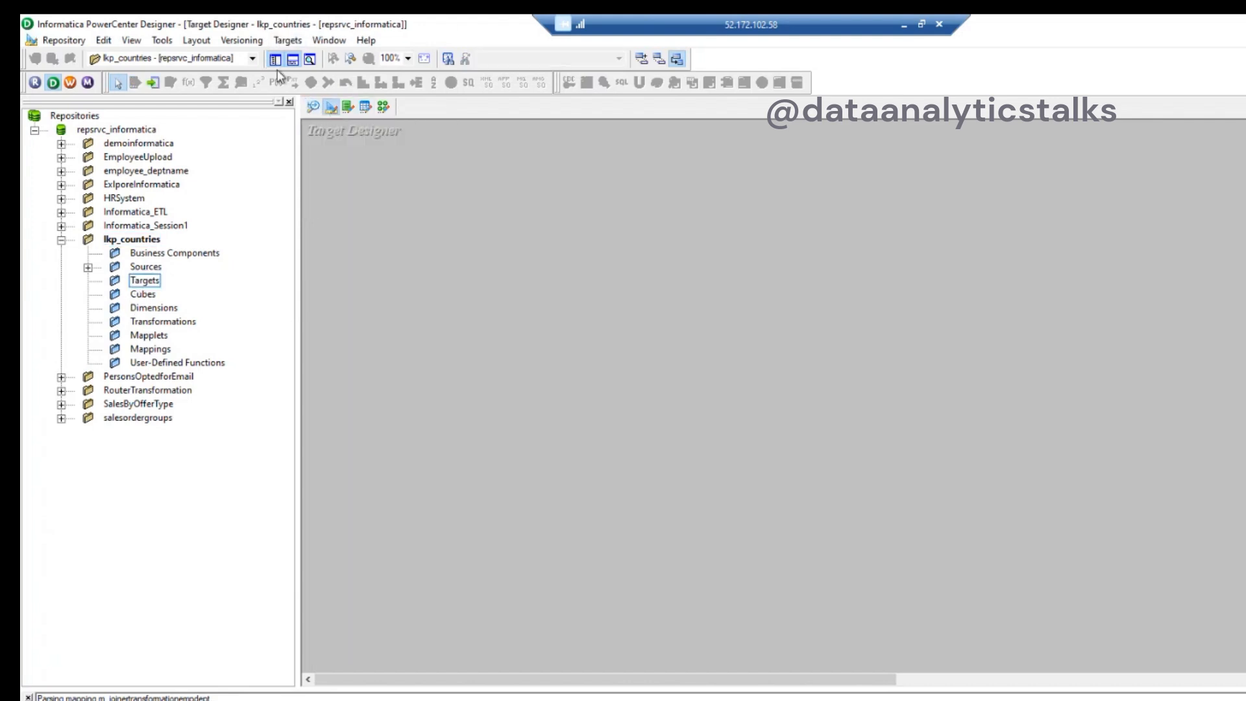
left_click(287, 40)
left_click(288, 41)
left_click(331, 57)
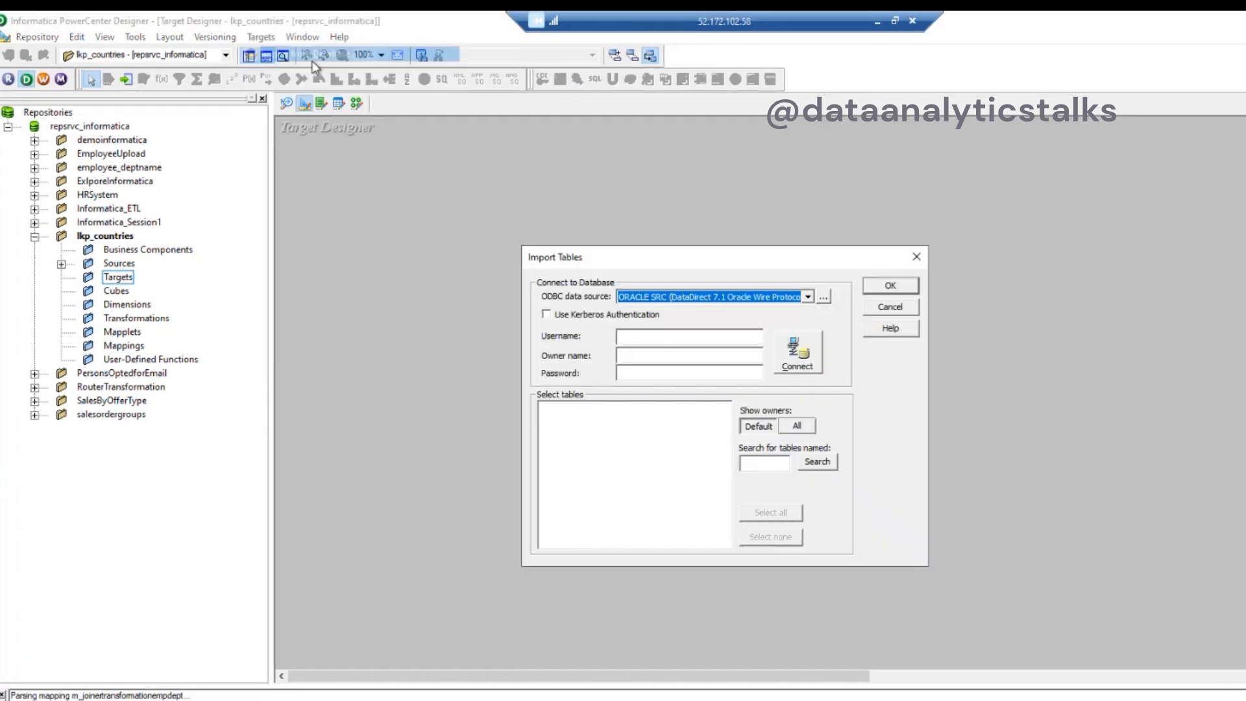
left_click(677, 335)
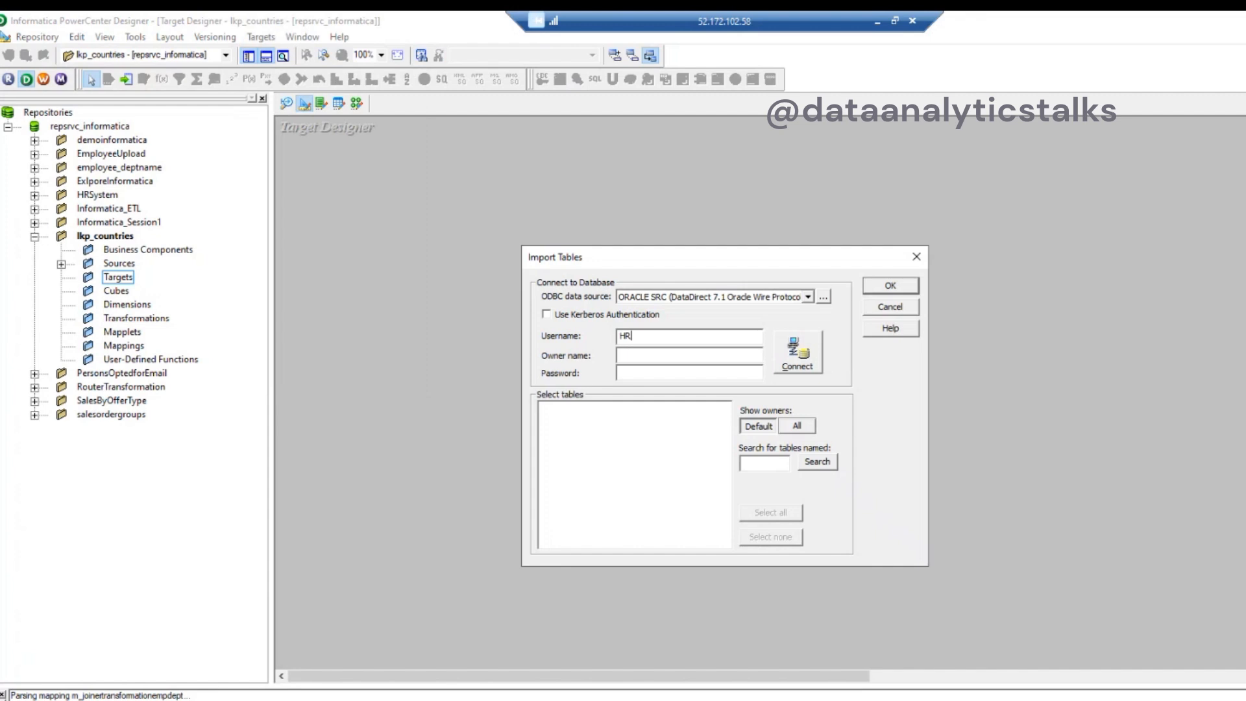
left_click(627, 375)
left_click(819, 363)
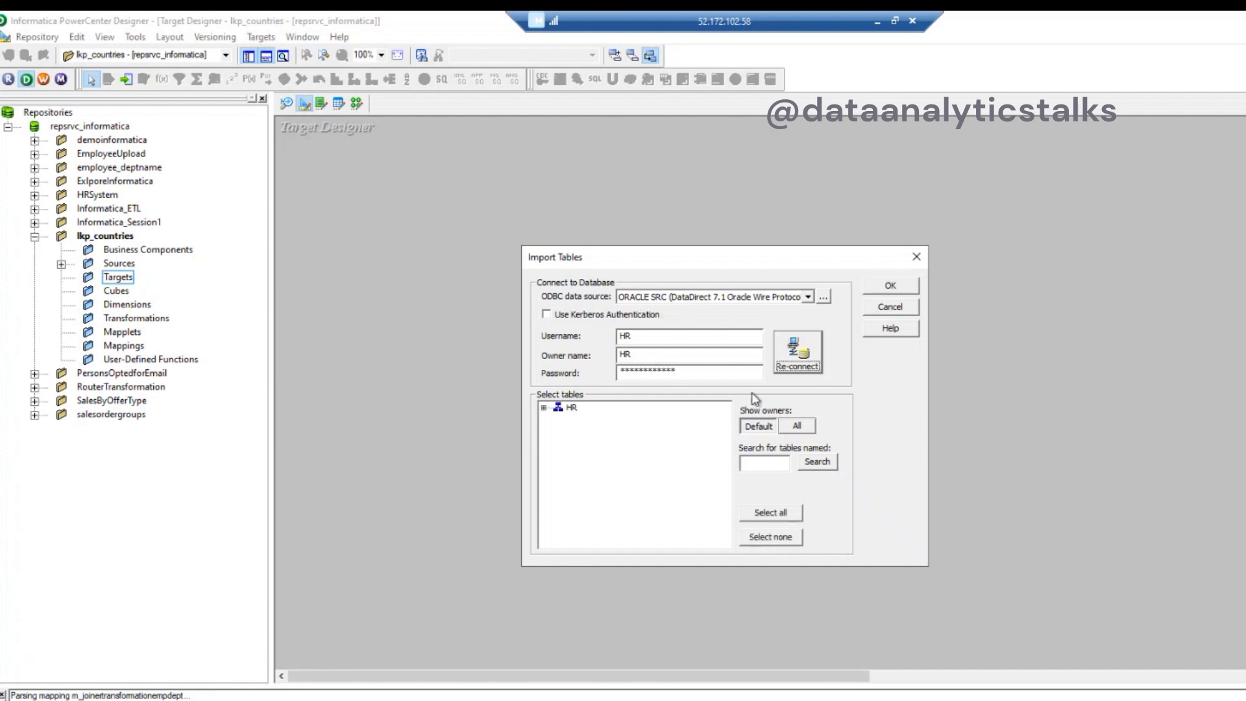
Import the COUNTRIES_REGION table from the HR schema as a target definition
left_click(543, 407)
left_click(559, 419)
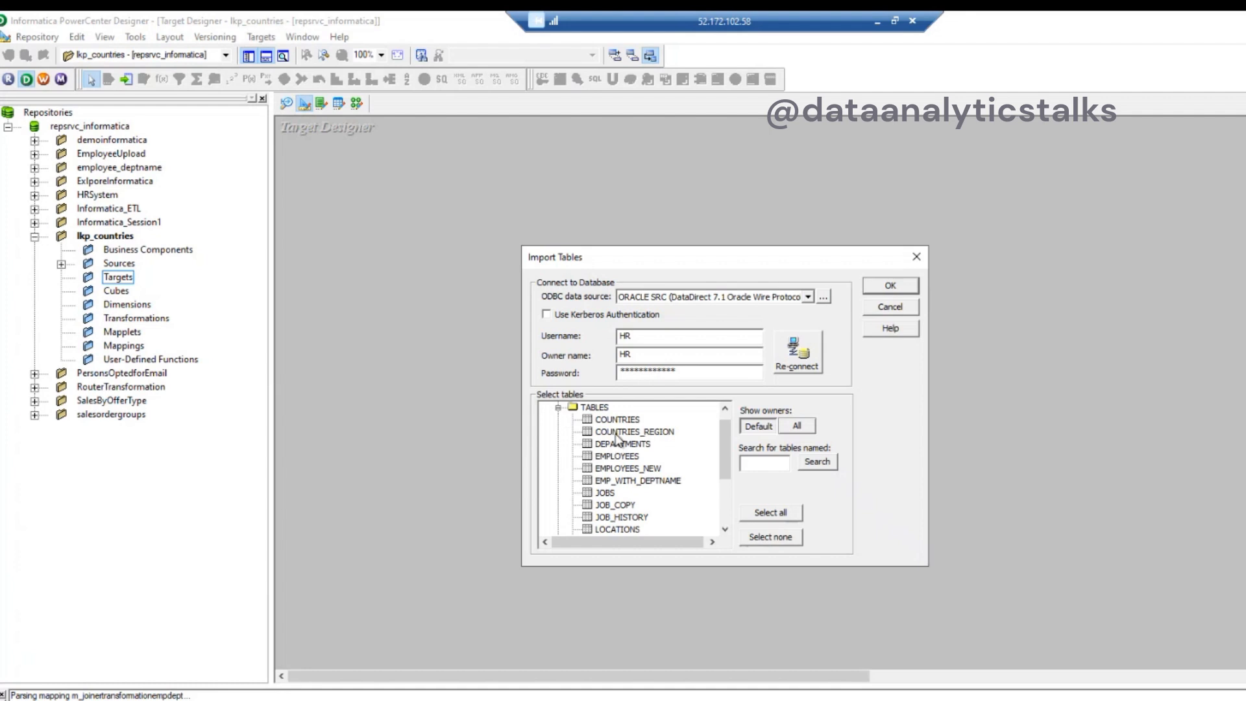
left_click(617, 433)
left_click(891, 287)
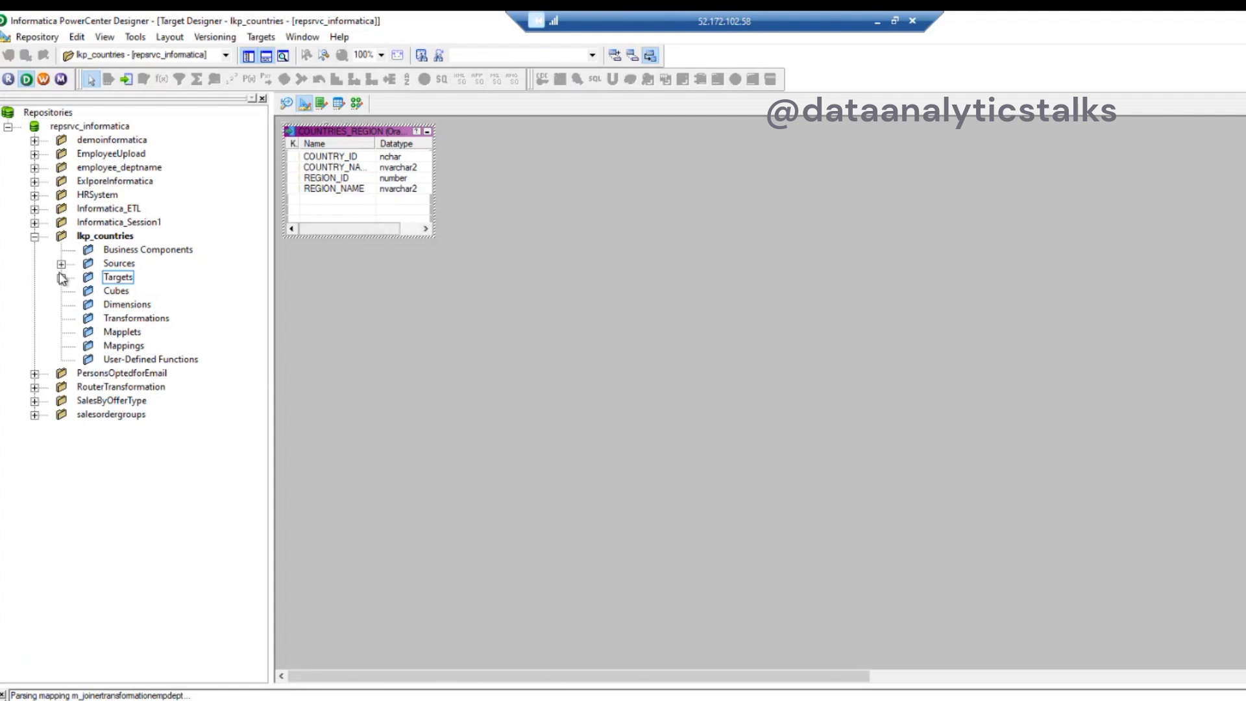
Create a mapping named m_countryregion in the Mapping Designer and expand the lkp_countries folder's Mappings node
left_click(124, 346)
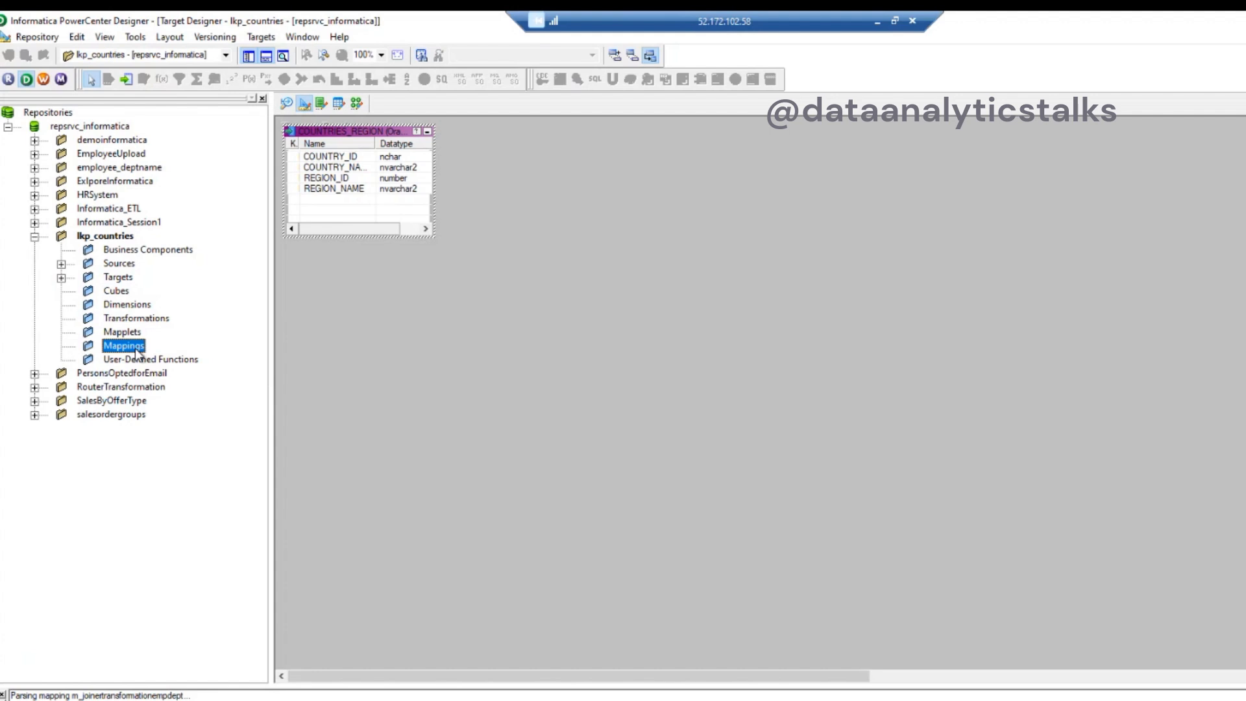
left_click(356, 104)
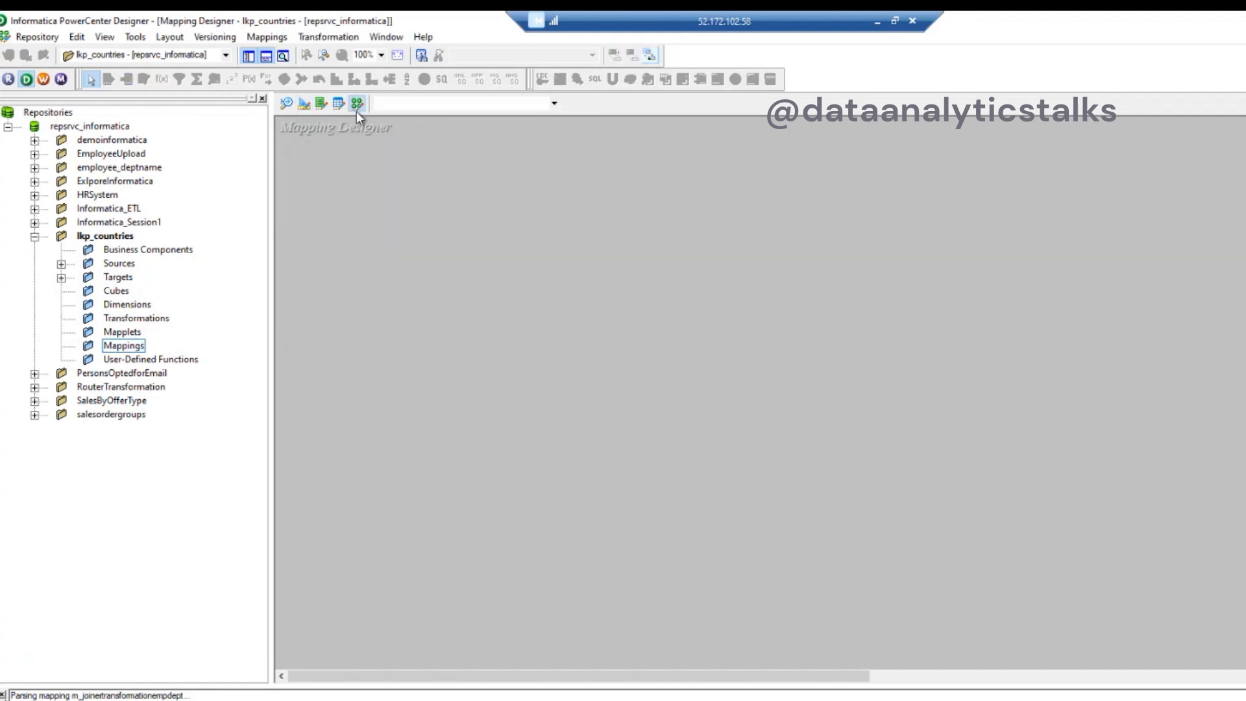
left_click(266, 36)
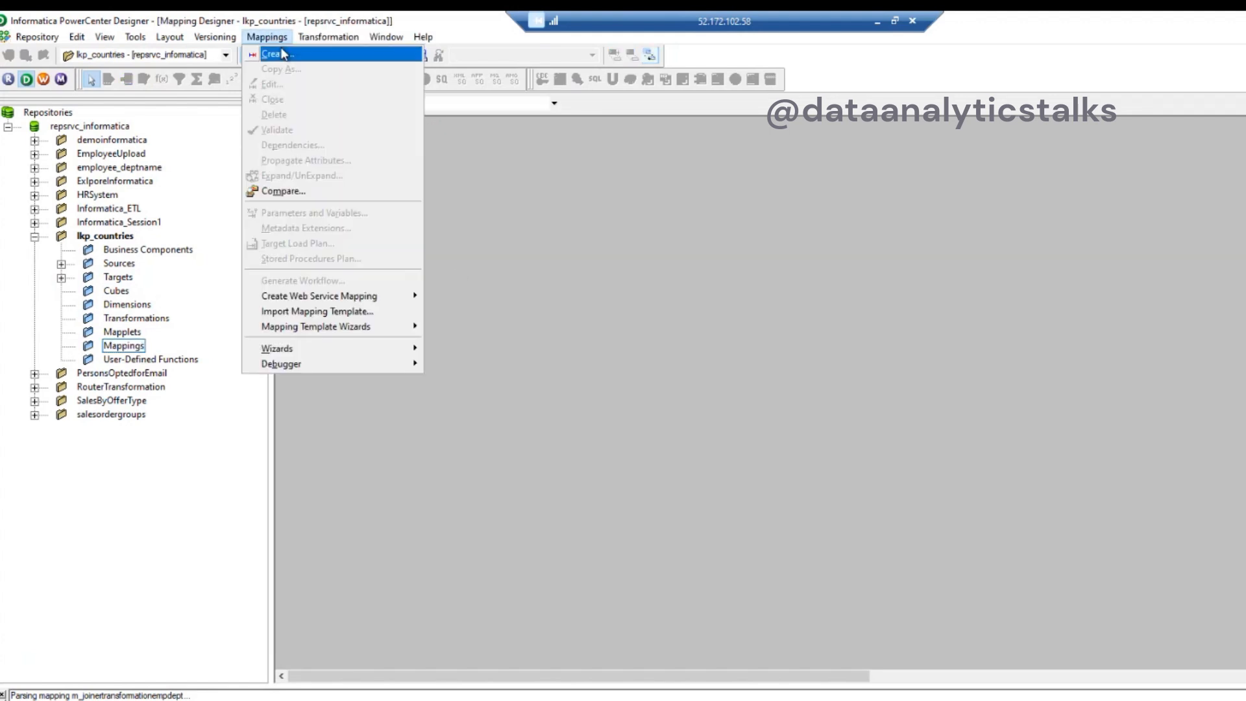
left_click(283, 54)
type("m_countryregion")
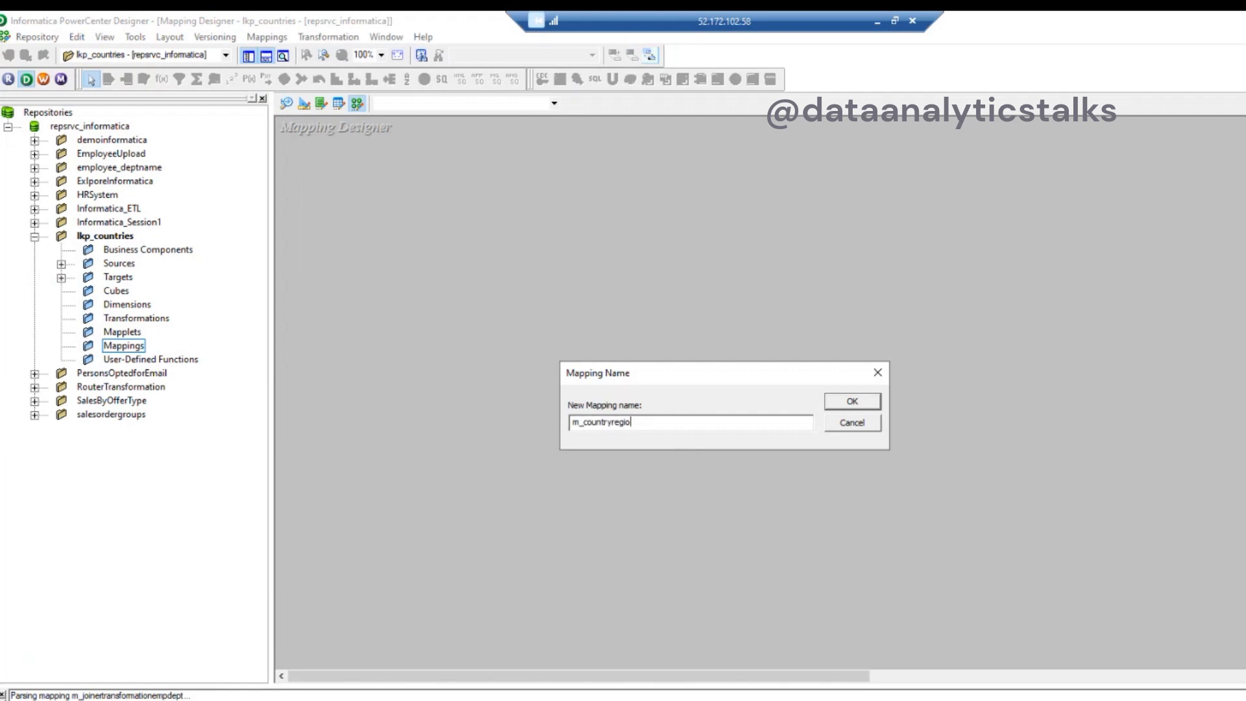
left_click(851, 403)
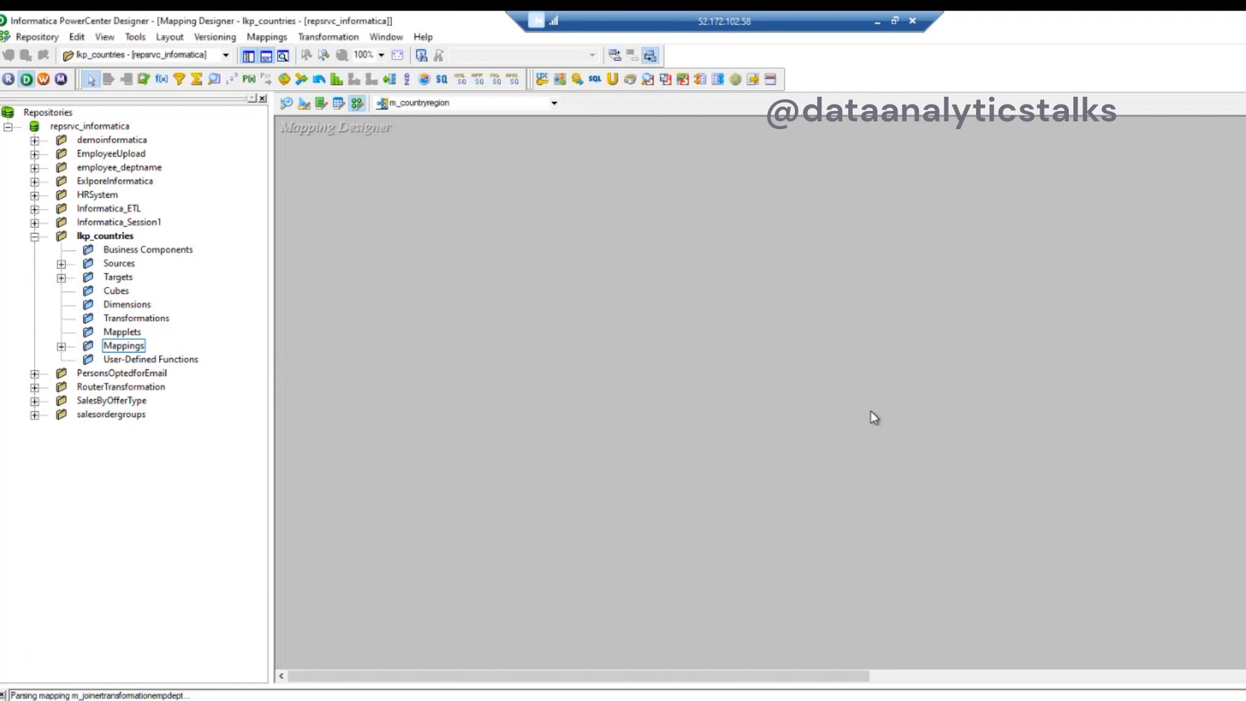
left_click(61, 346)
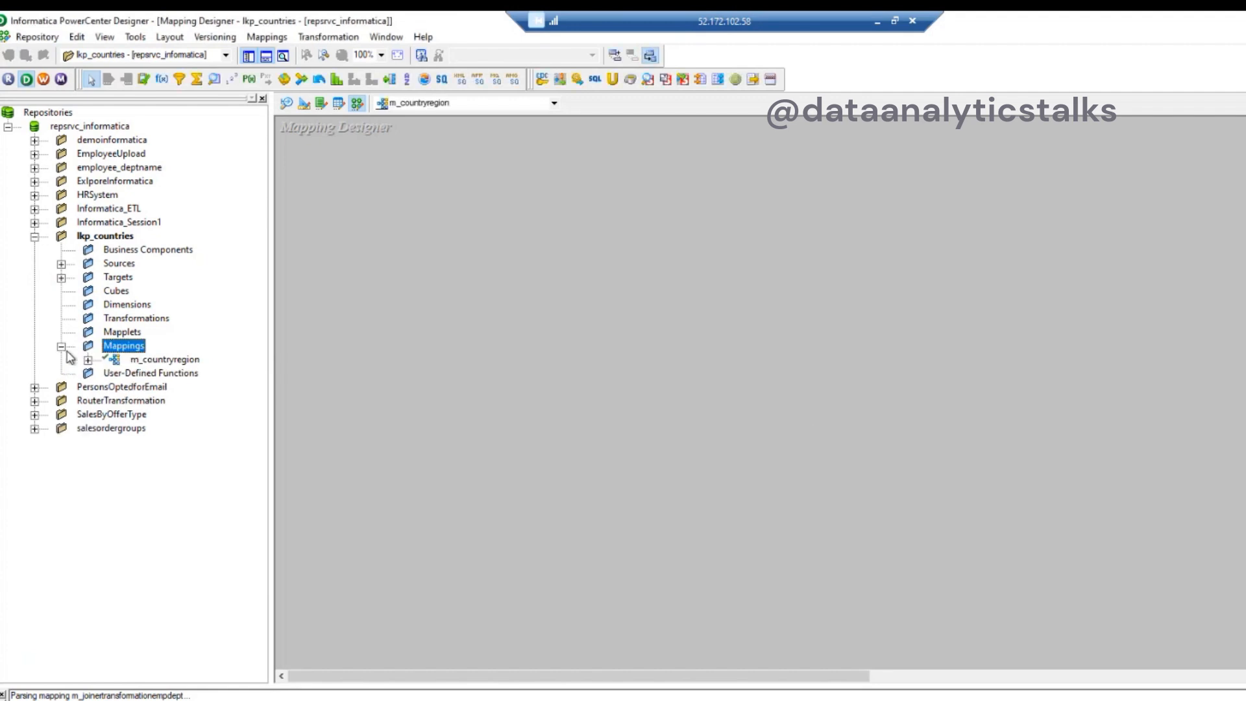
Add the COUNTRIES source from ORACLE SRC to the mapping and arrange it side by side with its source qualifier
left_click(61, 263)
left_click(131, 278)
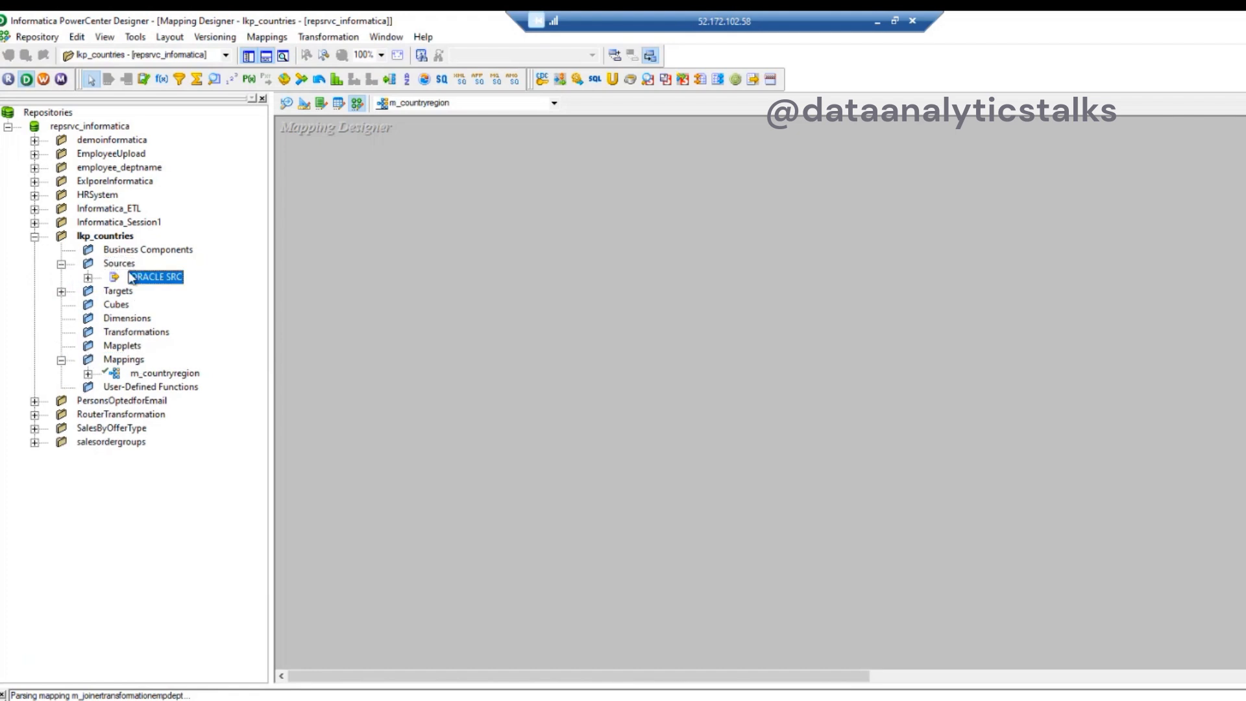
left_click(88, 278)
left_click(172, 292)
left_click_drag(459, 268, 505, 239)
left_click_drag(687, 315, 860, 266)
left_click_drag(767, 214, 442, 227)
left_click_drag(806, 261, 634, 215)
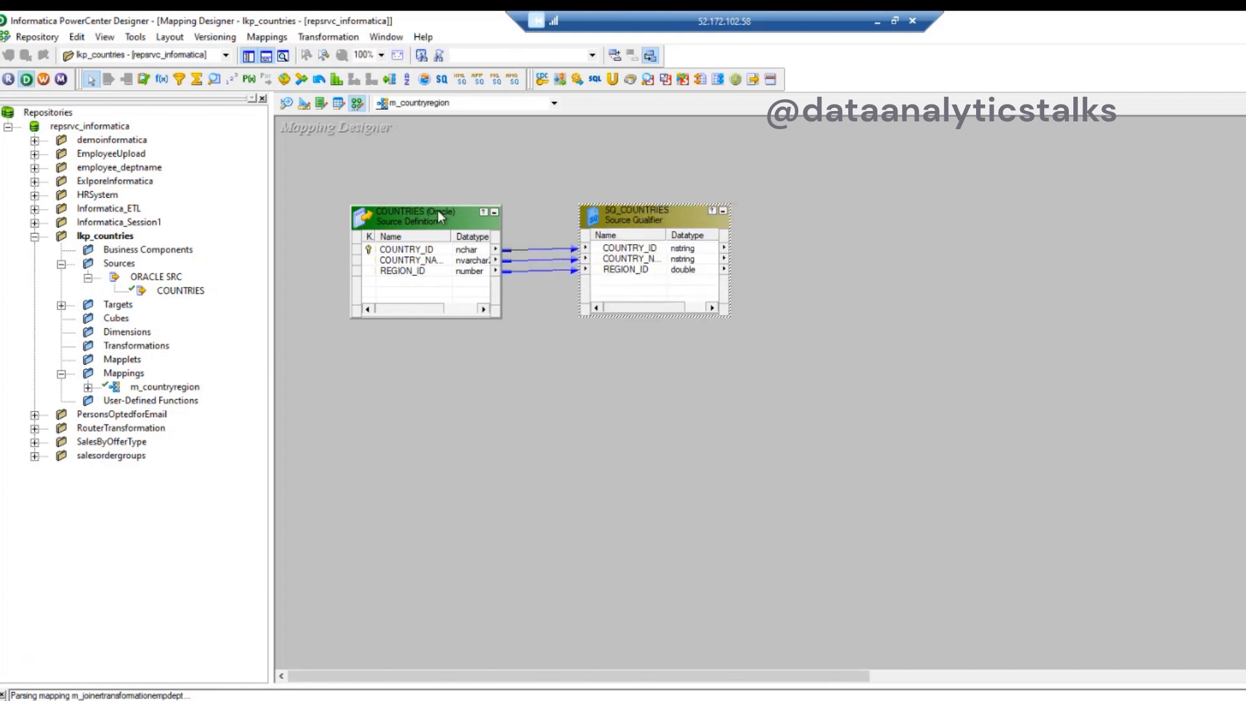
left_click(434, 219)
left_click(446, 437)
Add the COUNTRIES_REGION target to the mapping, enlarge it and place it well away from the source qualifier
left_click(64, 306)
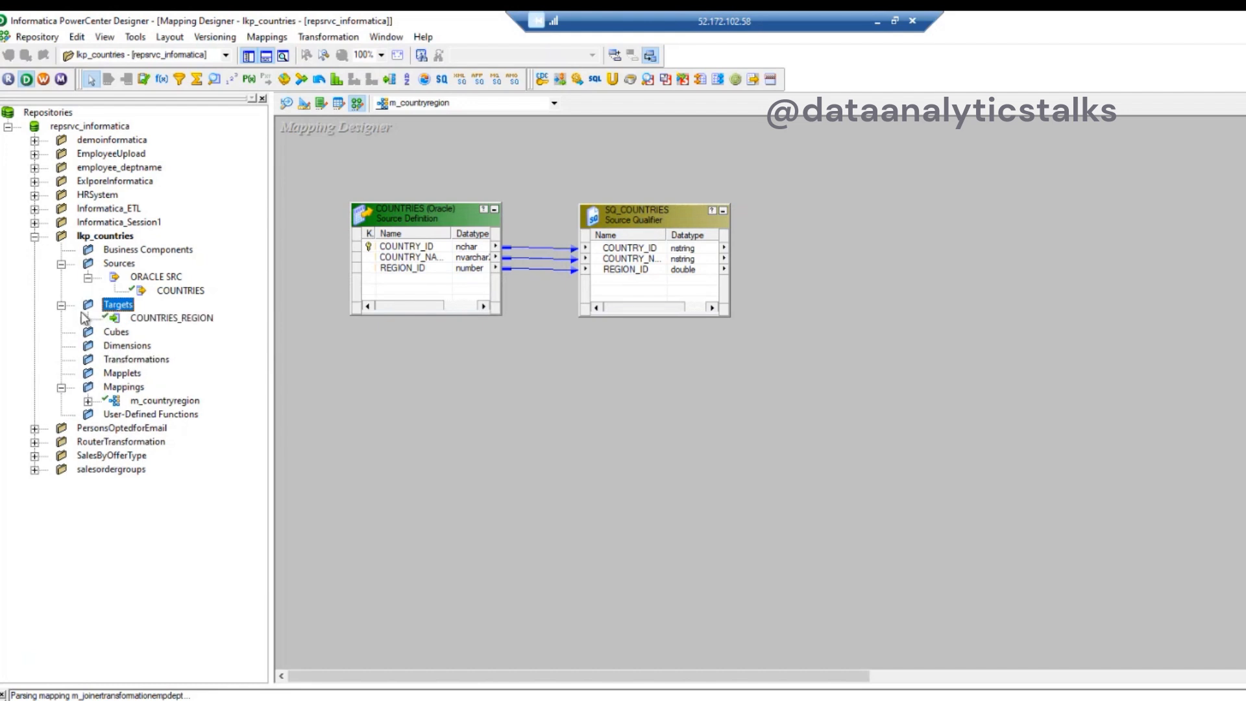
left_click(173, 318)
left_click_drag(175, 321, 1026, 199)
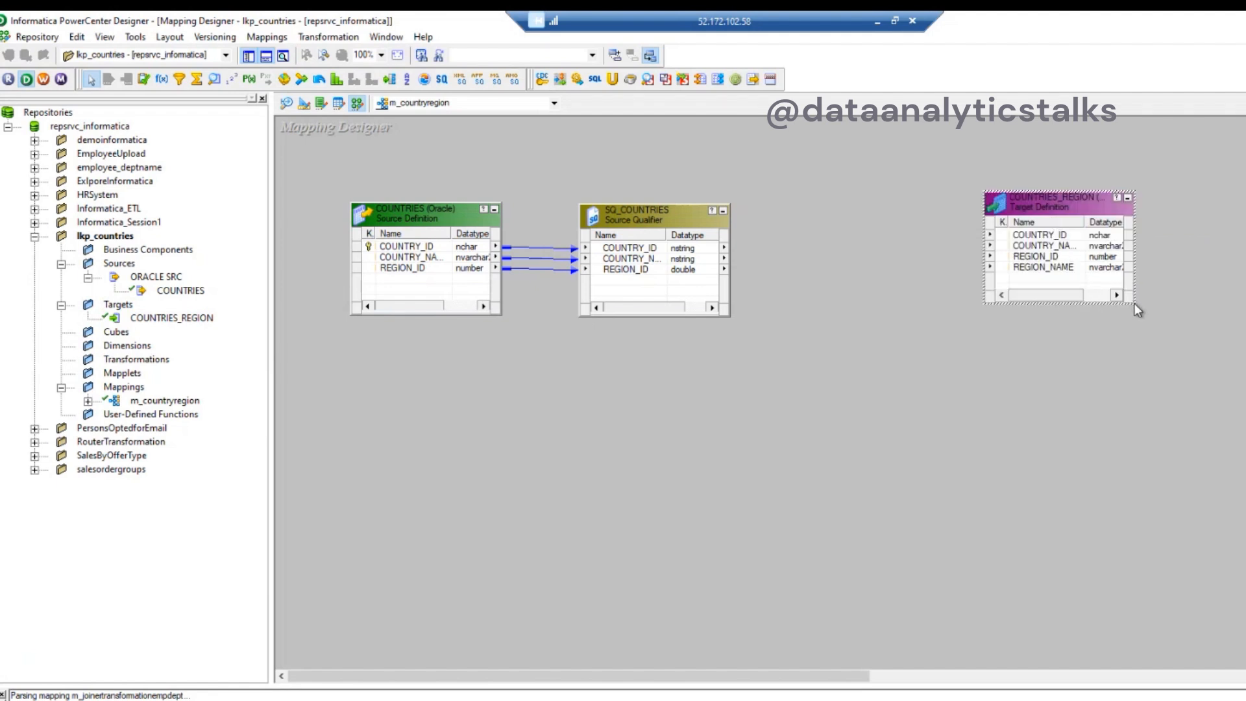
left_click_drag(1132, 302, 1243, 397)
left_click_drag(1124, 208, 1194, 208)
left_click(847, 408)
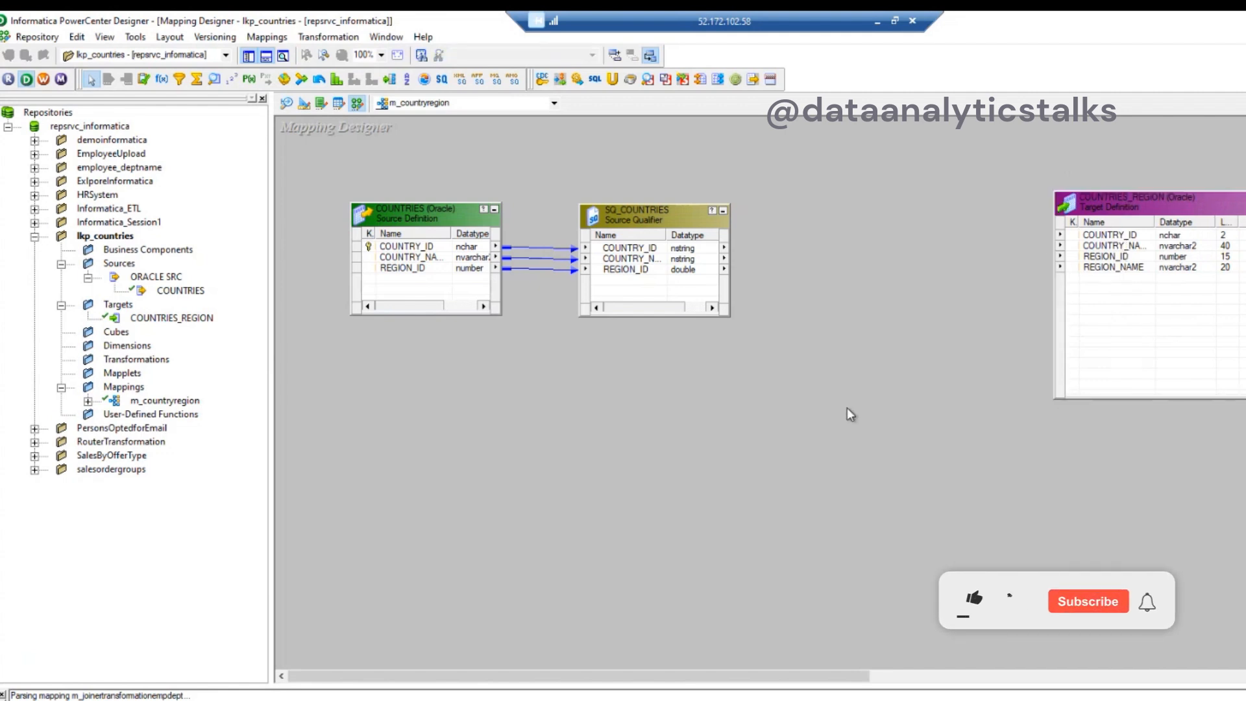
Widen the SQ_COUNTRIES source qualifier and its Name column so full port names and datatypes can be read
left_click(662, 259)
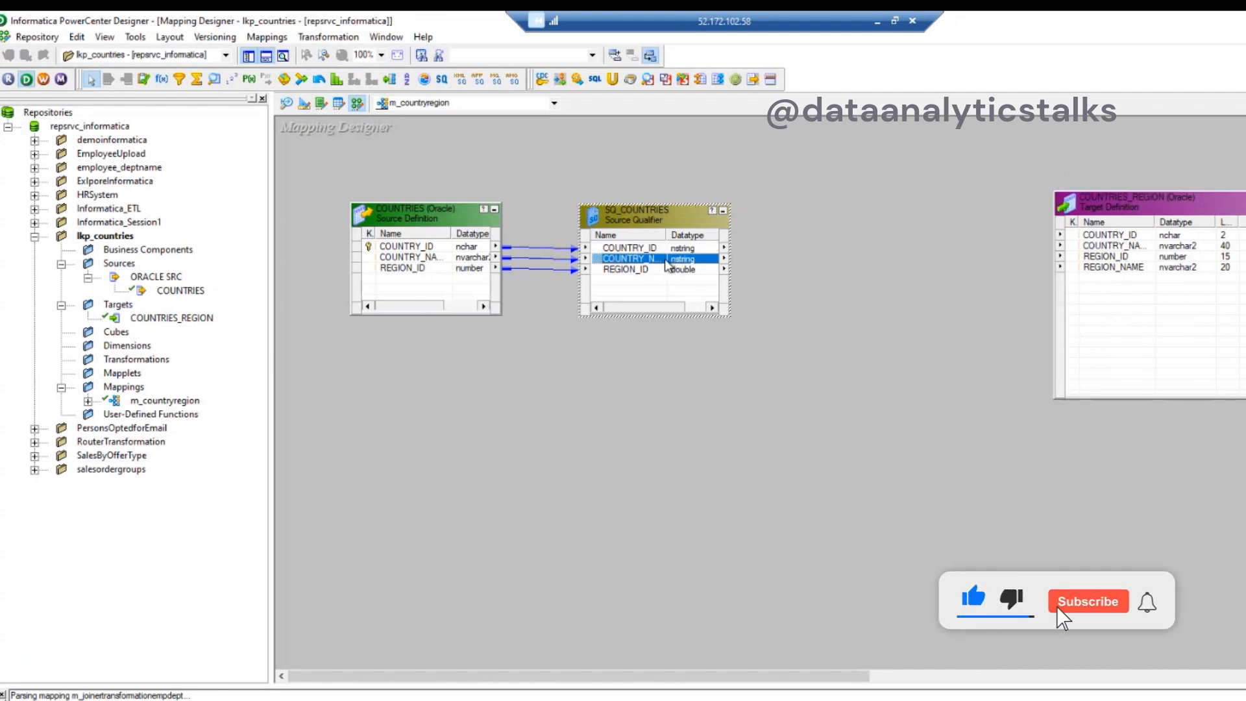
left_click_drag(714, 239, 695, 240)
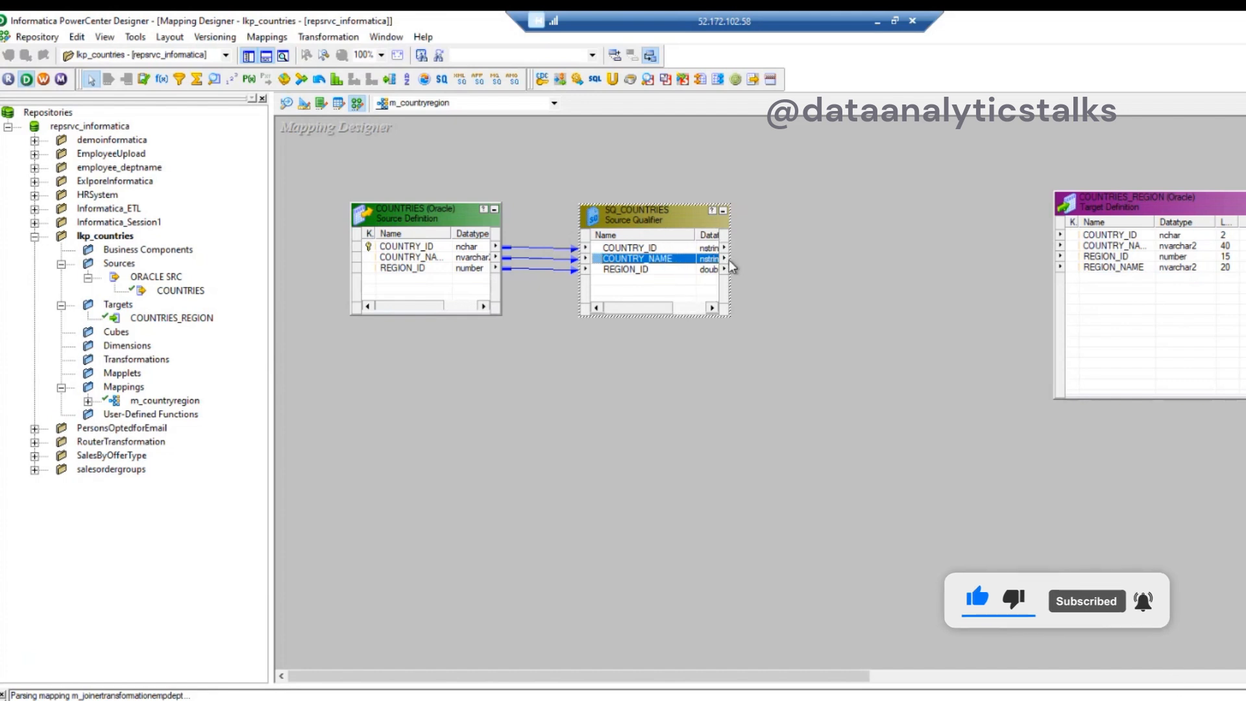
left_click(731, 261)
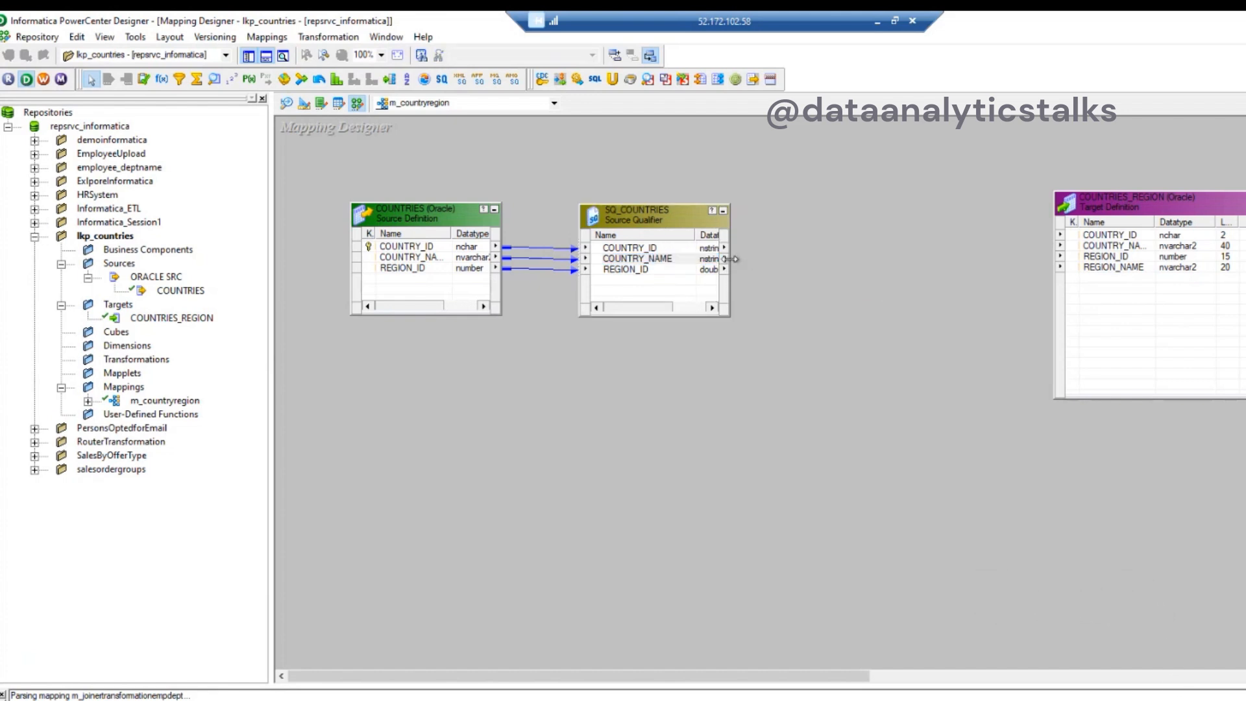
left_click_drag(731, 260, 851, 266)
left_click(662, 273)
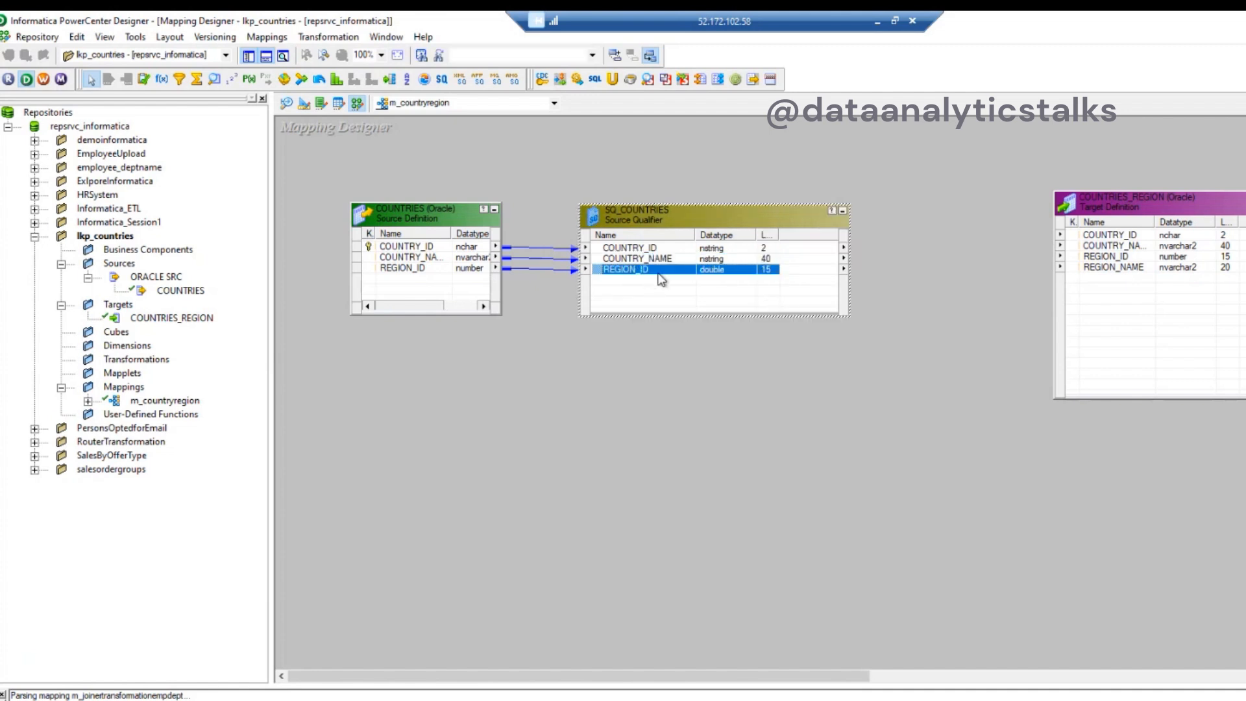
Link COUNTRY_ID, COUNTRY_NAME and REGION_ID from SQ_COUNTRIES to the matching COUNTRIES_REGION ports, and realign the target with the source qualifier
left_click(675, 247)
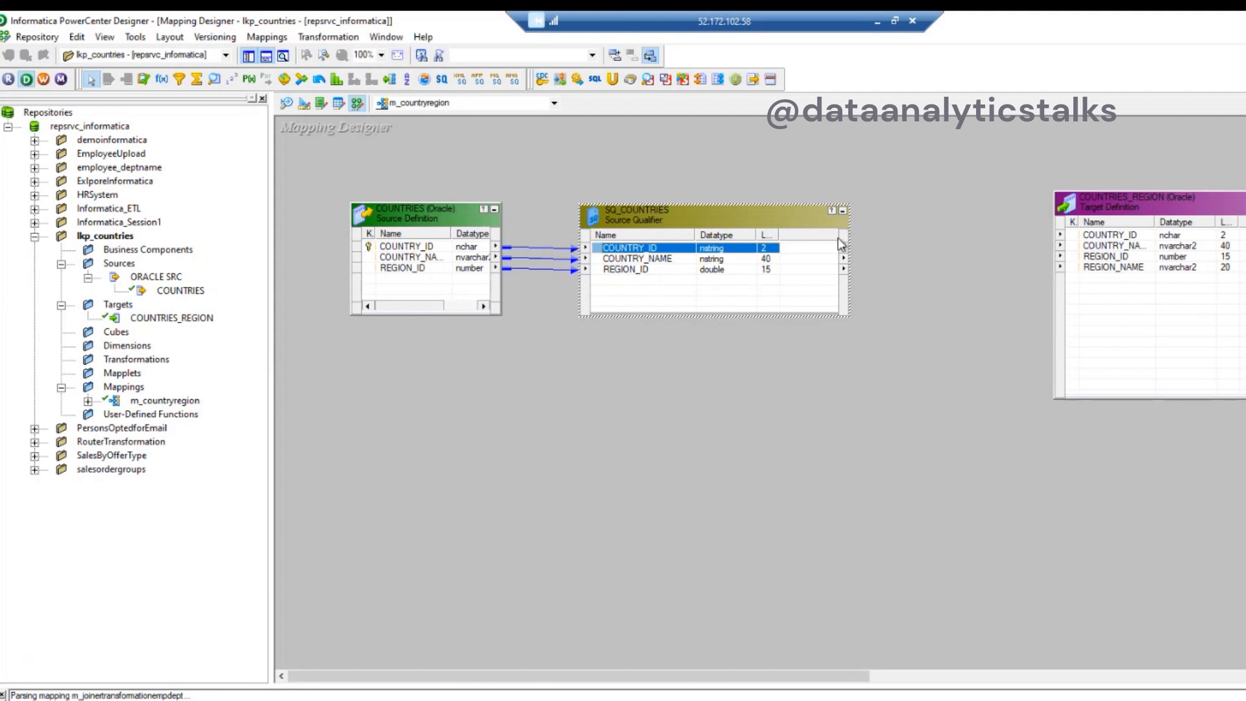
left_click_drag(732, 250, 1106, 235)
left_click_drag(660, 259, 1084, 252)
left_click_drag(676, 271, 686, 273)
left_click_drag(872, 263, 1105, 254)
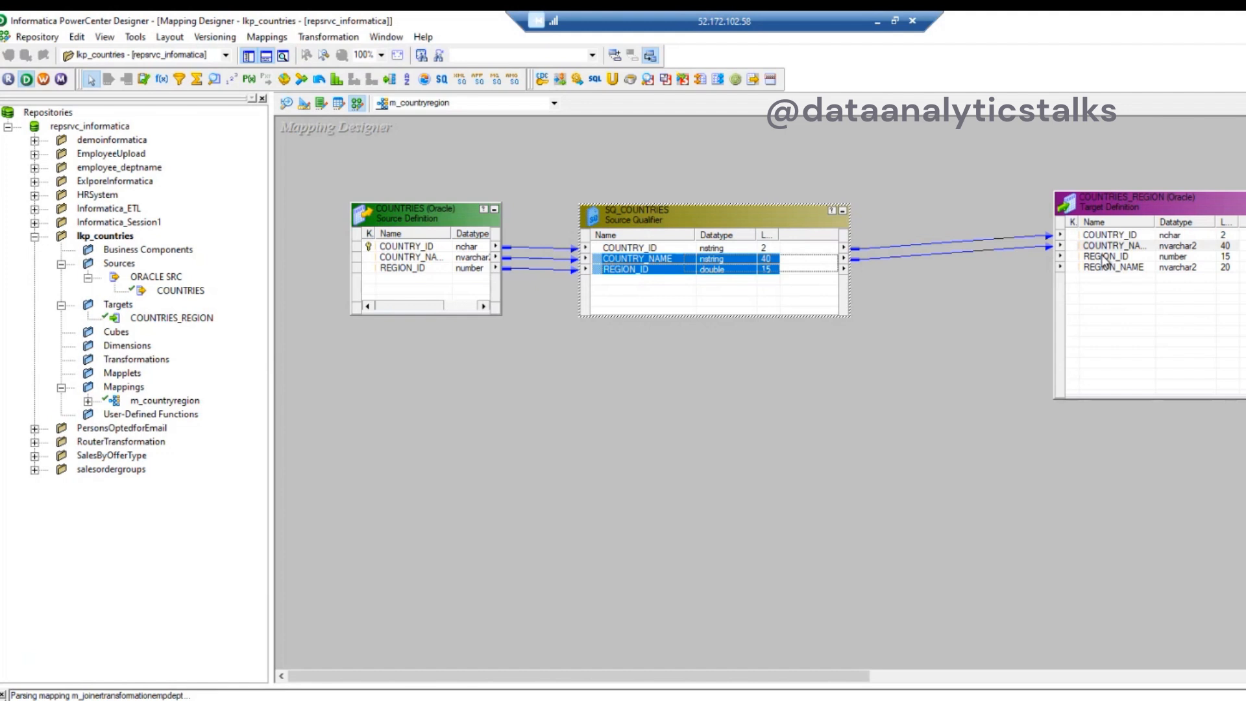
left_click_drag(740, 270, 1107, 257)
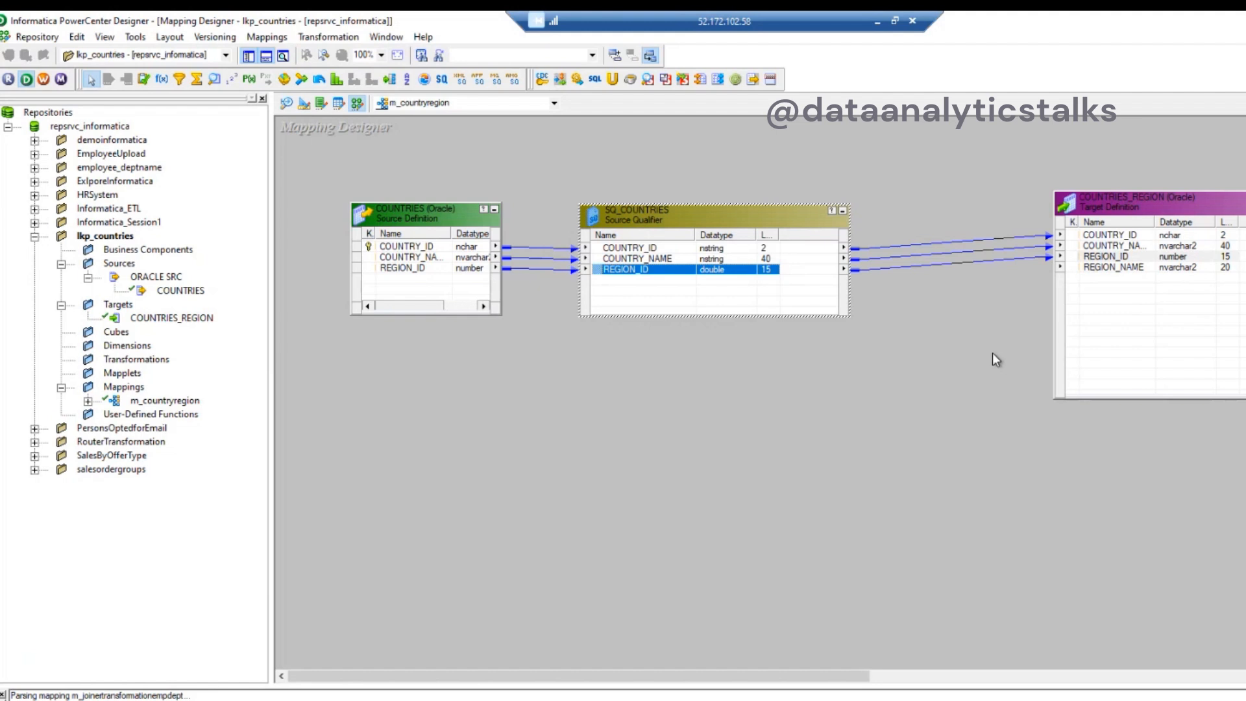
left_click_drag(1171, 205, 1210, 212)
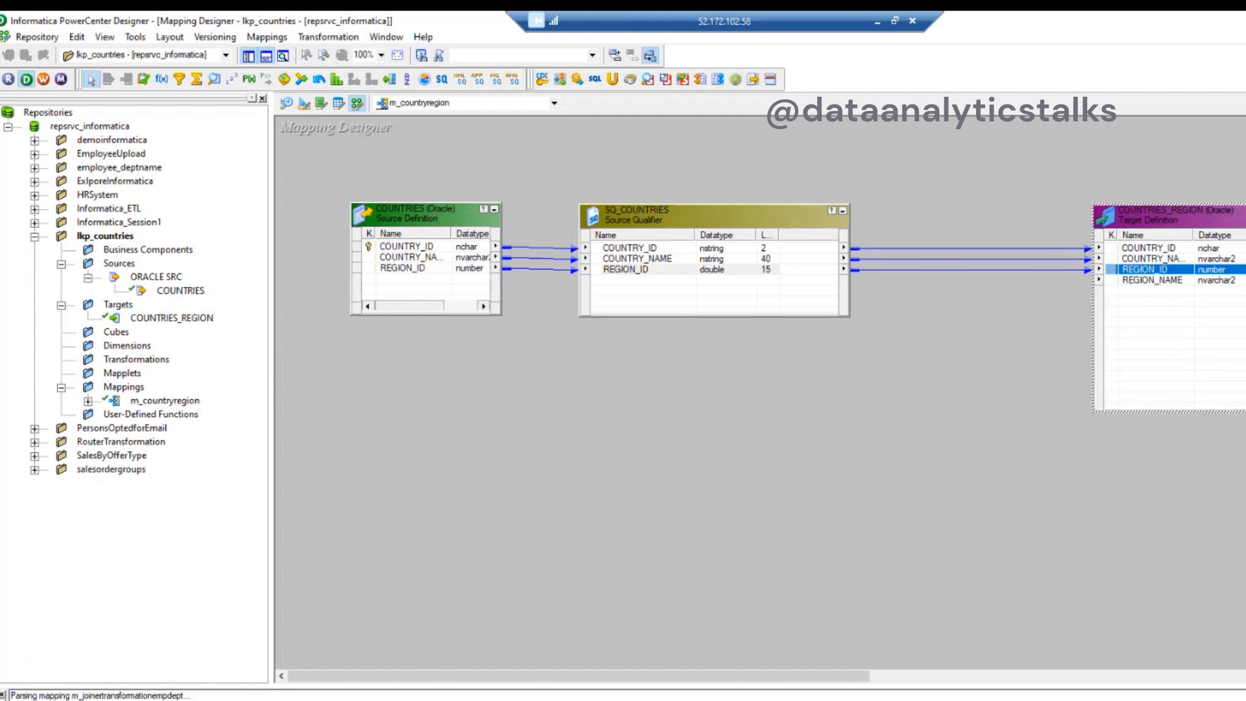
Switch to Oracle SQL Developer and examine the REGION_ID and REGION_NAME columns of the REGIONS table
left_click(569, 700)
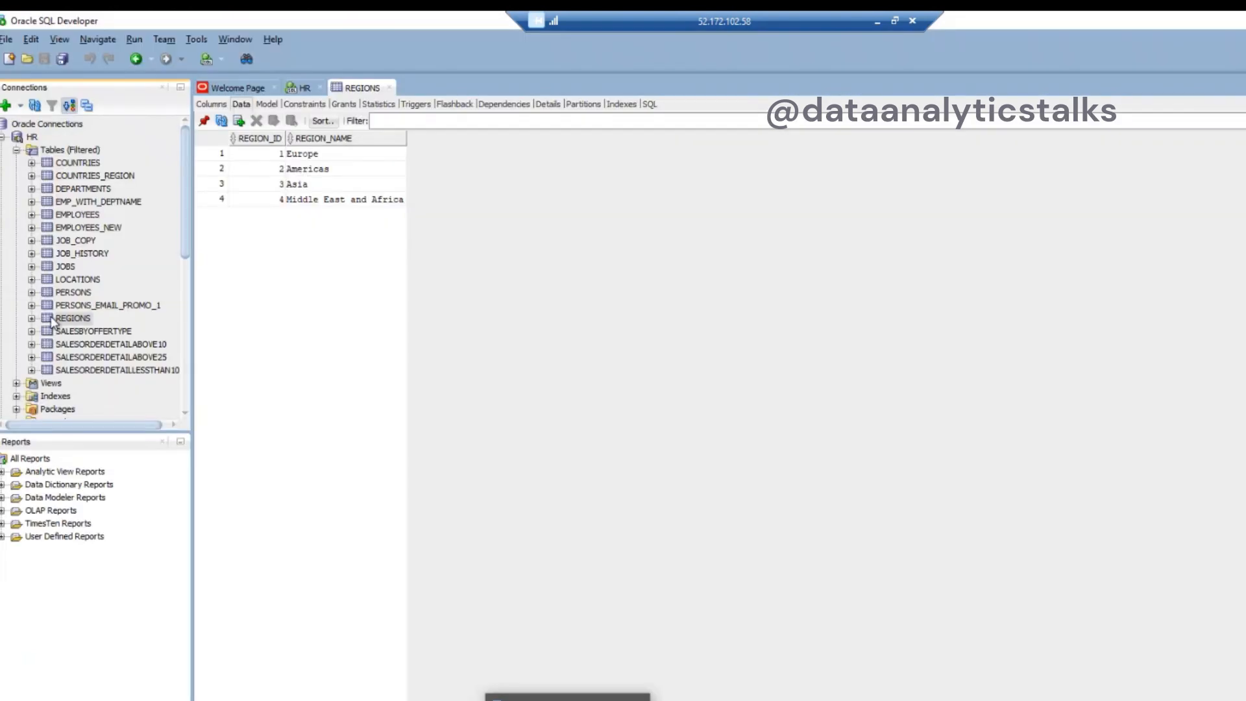
left_click(31, 319)
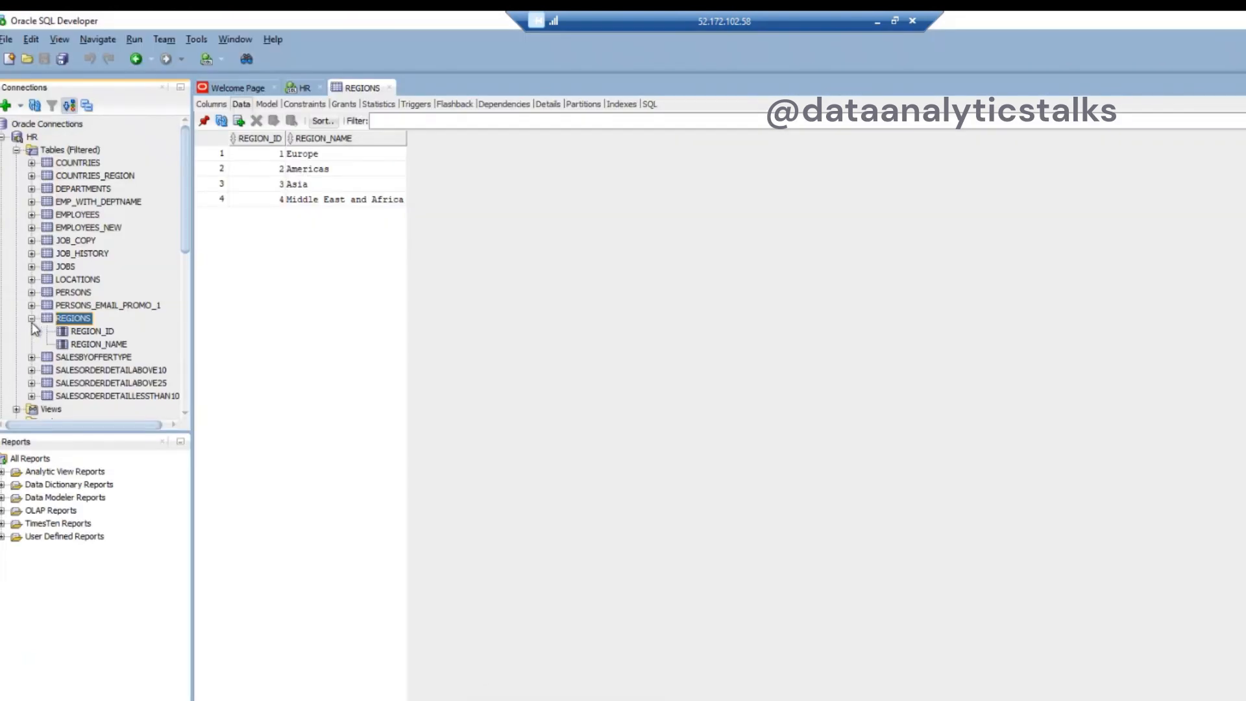
left_click(92, 346)
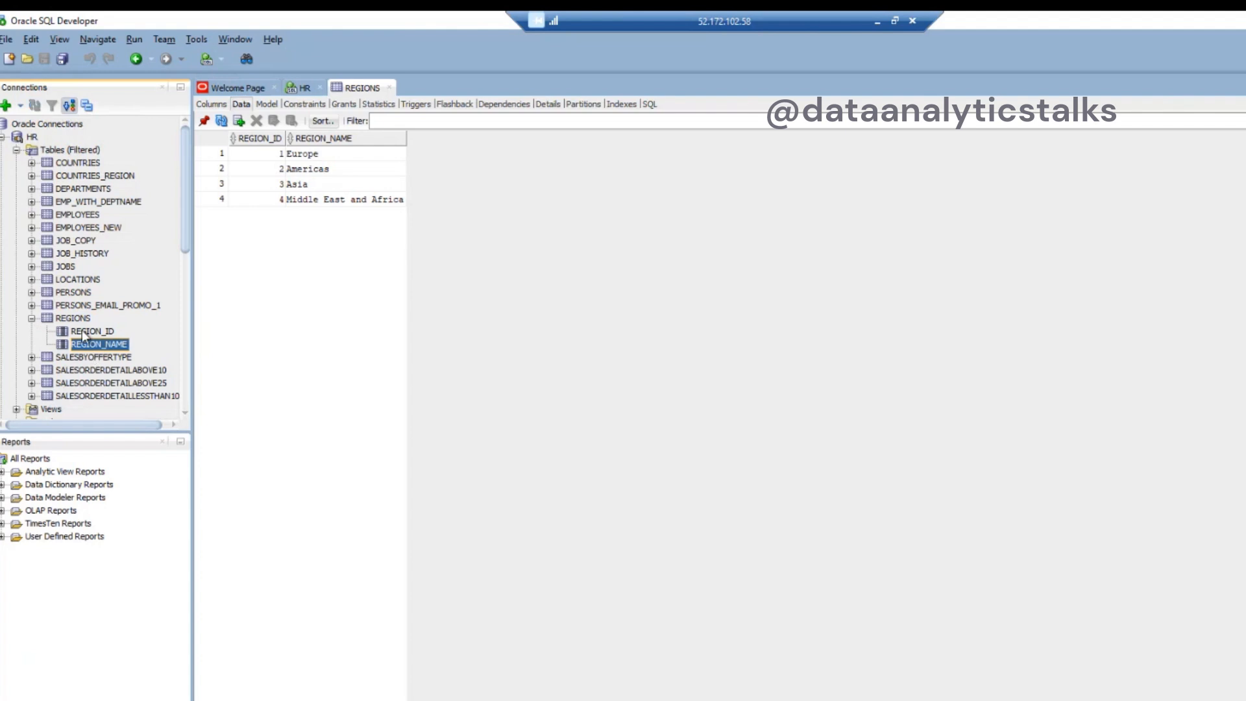
left_click(84, 334)
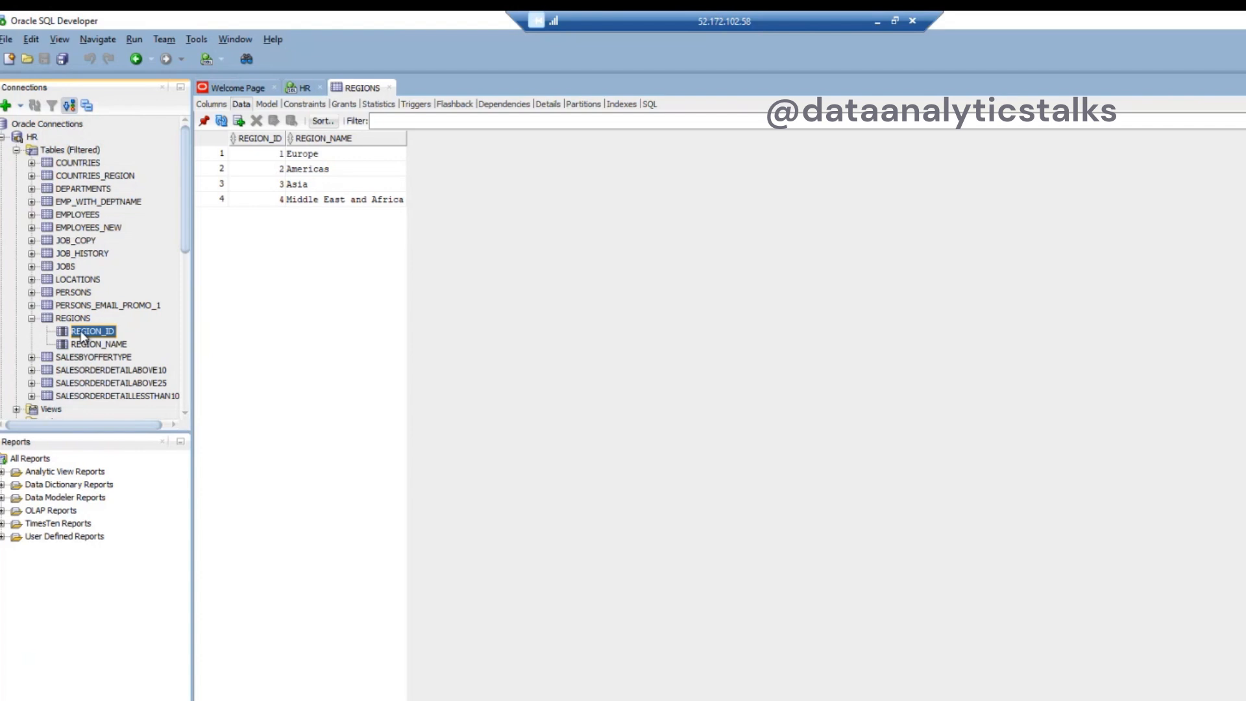
left_click(102, 347)
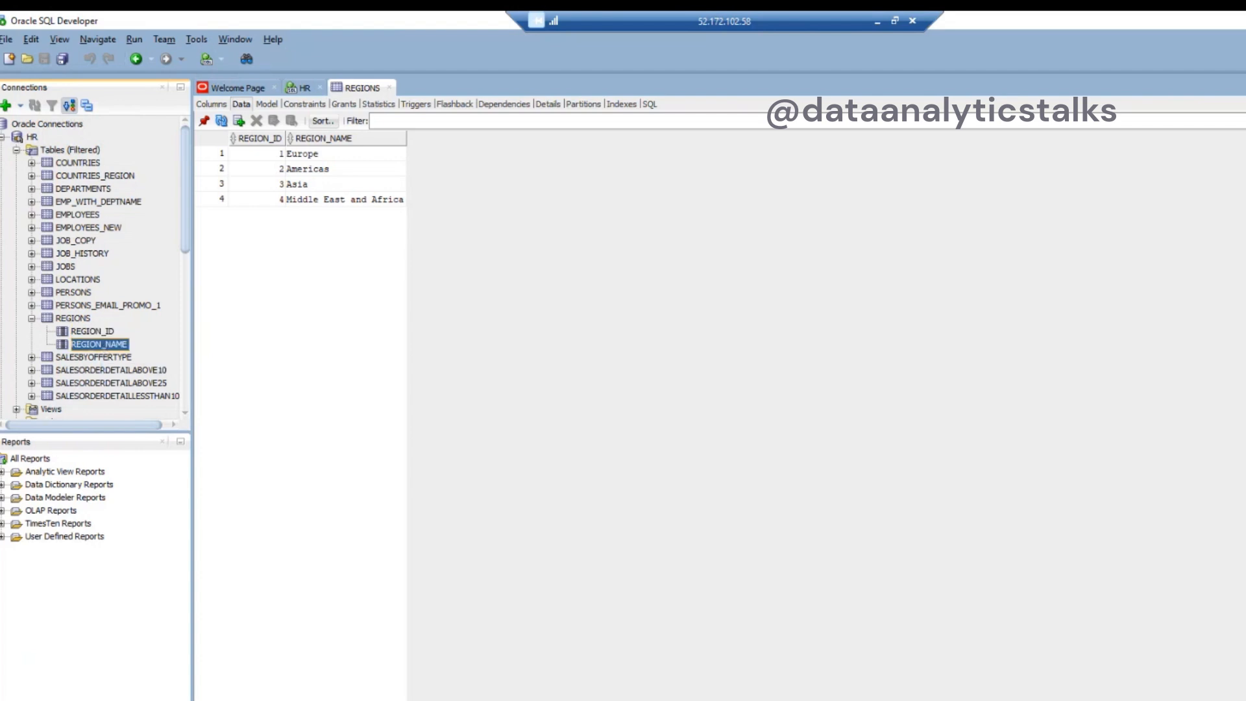
Switch back to PowerCenter Designer and place a Lookup transformation between the source qualifier and the target
key("alt+Tab")
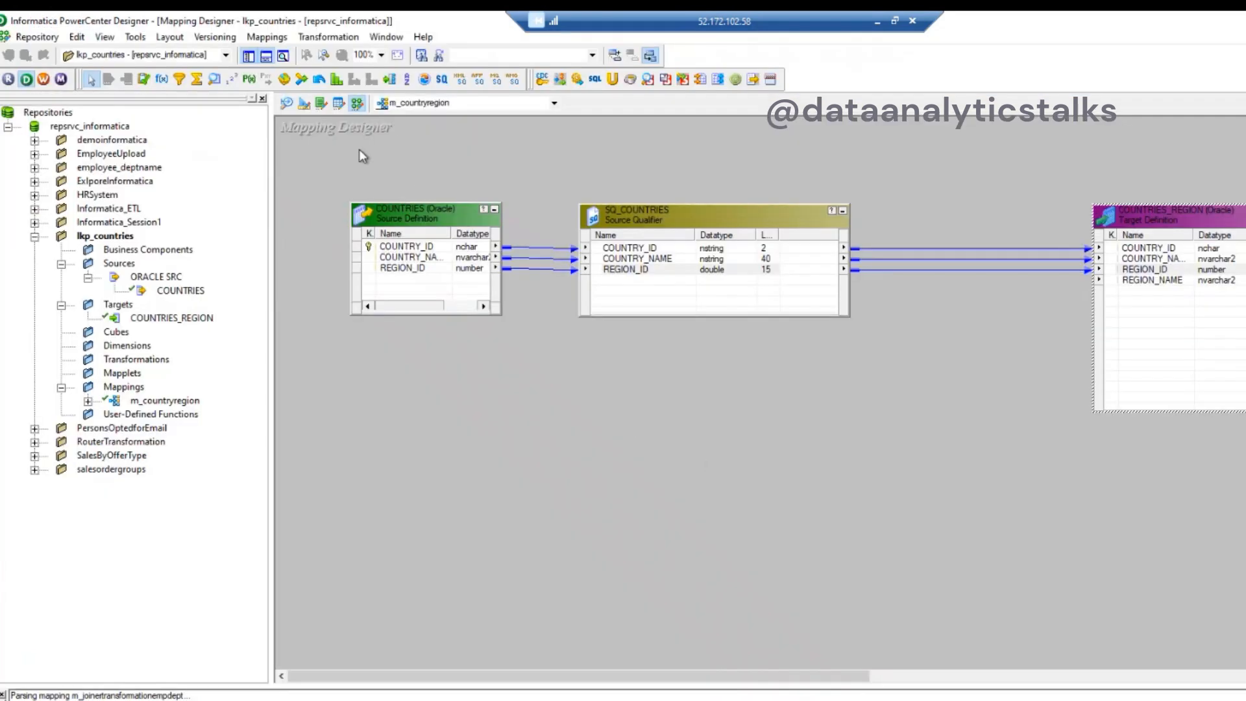
left_click(213, 79)
left_click_drag(858, 396, 1068, 606)
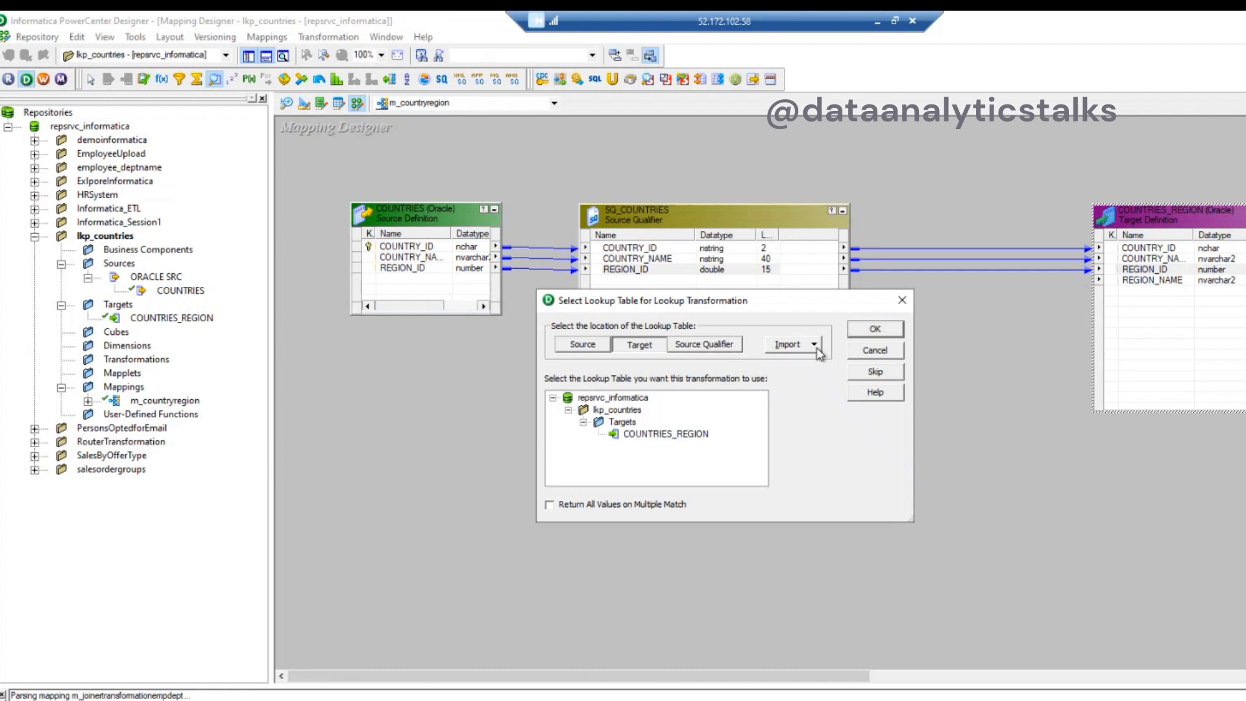
Check the source, target and source qualifier locations for available lookup tables
left_click(575, 347)
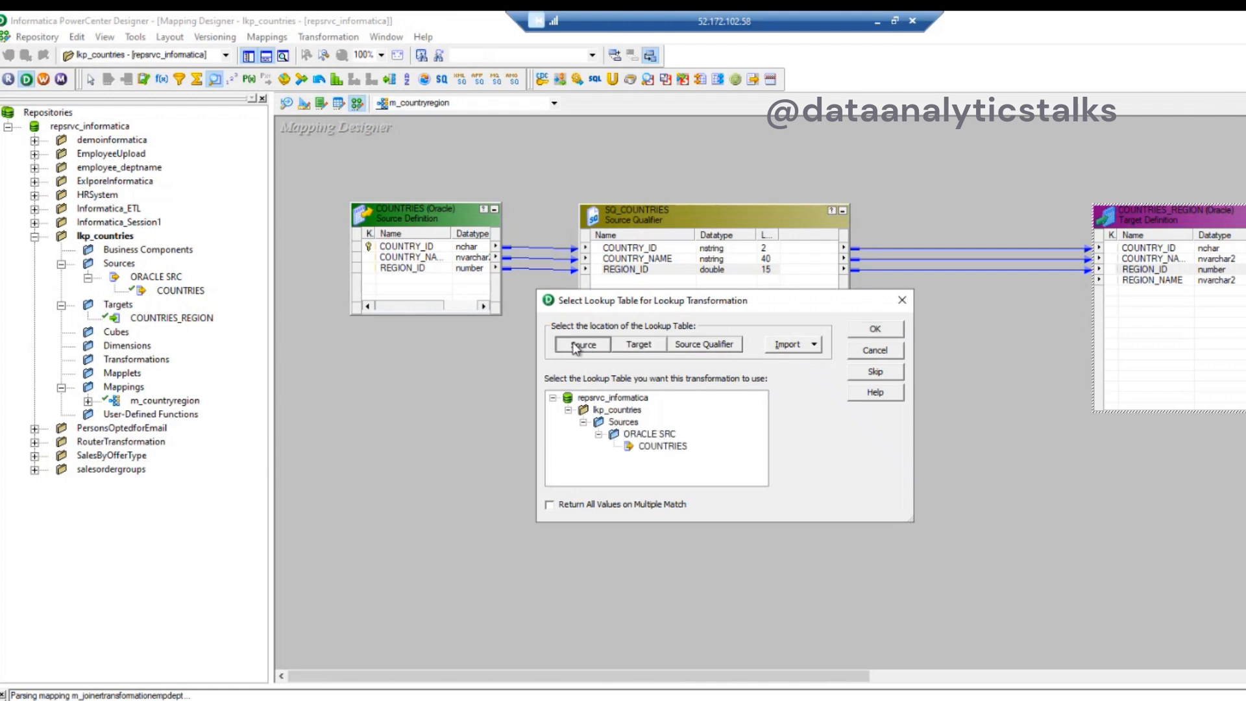
left_click(679, 349)
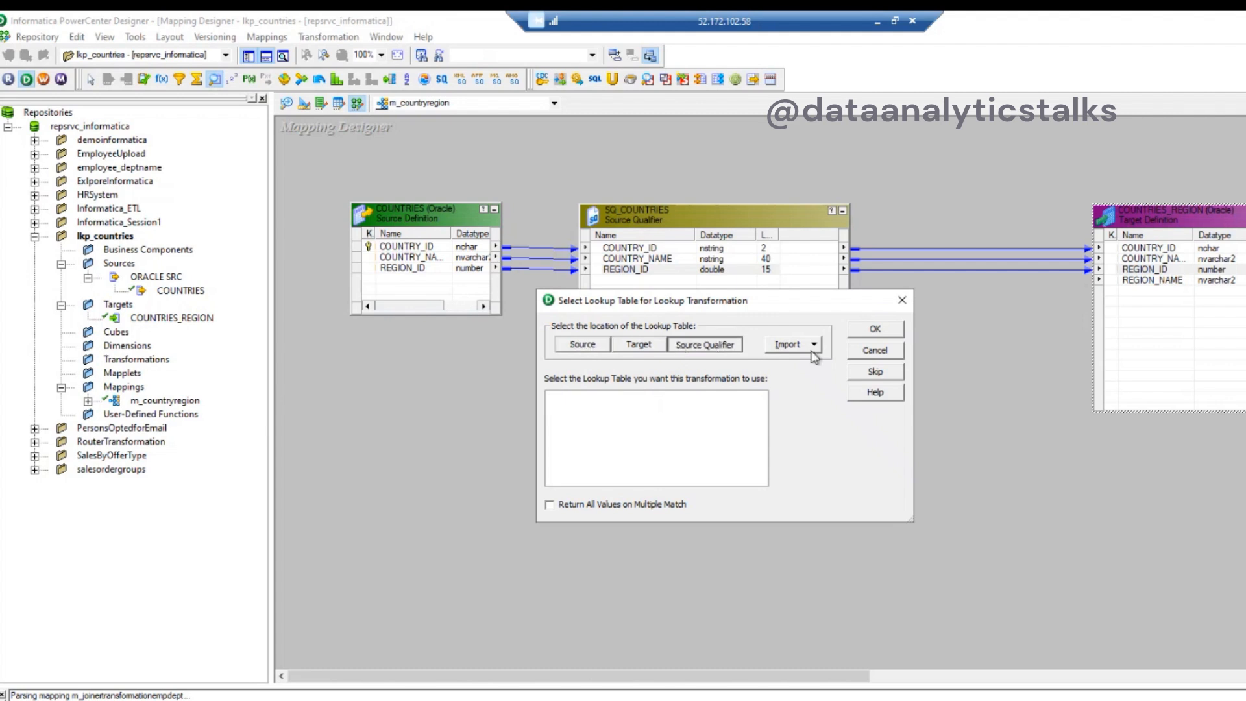
left_click(577, 347)
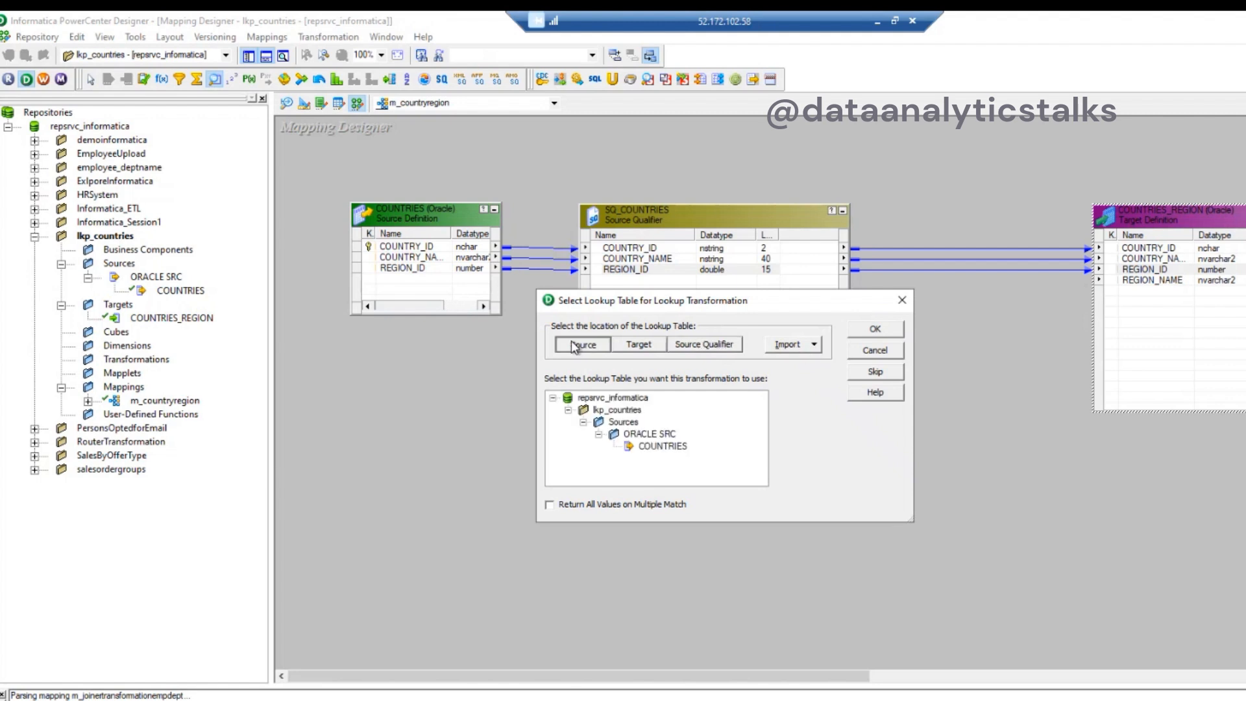
left_click(640, 346)
left_click(658, 434)
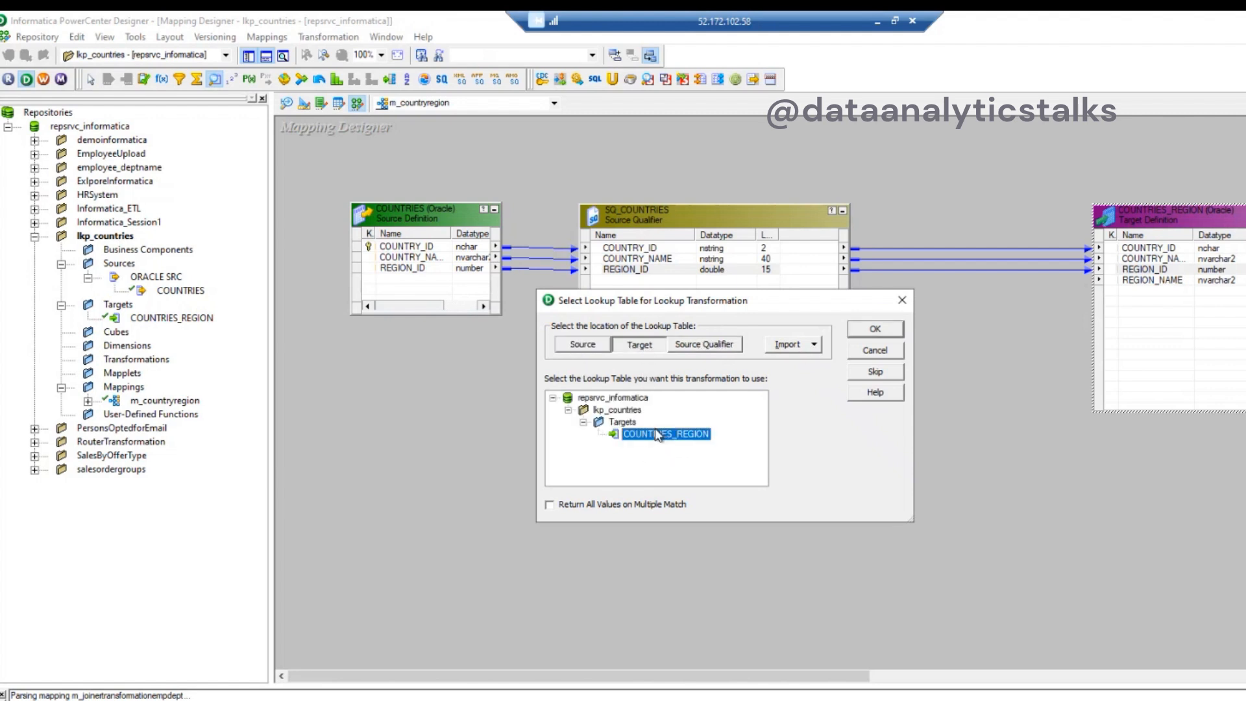
left_click(705, 346)
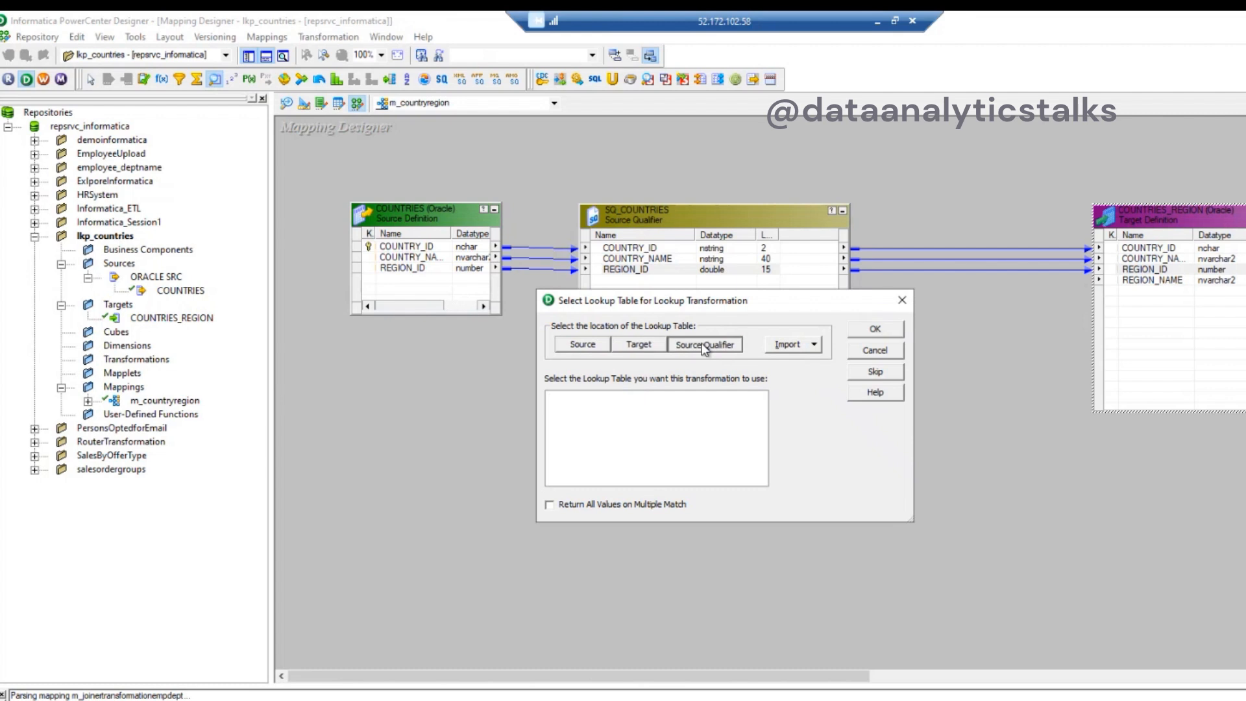
Import the REGIONS relational table from the ORACLE SRC data source as the lookup table for the new Lookup transformation
left_click(812, 348)
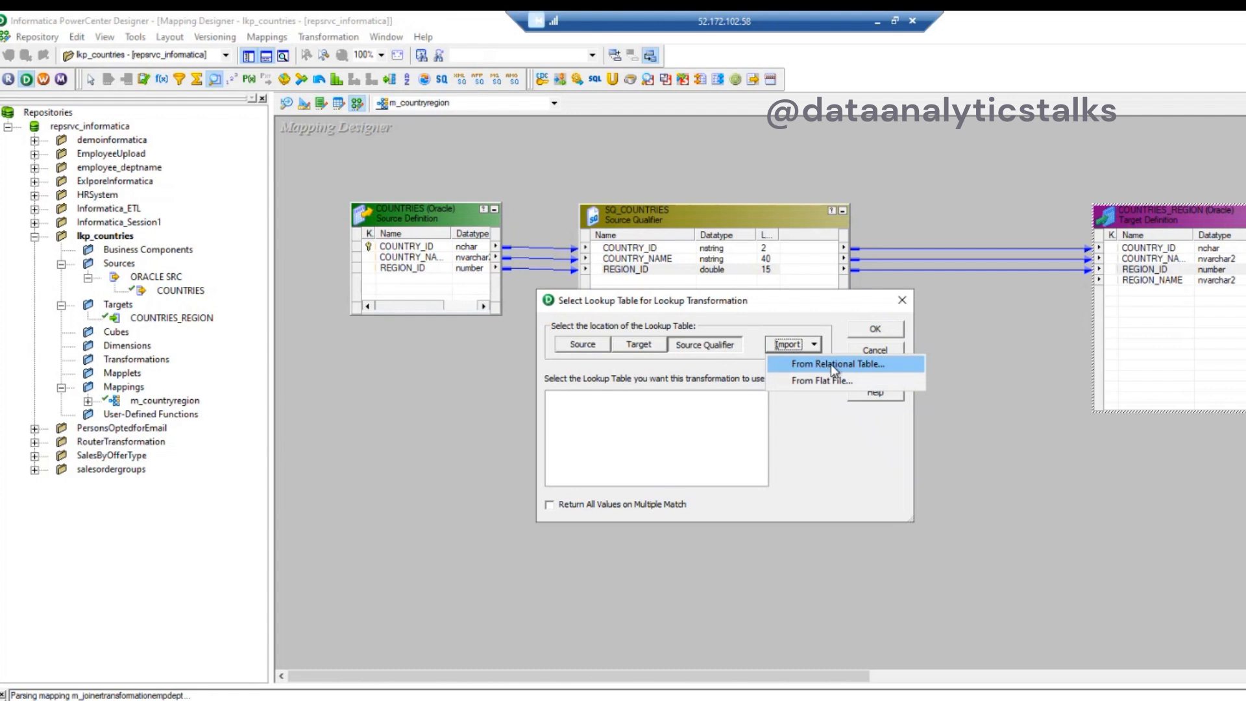
left_click(831, 365)
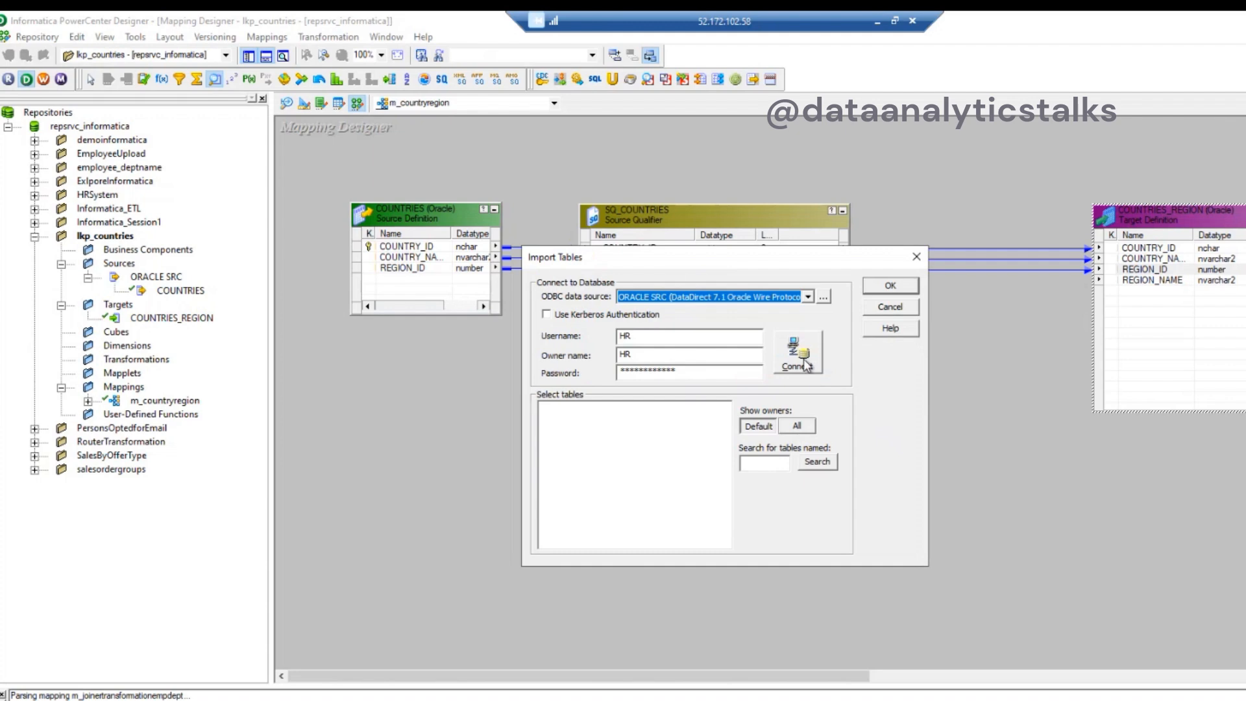
left_click(804, 366)
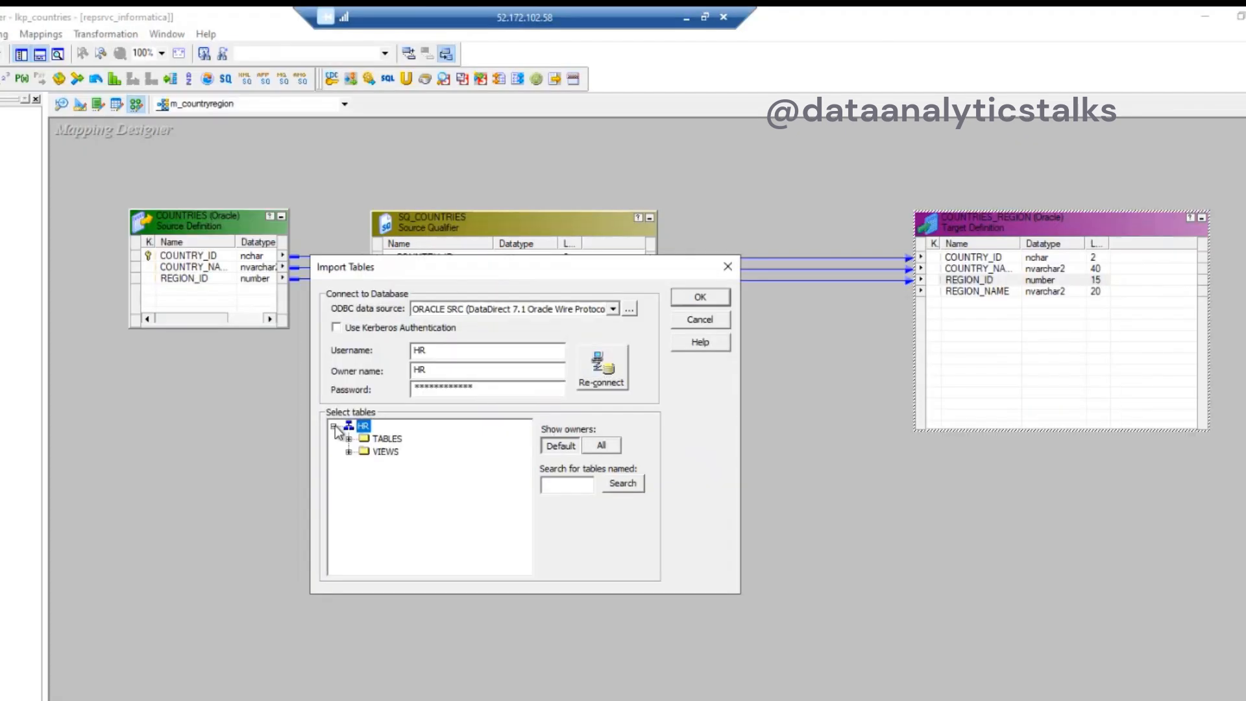
left_click(348, 439)
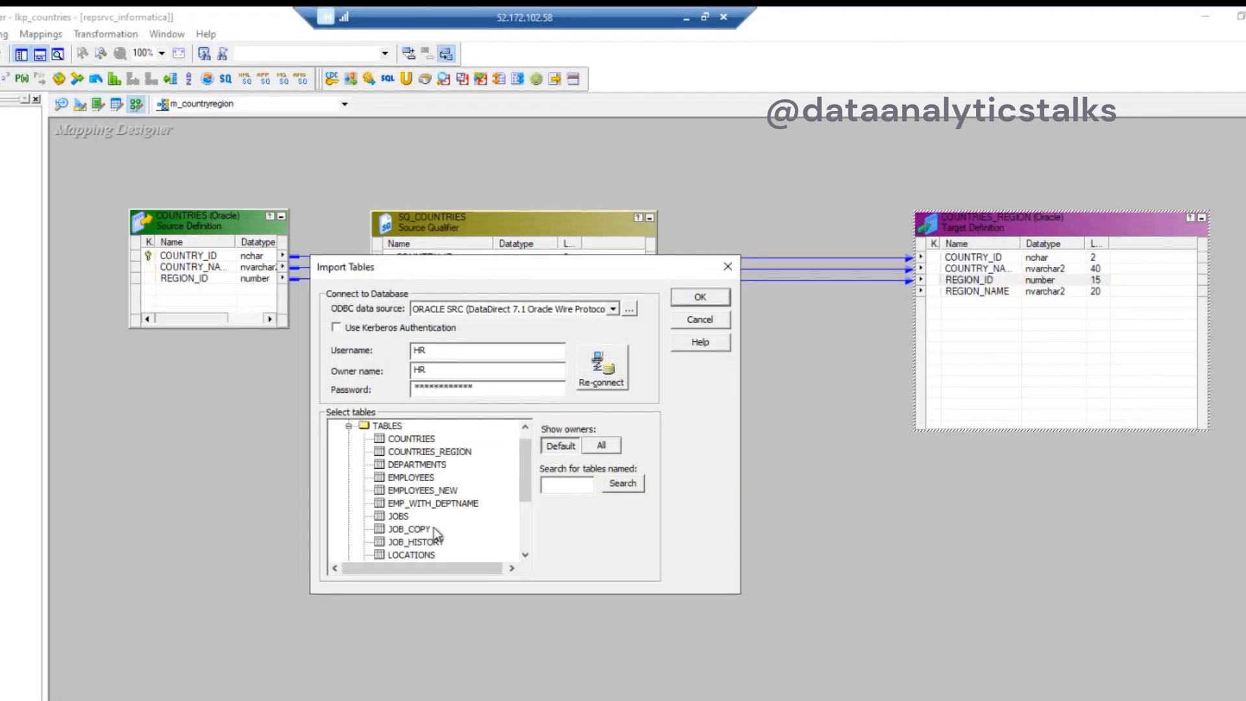
scroll(433, 528, "down", 3)
left_click(416, 491)
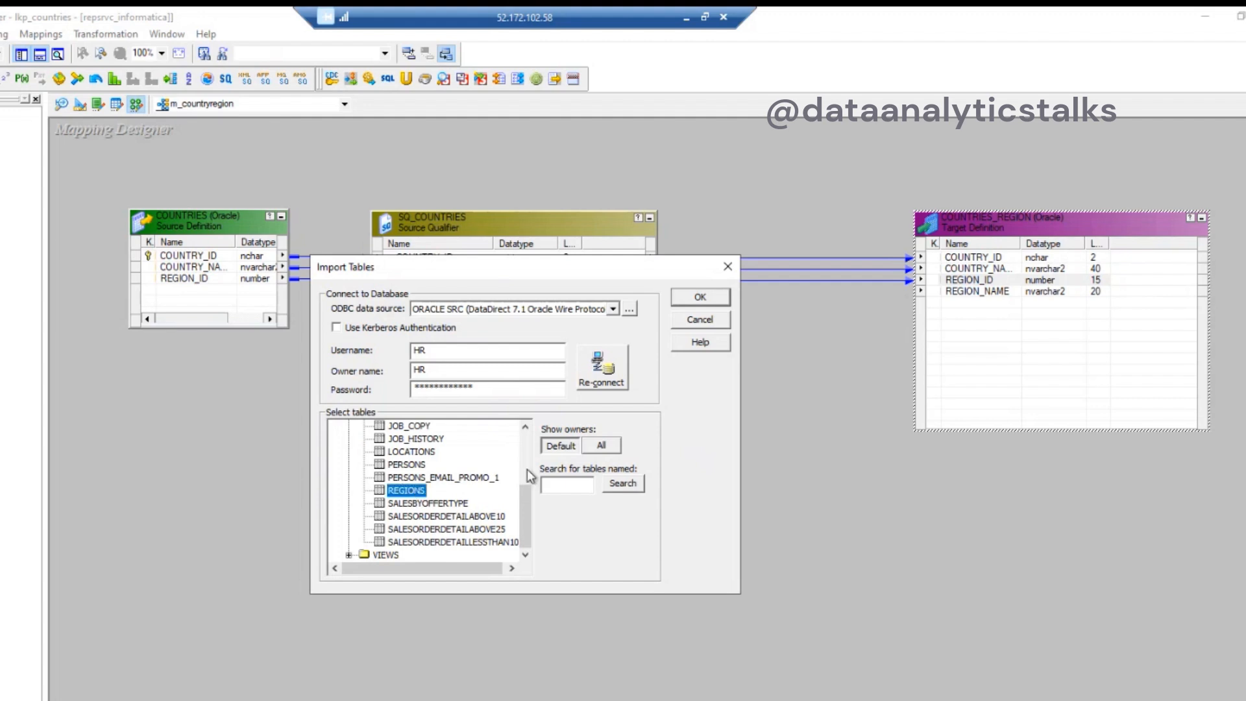
left_click(693, 300)
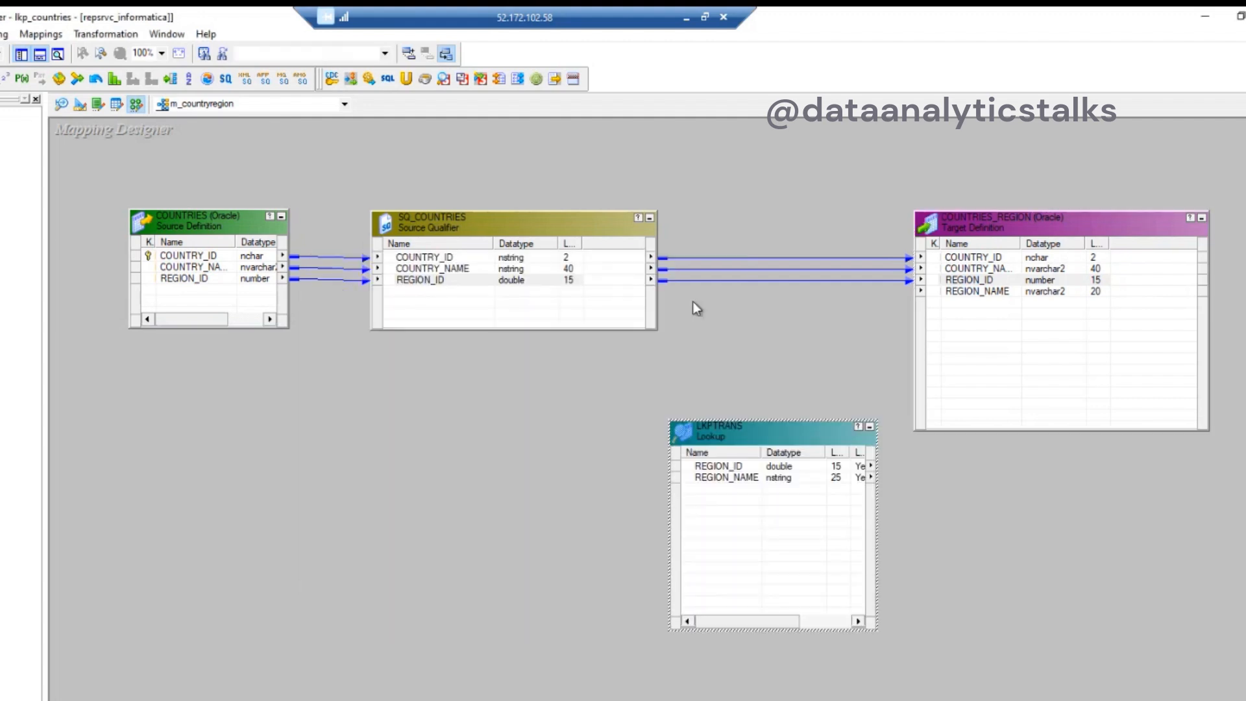
Reposition the Lookup transformation and the COUNTRIES_REGION target so the lookup sits below the links between source qualifier and target
left_click_drag(770, 428, 811, 457)
left_click_drag(1014, 221, 1094, 200)
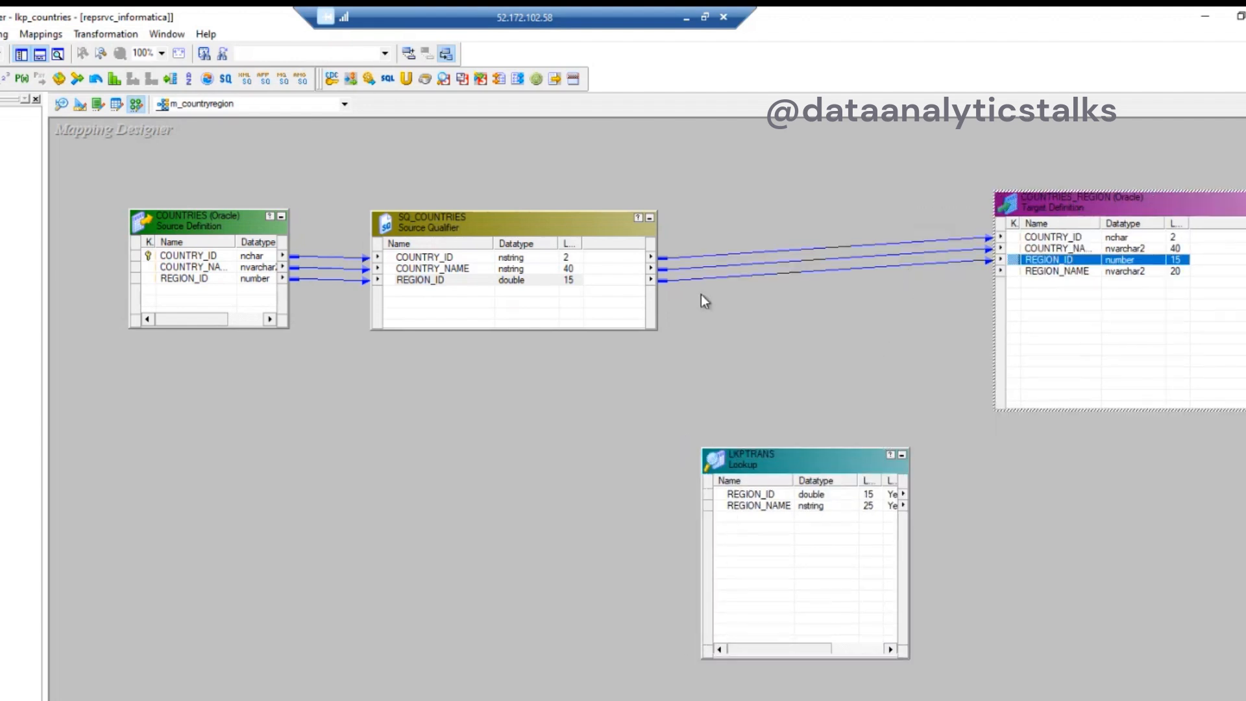
left_click_drag(749, 458, 778, 387)
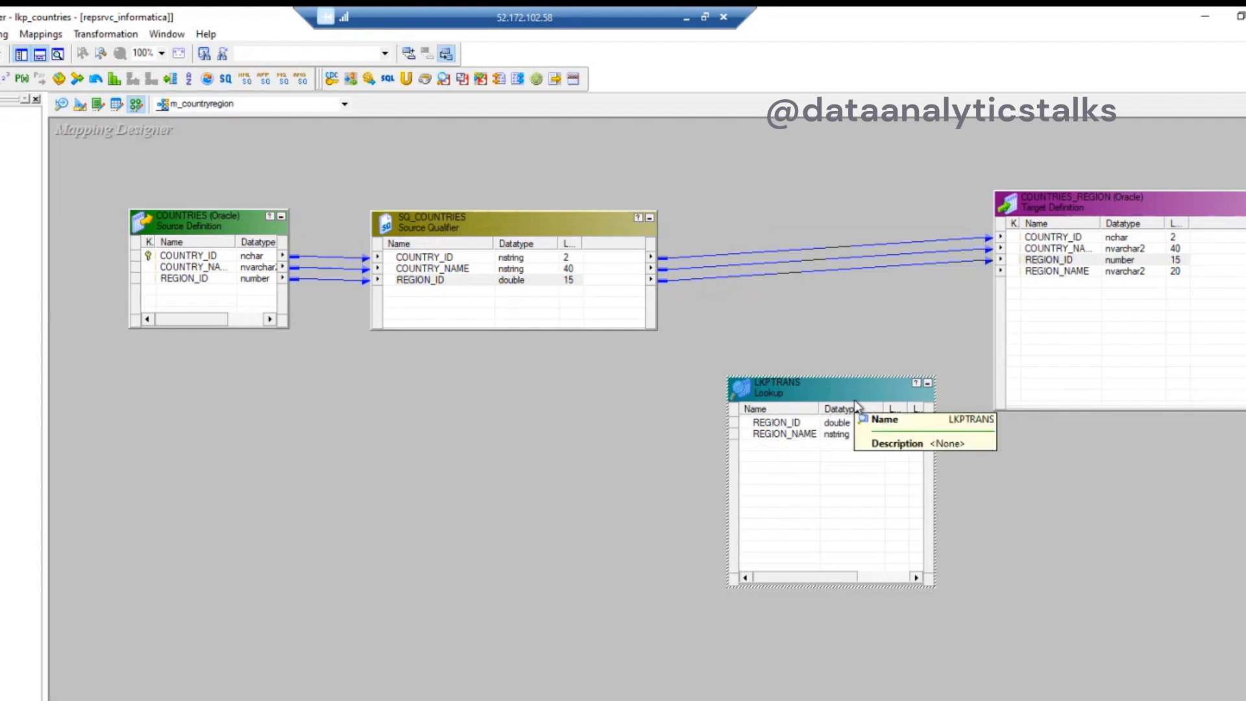
Bring REGION_ID from SQ_COUNTRIES into the Lookup transformation as a new linked input port, and compare it with the lookup's own REGION_ID
left_click(443, 279)
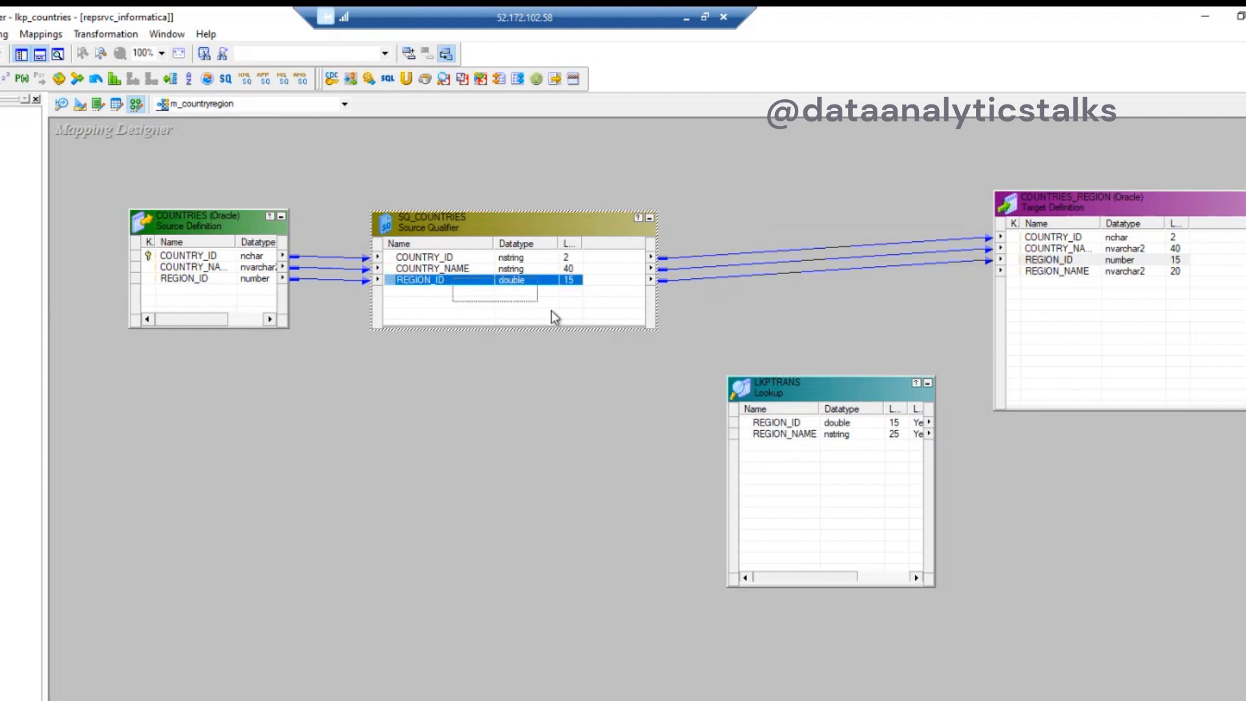
left_click_drag(538, 278, 768, 459)
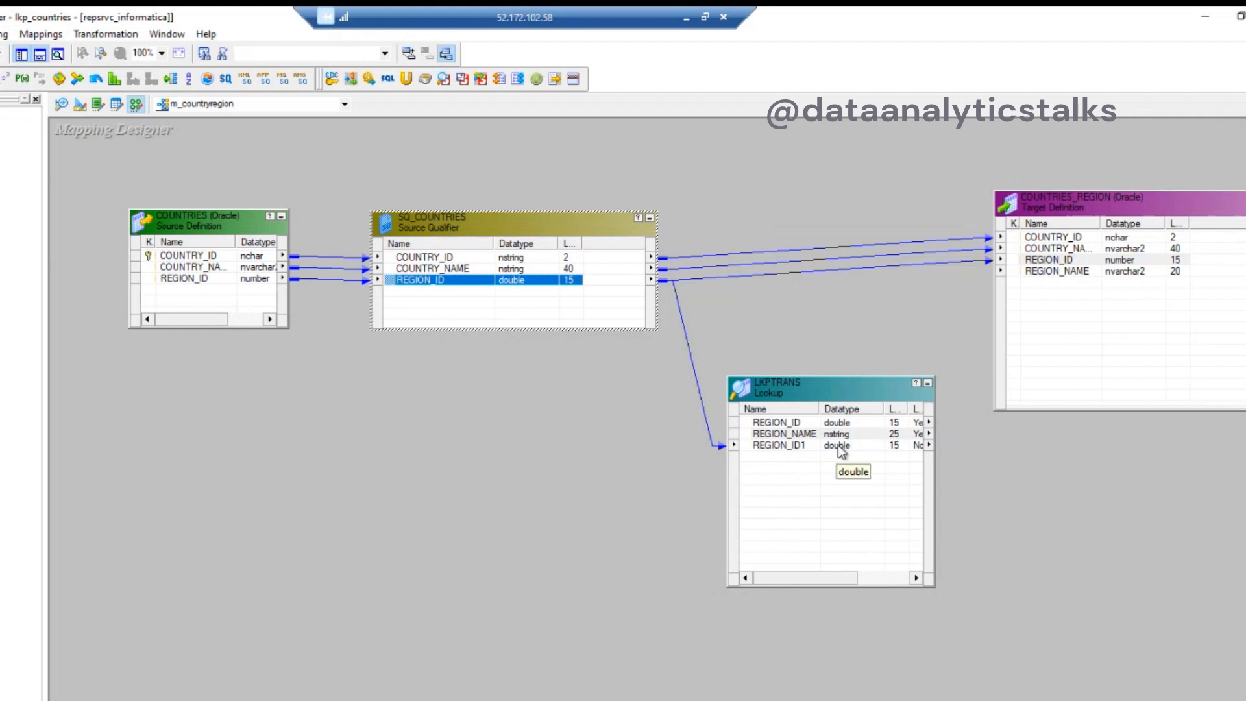
left_click(789, 425)
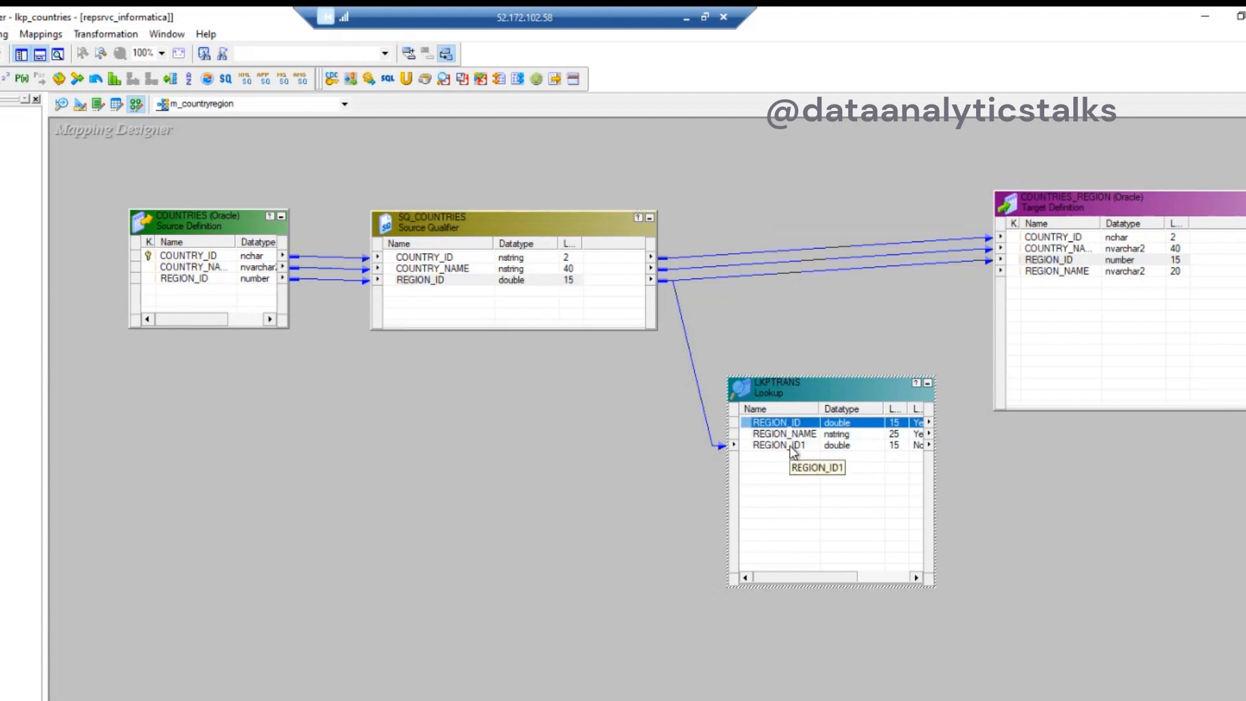
left_click(792, 448)
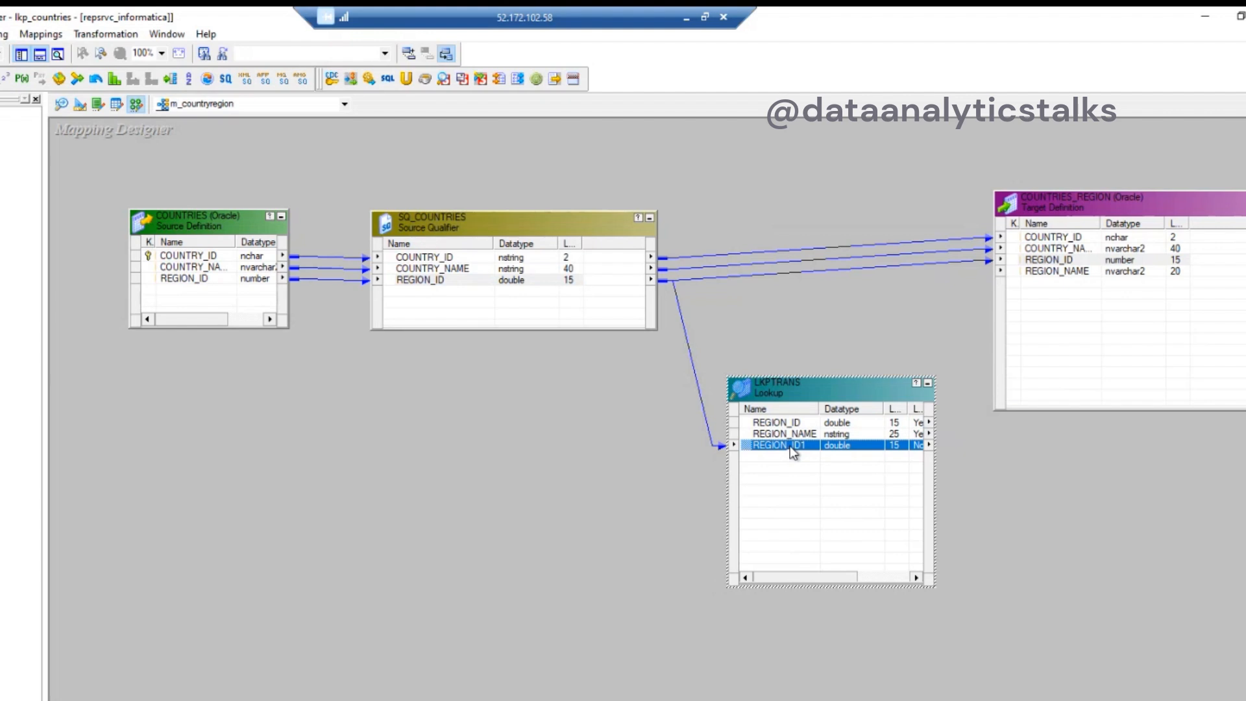
Turn off the output option of the LKPTRANS port REGION_ID1 and review the lookup's table name and other properties
double_click(807, 388)
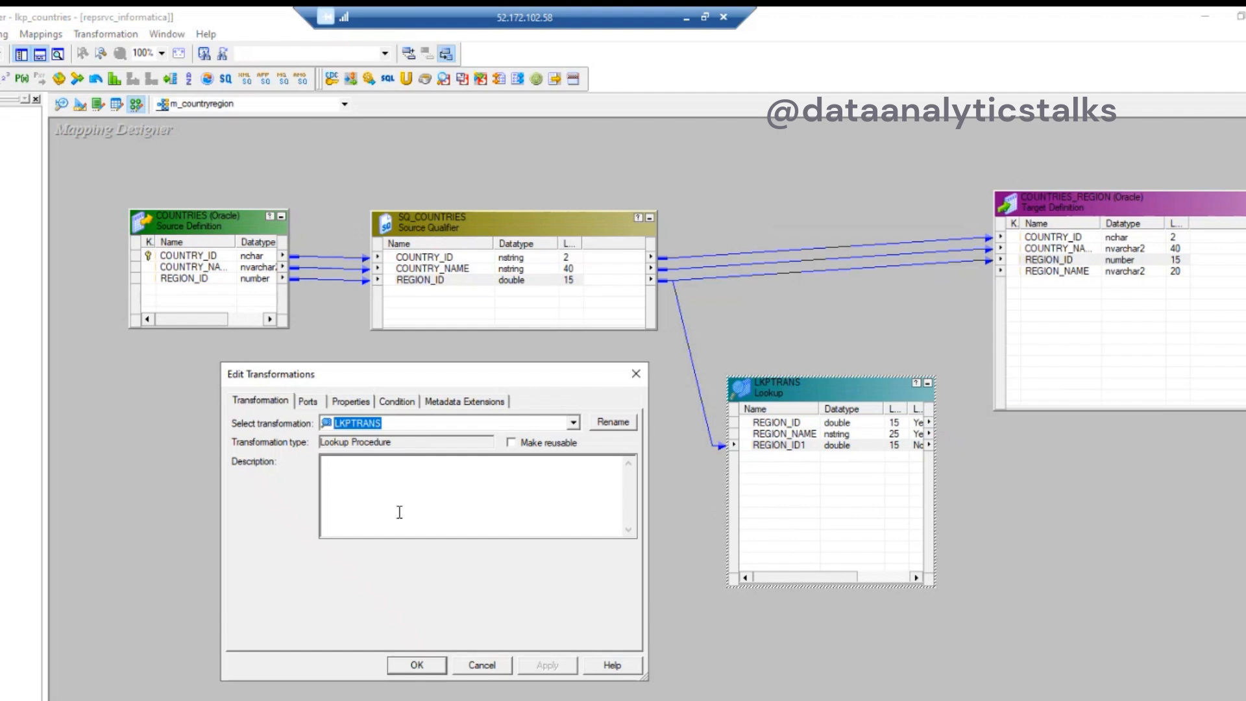
left_click(309, 401)
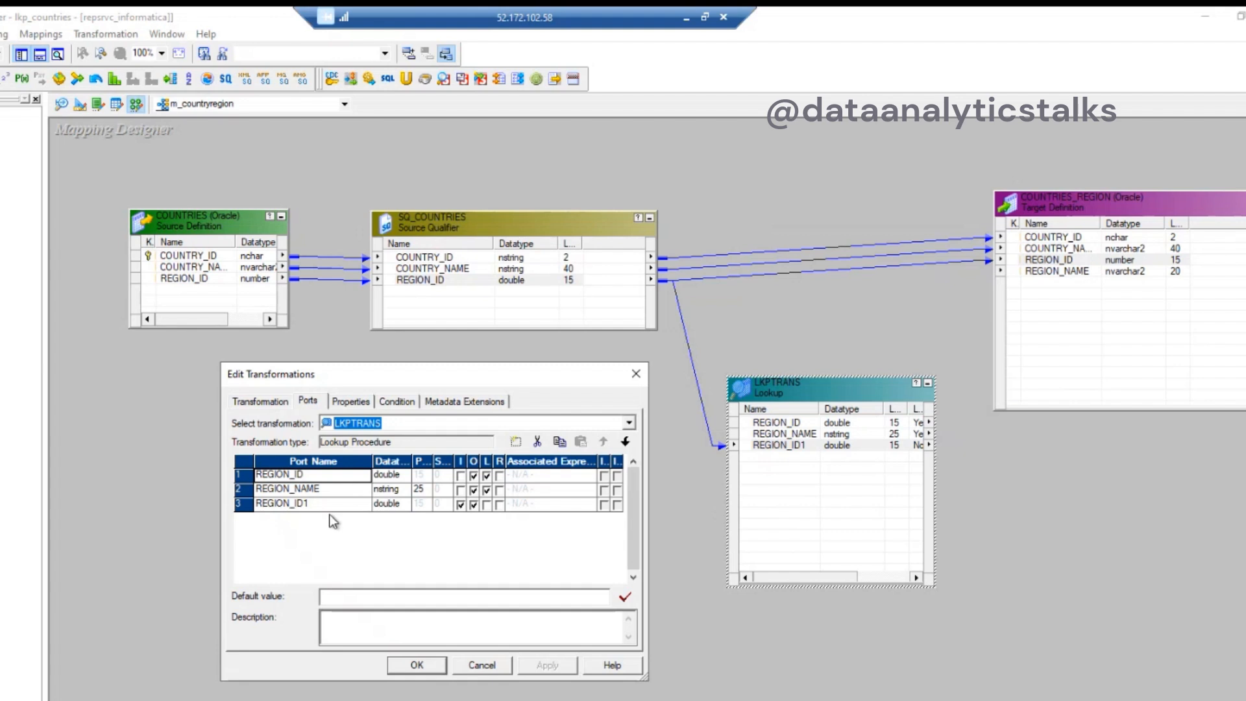
left_click(473, 505)
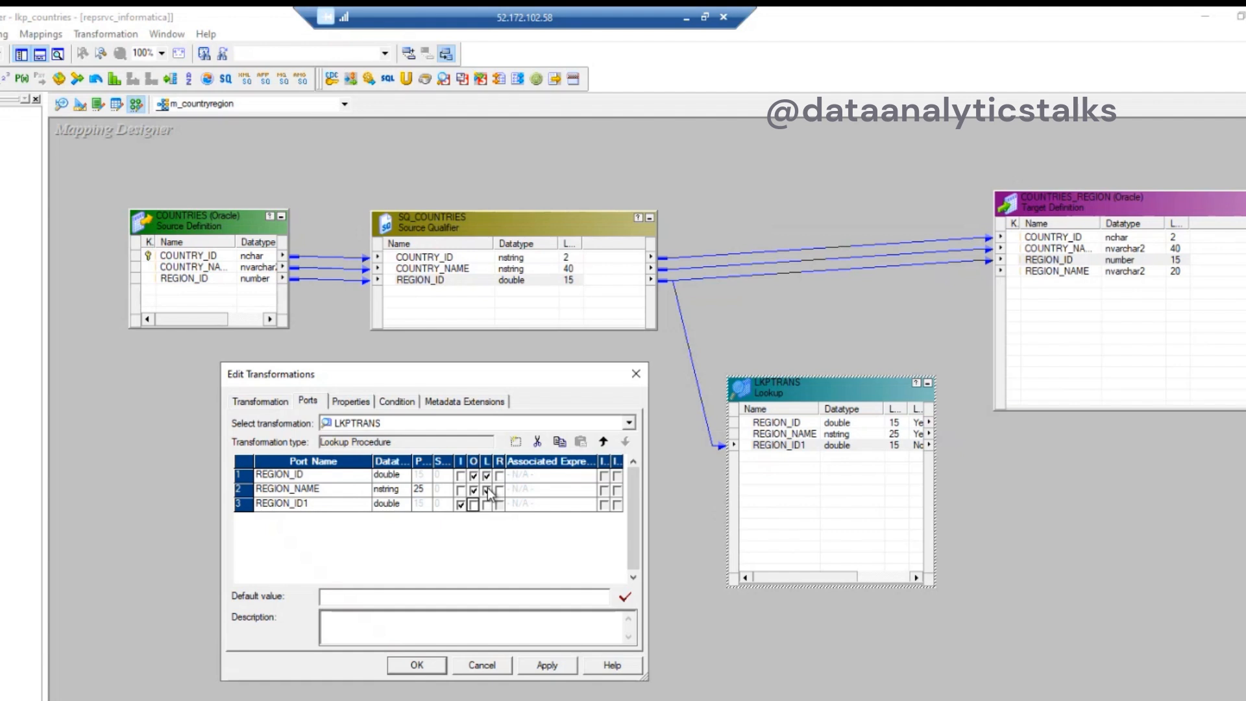
left_click(350, 402)
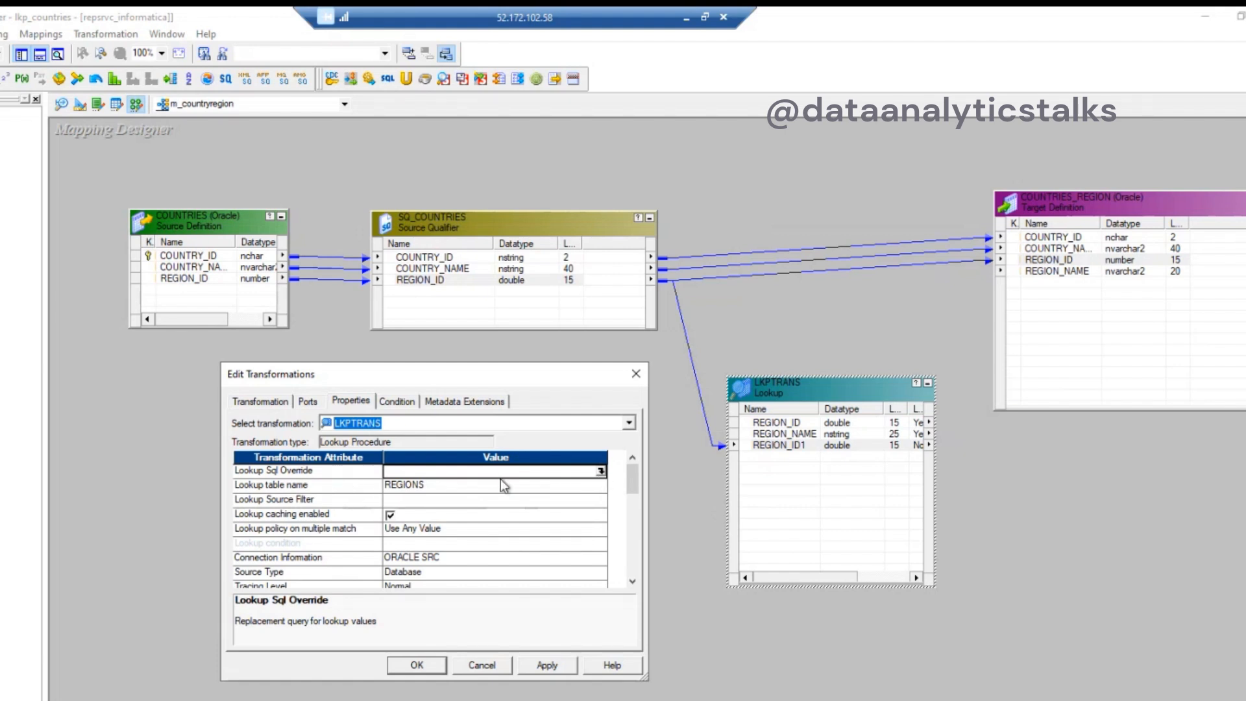
left_click(425, 489)
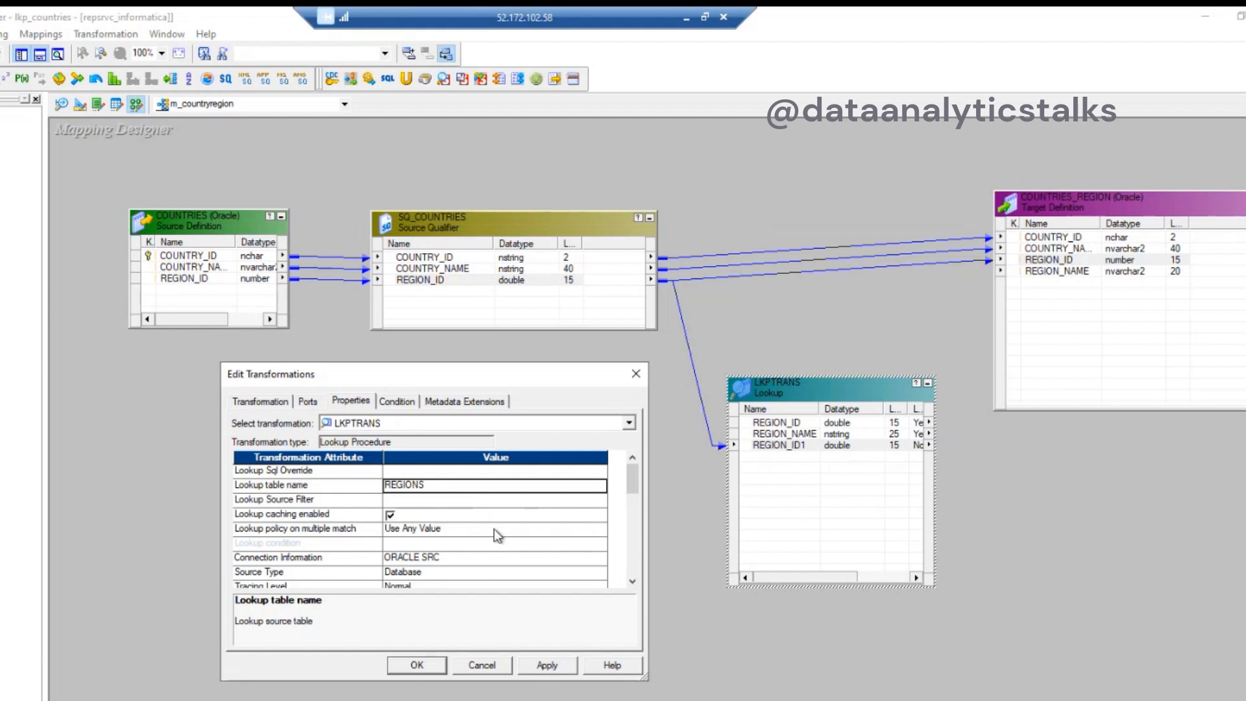
left_click_drag(634, 481, 519, 494)
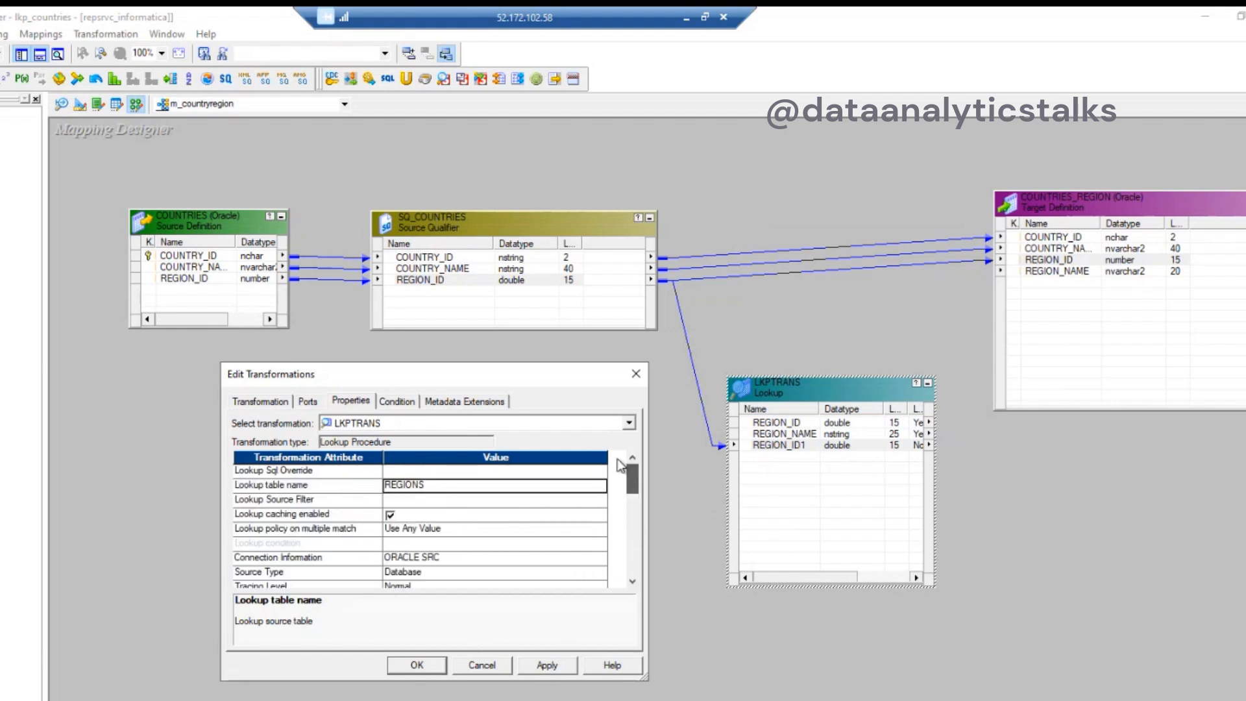
Add the lookup condition REGION_ID = REGION_ID1 to LKPTRANS and save the transformation's settings
left_click(397, 401)
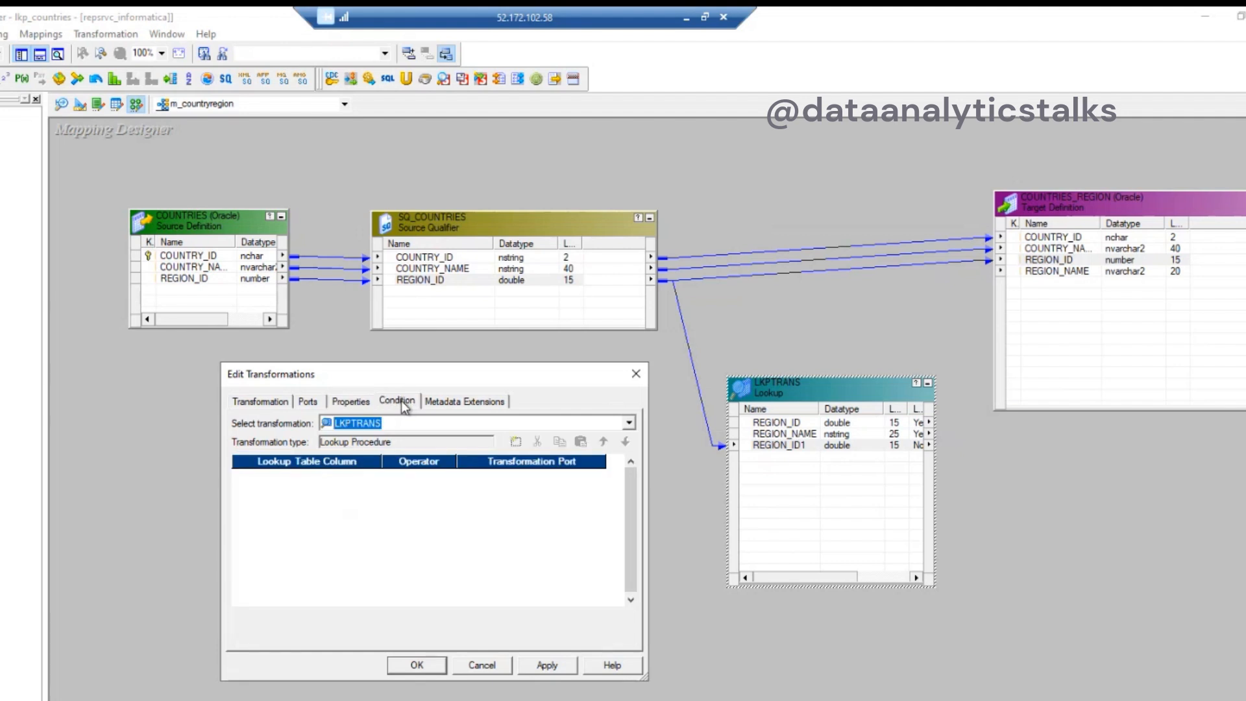
left_click(514, 443)
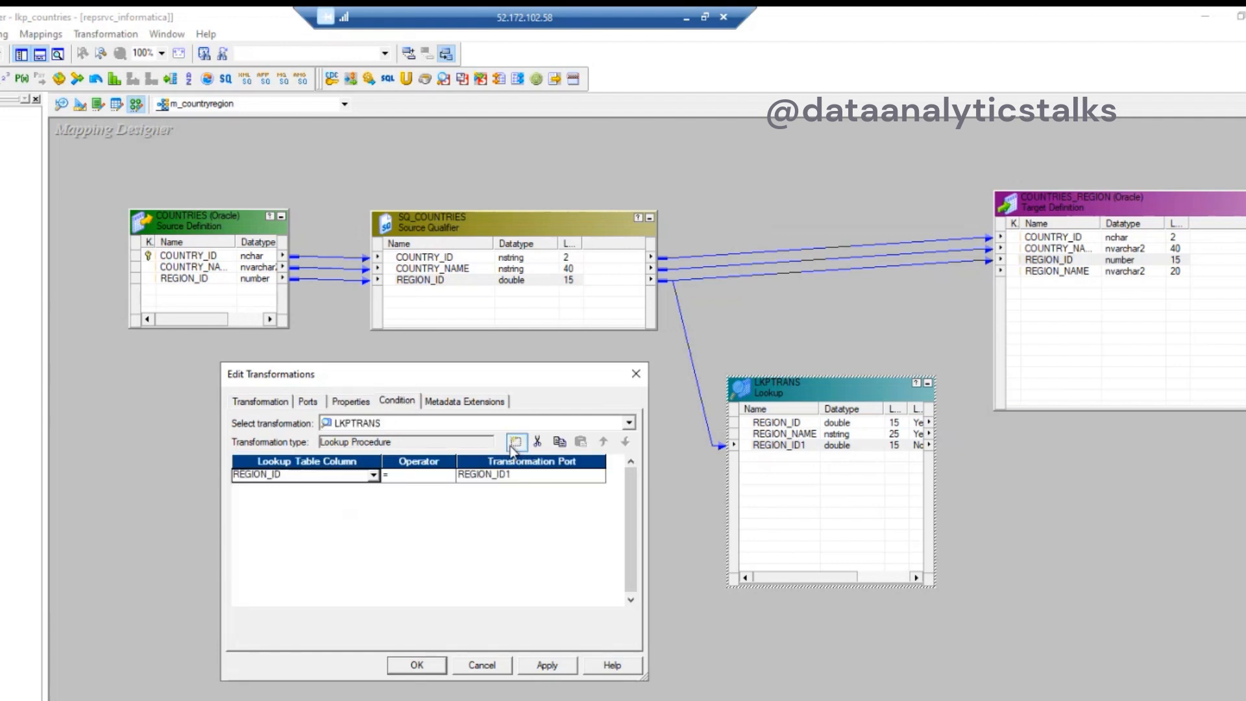
left_click(373, 476)
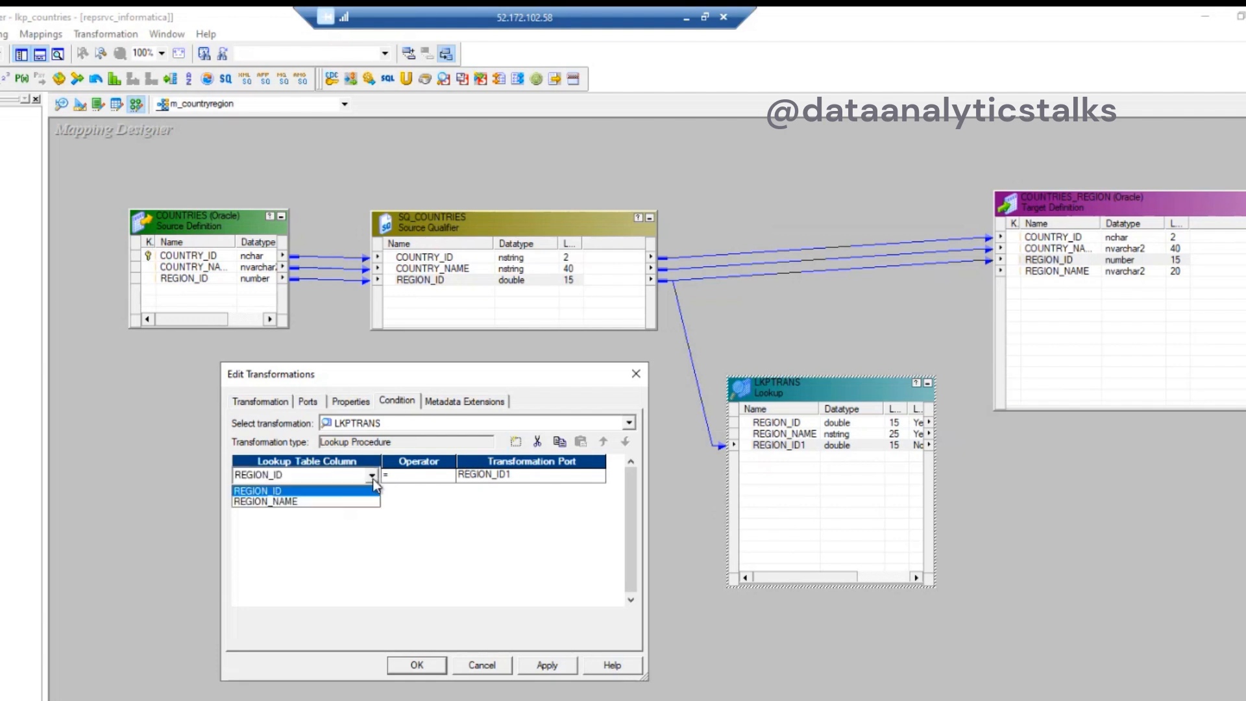
left_click(289, 492)
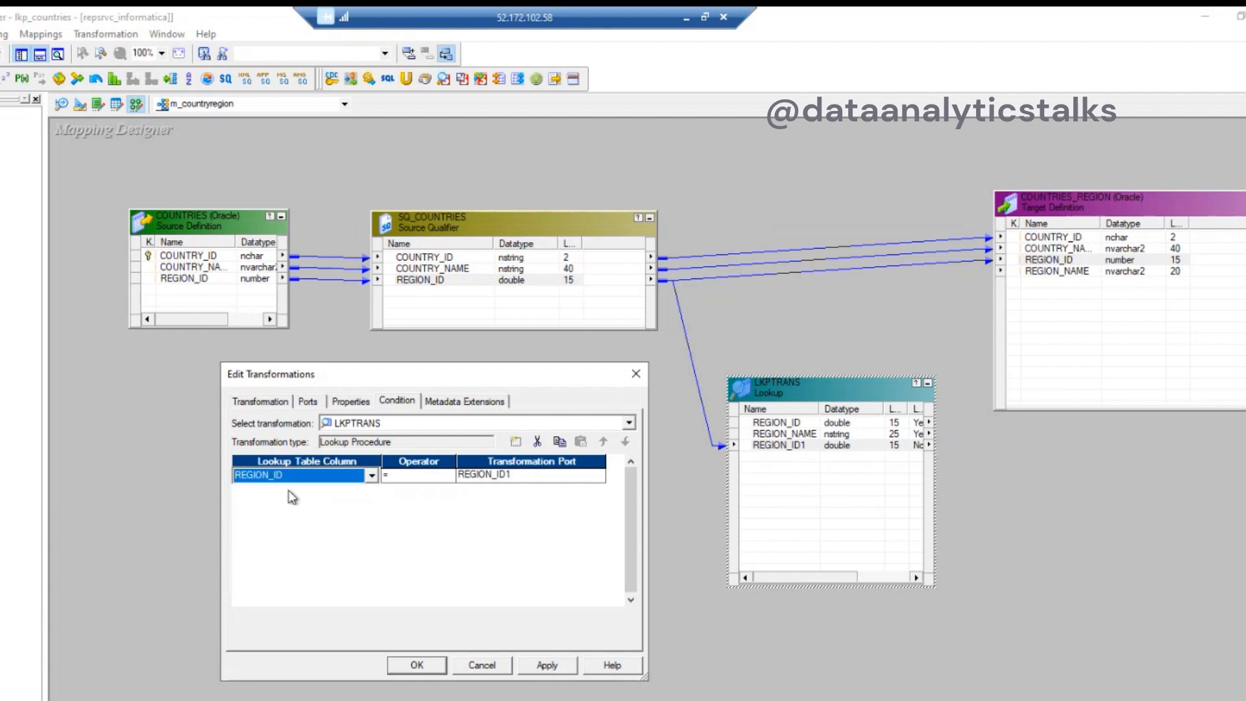
left_click(532, 474)
left_click(594, 475)
left_click(505, 492)
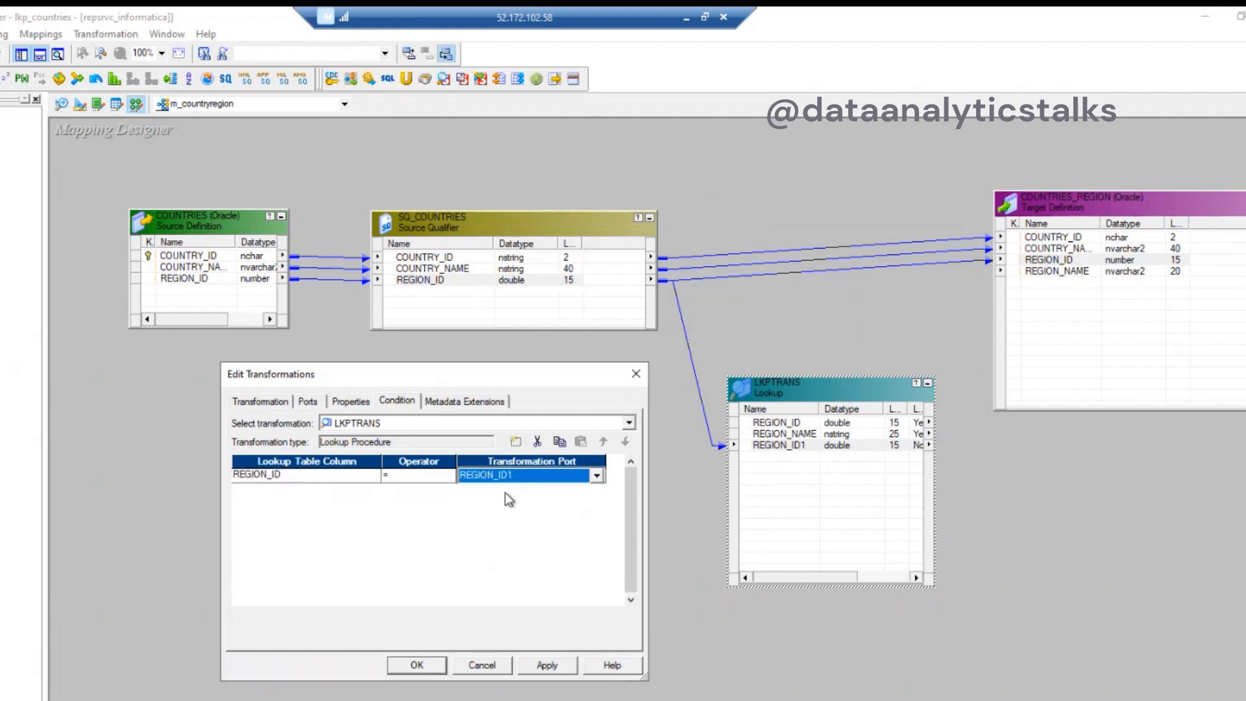
left_click(422, 476)
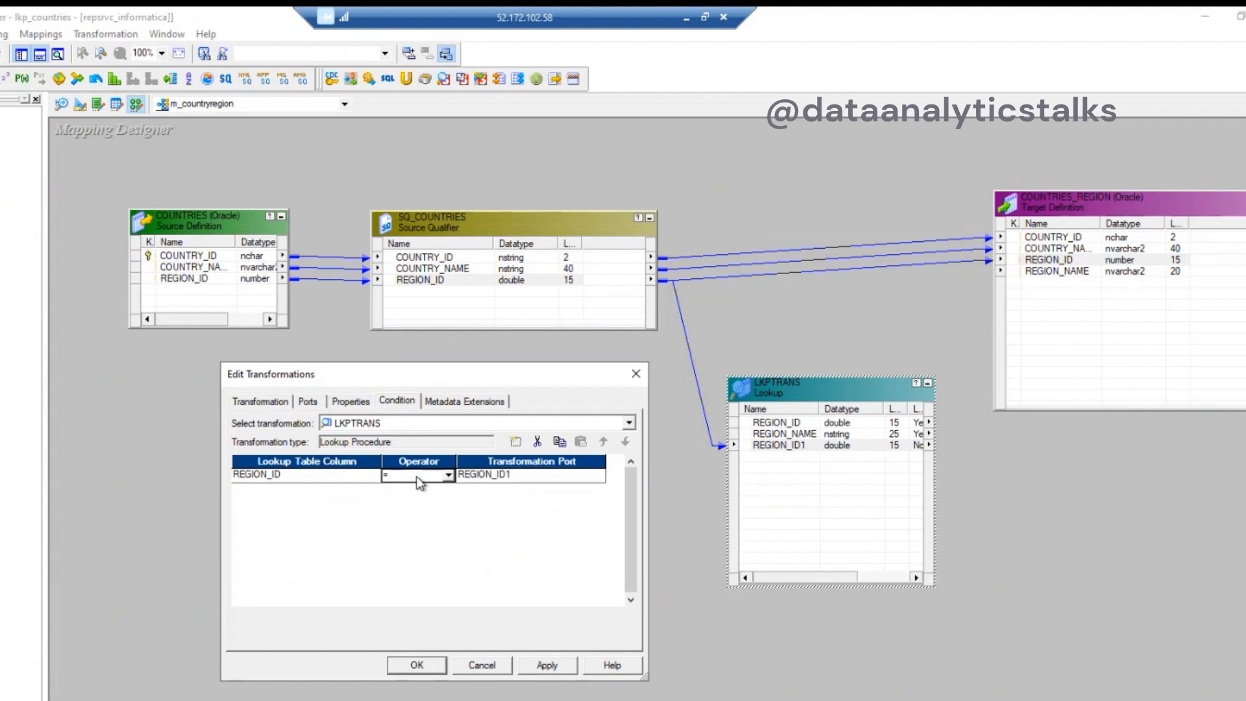
left_click(446, 476)
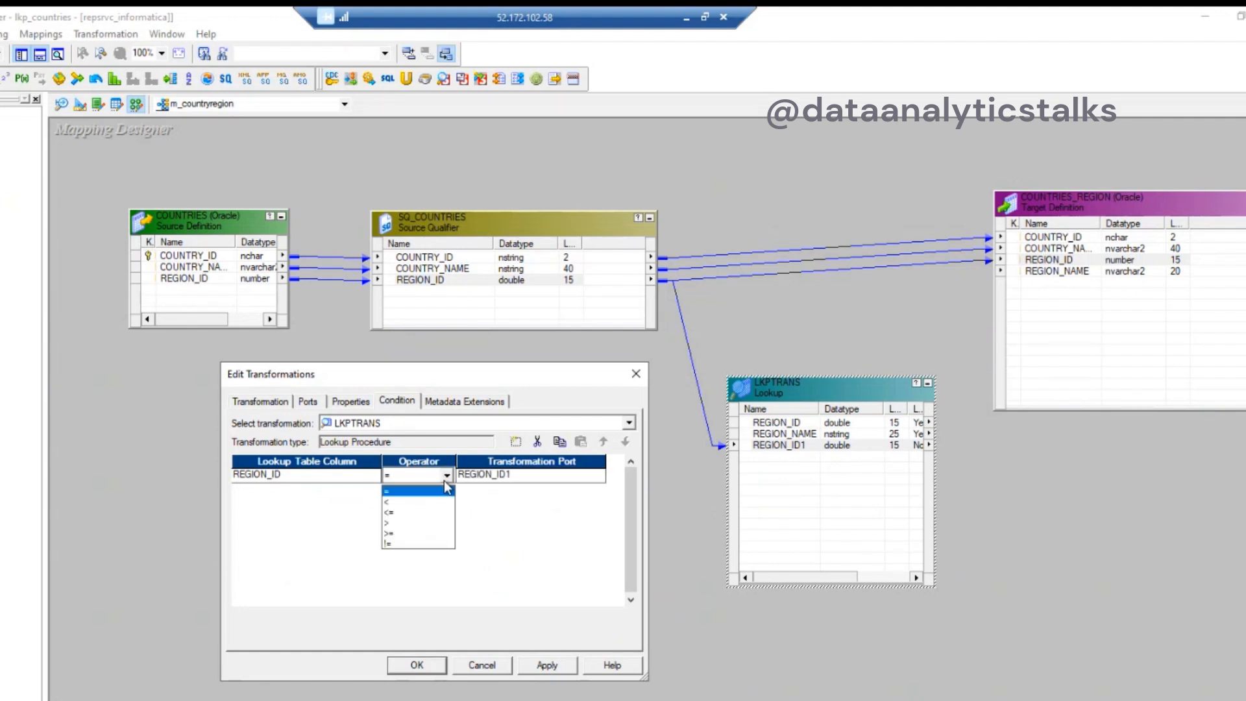
left_click(422, 493)
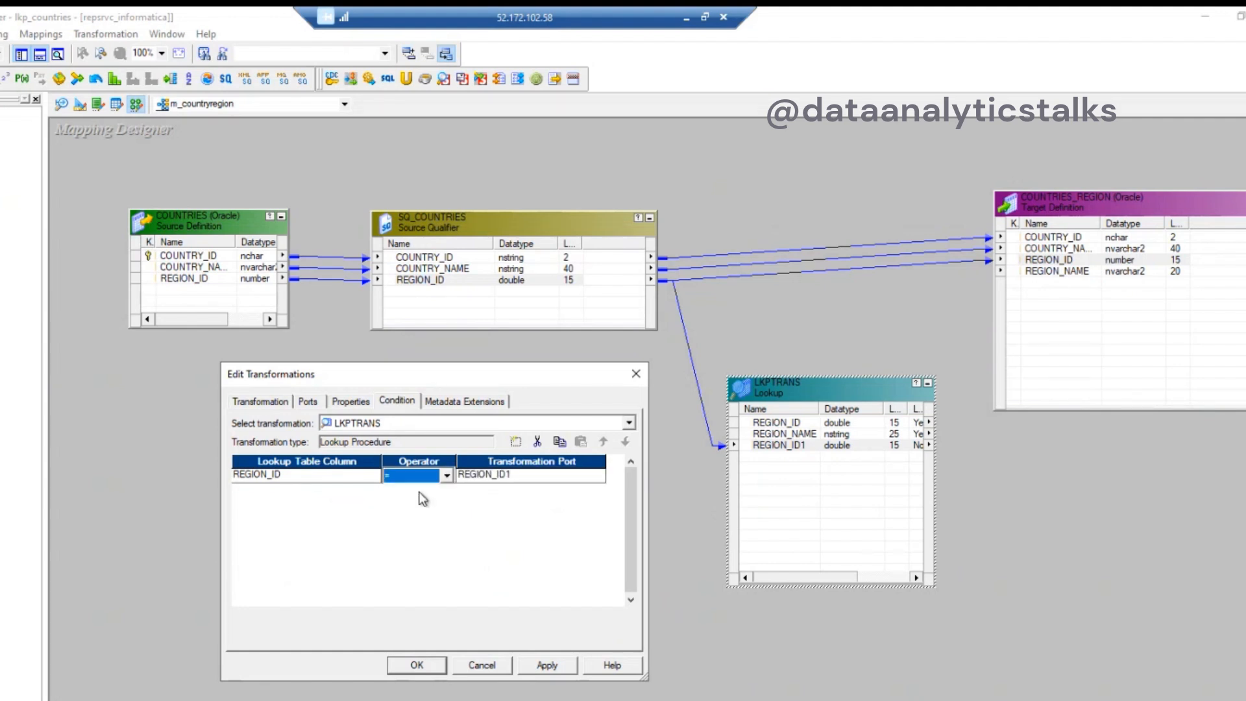
left_click(548, 671)
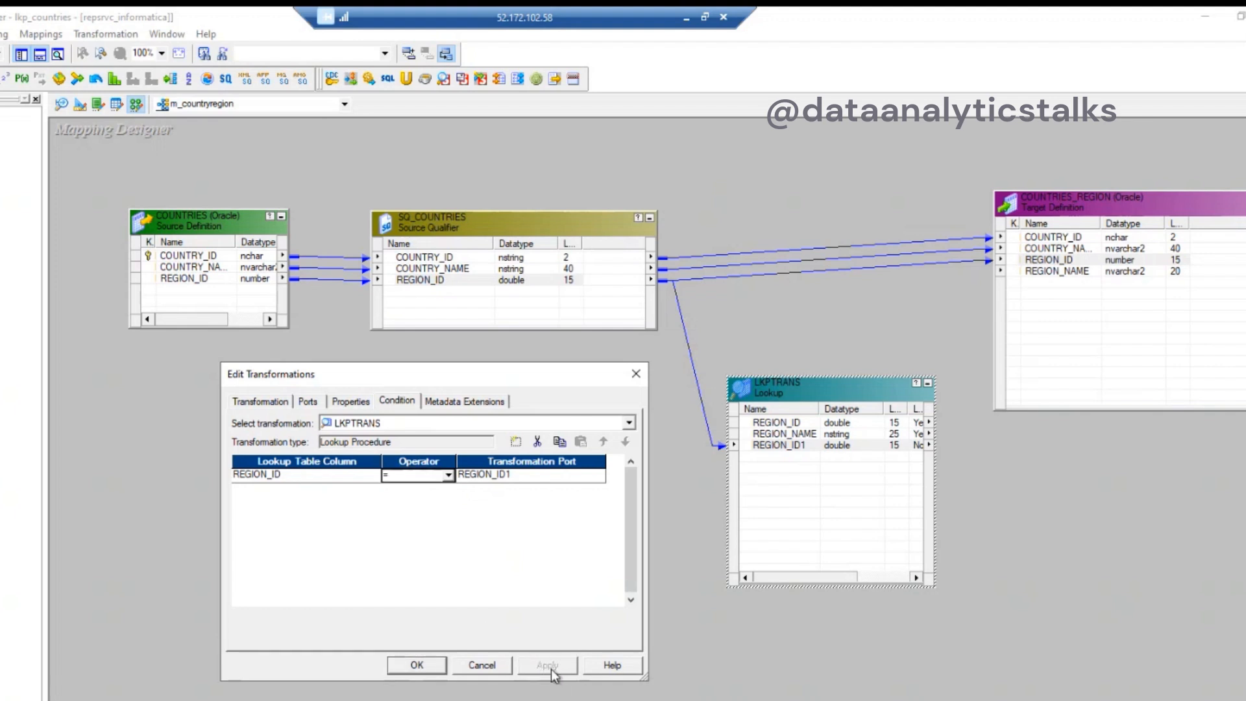
left_click(416, 665)
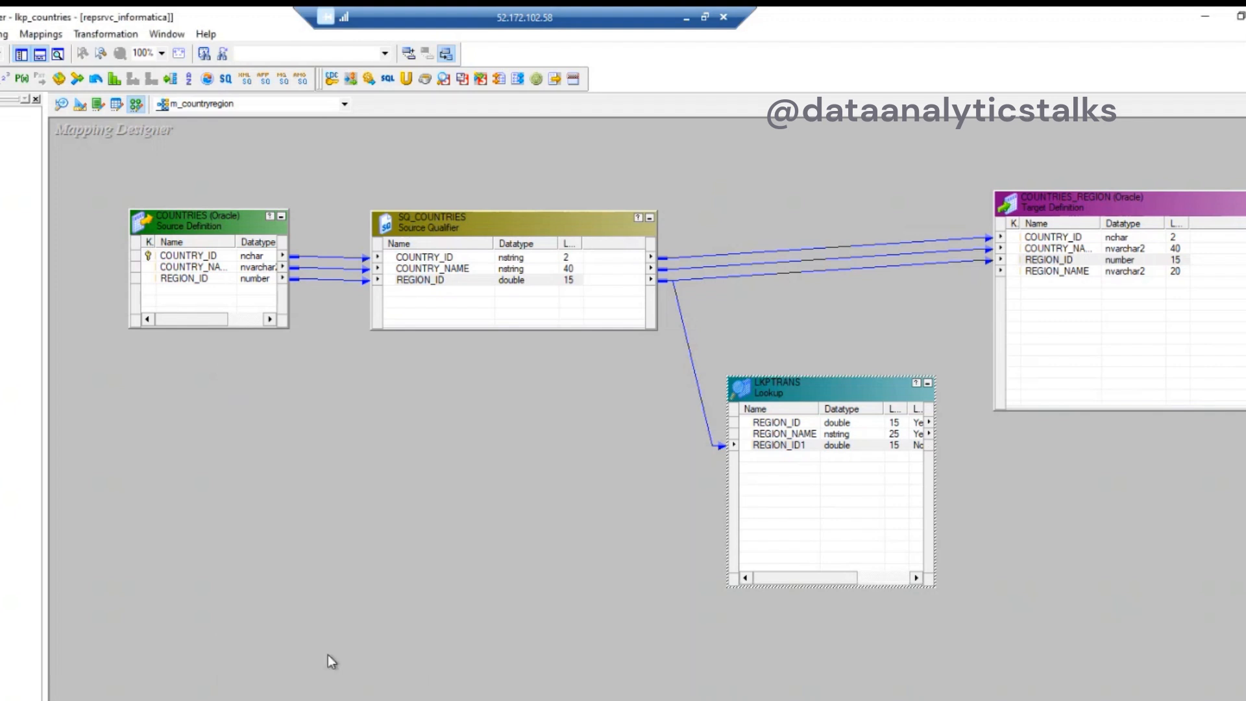
Shift LKPTRANS away from the target and link its REGION_NAME port to REGION_NAME in COUNTRIES_REGION
scroll(647, 409, "right", 5)
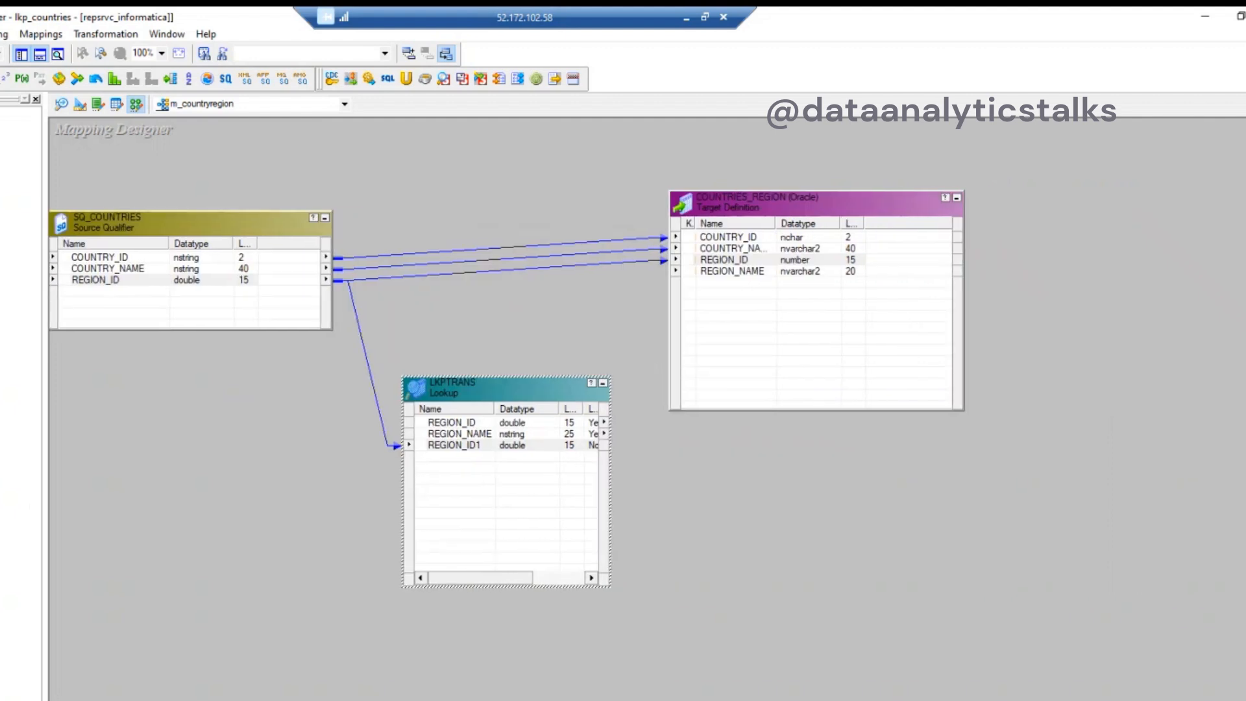
left_click(576, 448)
left_click_drag(544, 390, 508, 384)
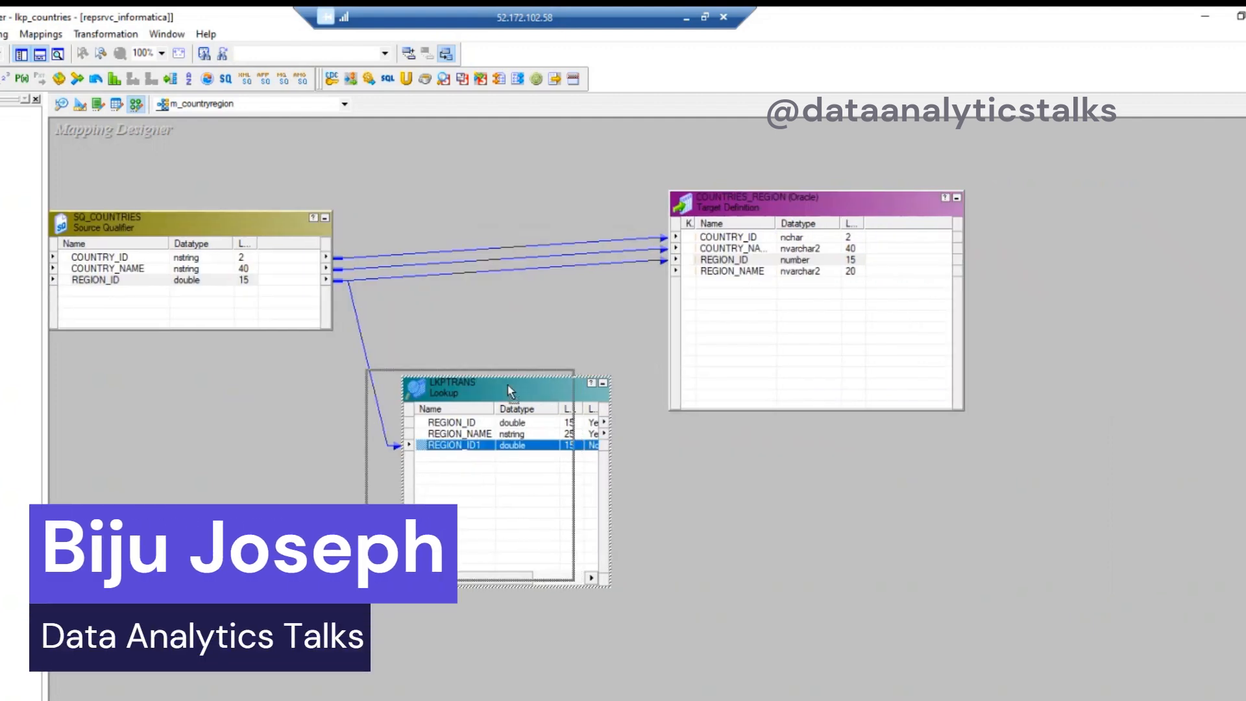
left_click(455, 427)
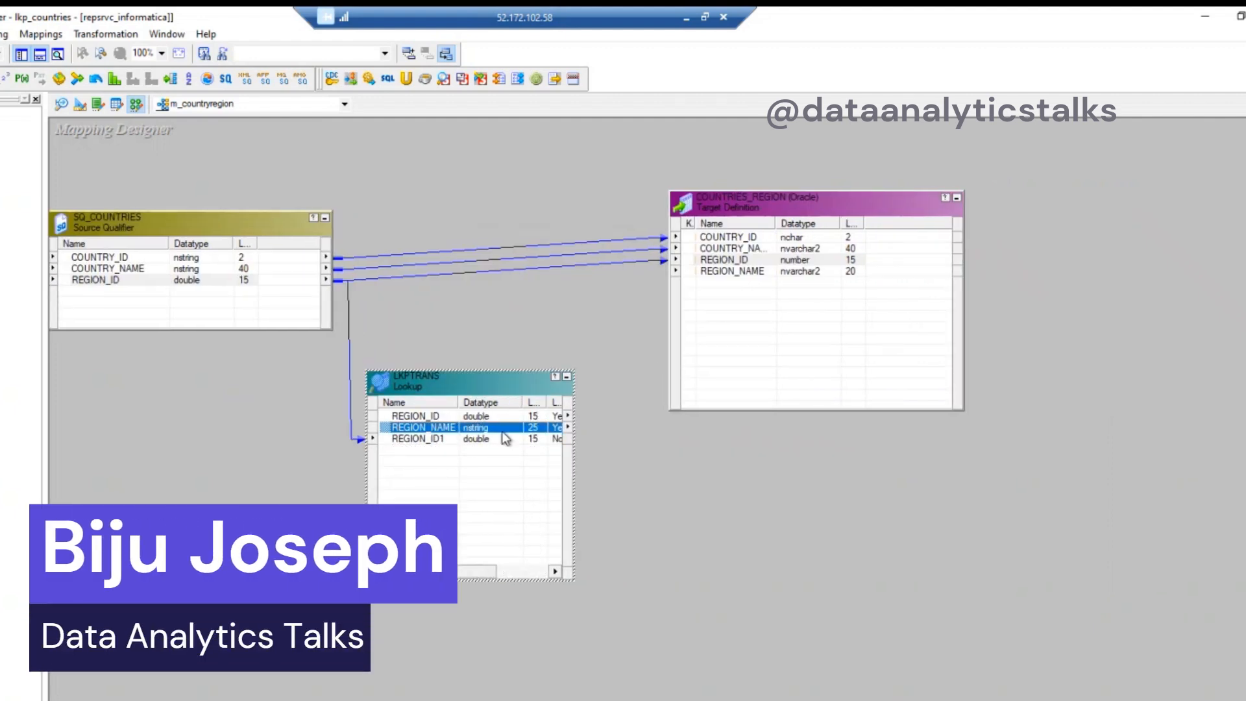
left_click_drag(535, 433, 721, 273)
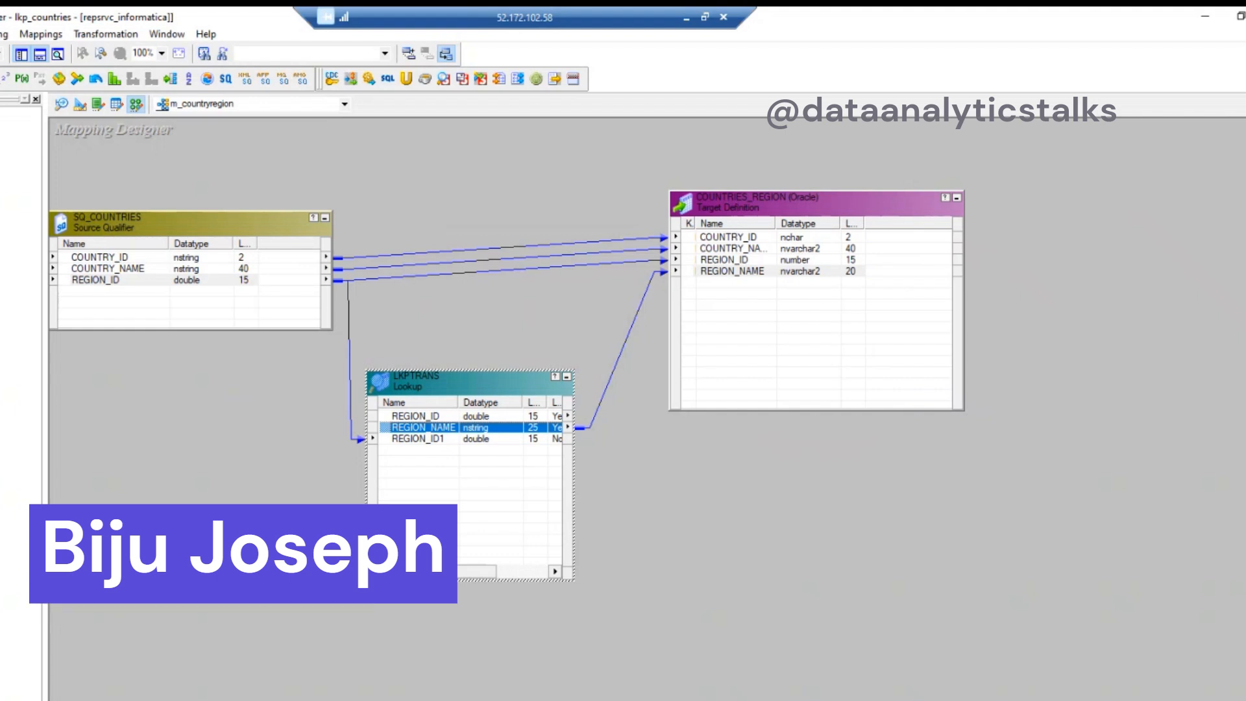
Move the COUNTRIES_REGION target slightly away from the lookup, and arrange all mapping objects in iconic view
scroll(649, 409, "right", 3)
scroll(649, 409, "left", 6)
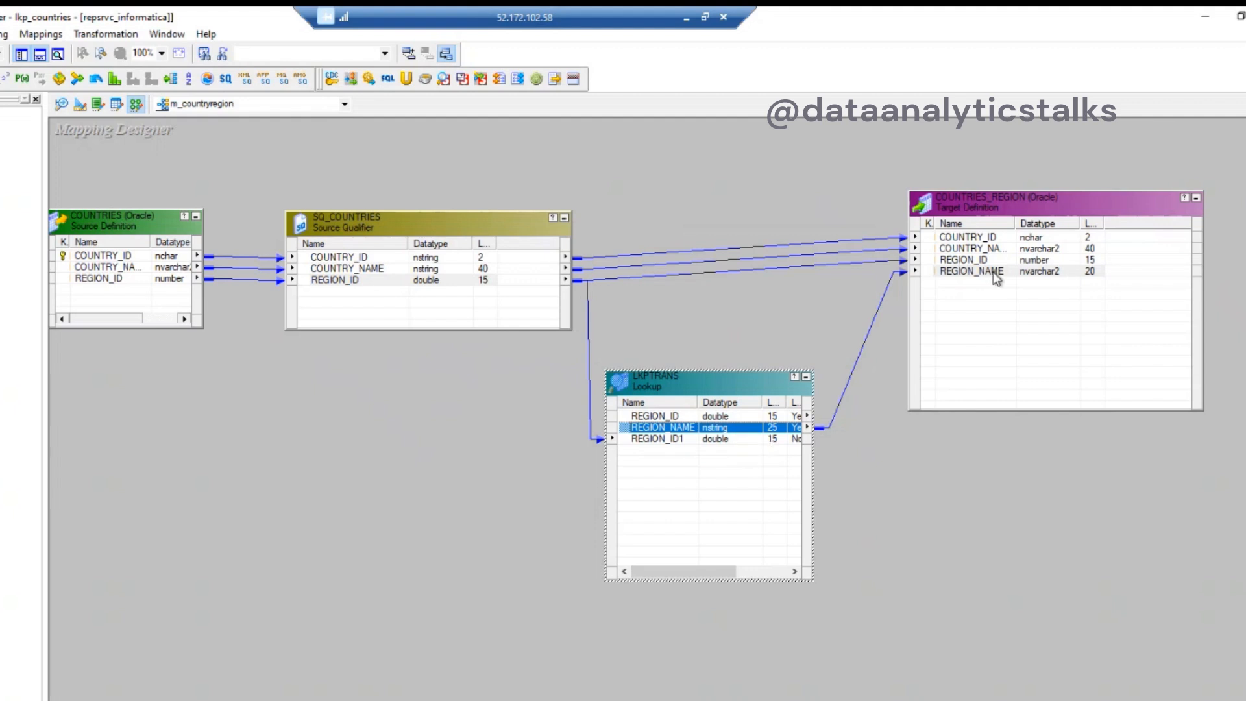
left_click_drag(997, 215, 1047, 227)
right_click(372, 394)
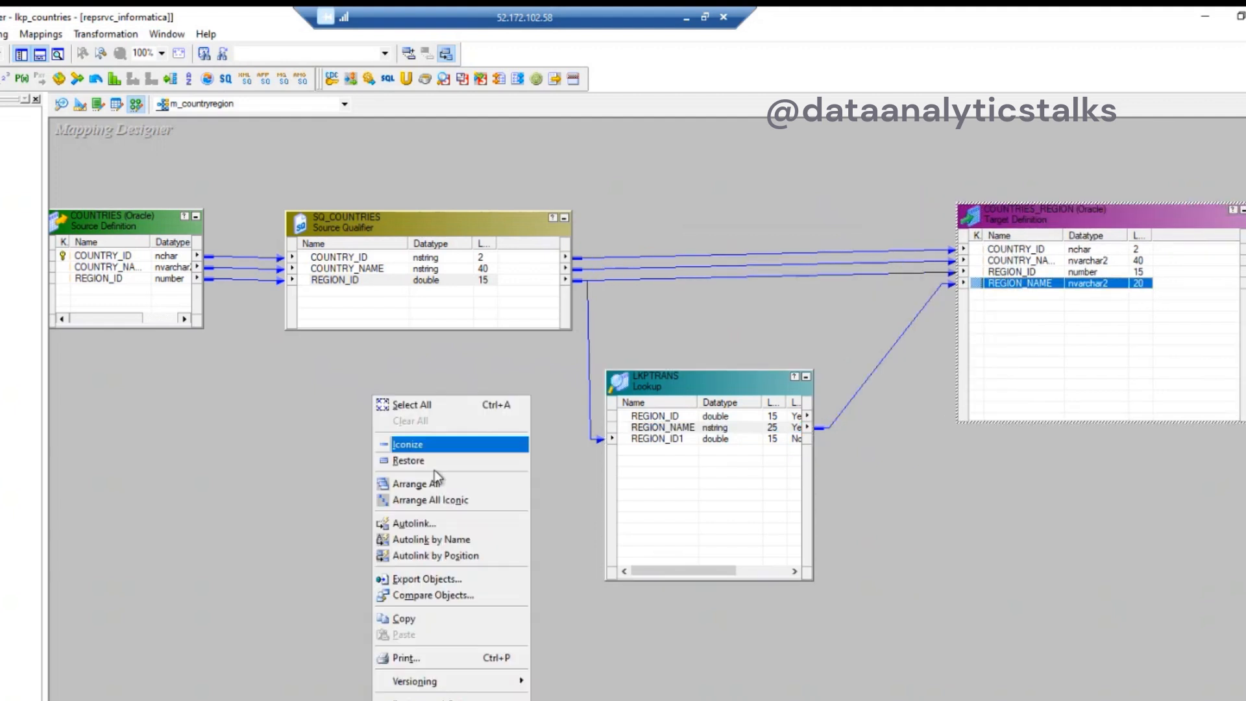
left_click(430, 500)
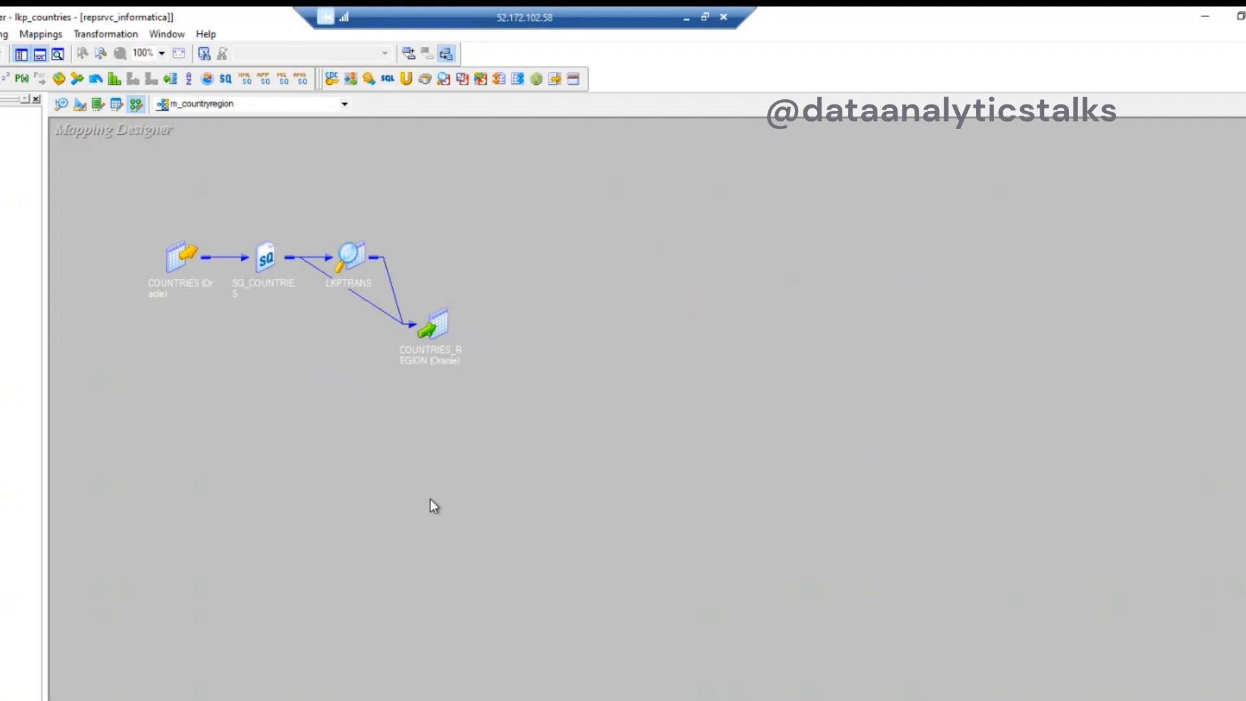
Arrange all mapping objects in full view, and switch to Workflow Manager, dismissing its startup tip
right_click(314, 434)
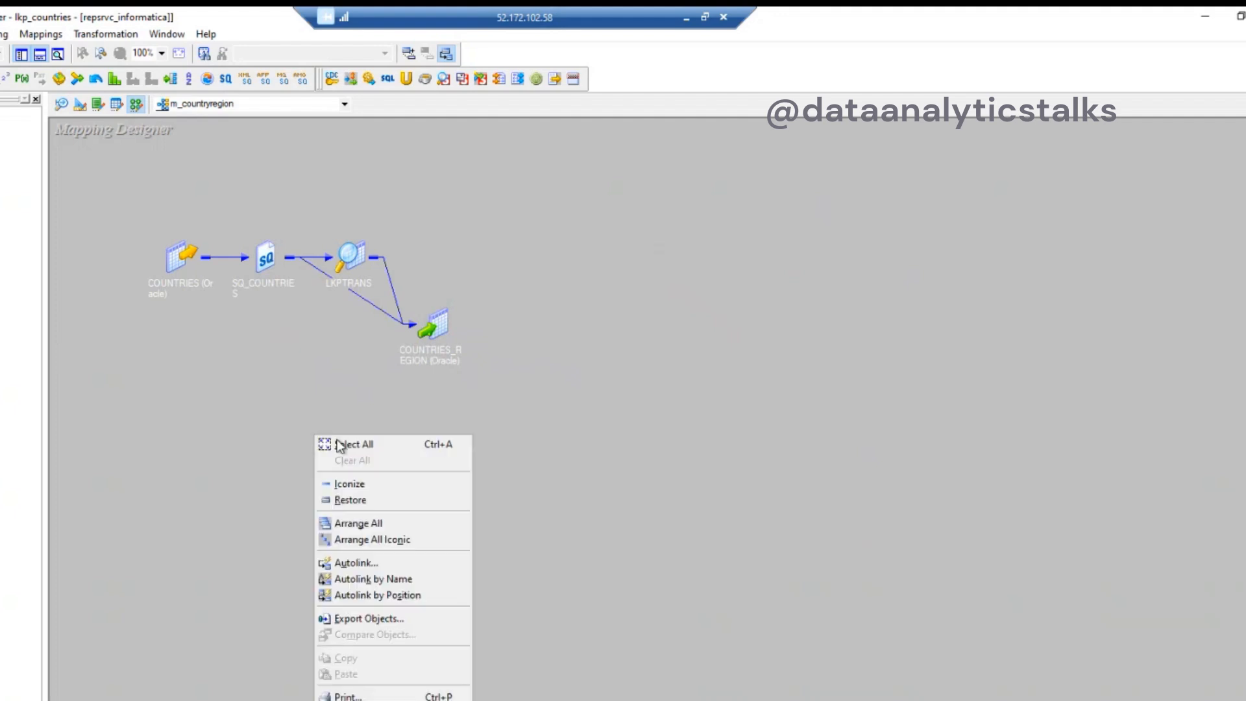
left_click(372, 523)
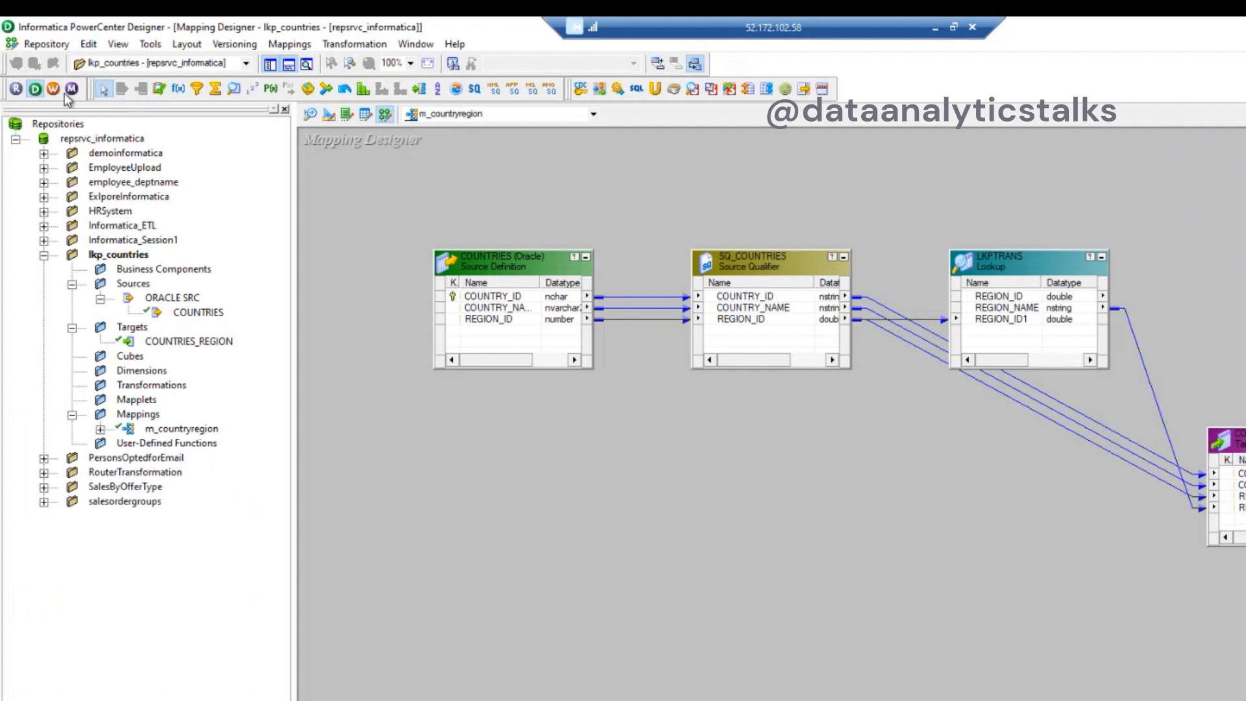
left_click(54, 89)
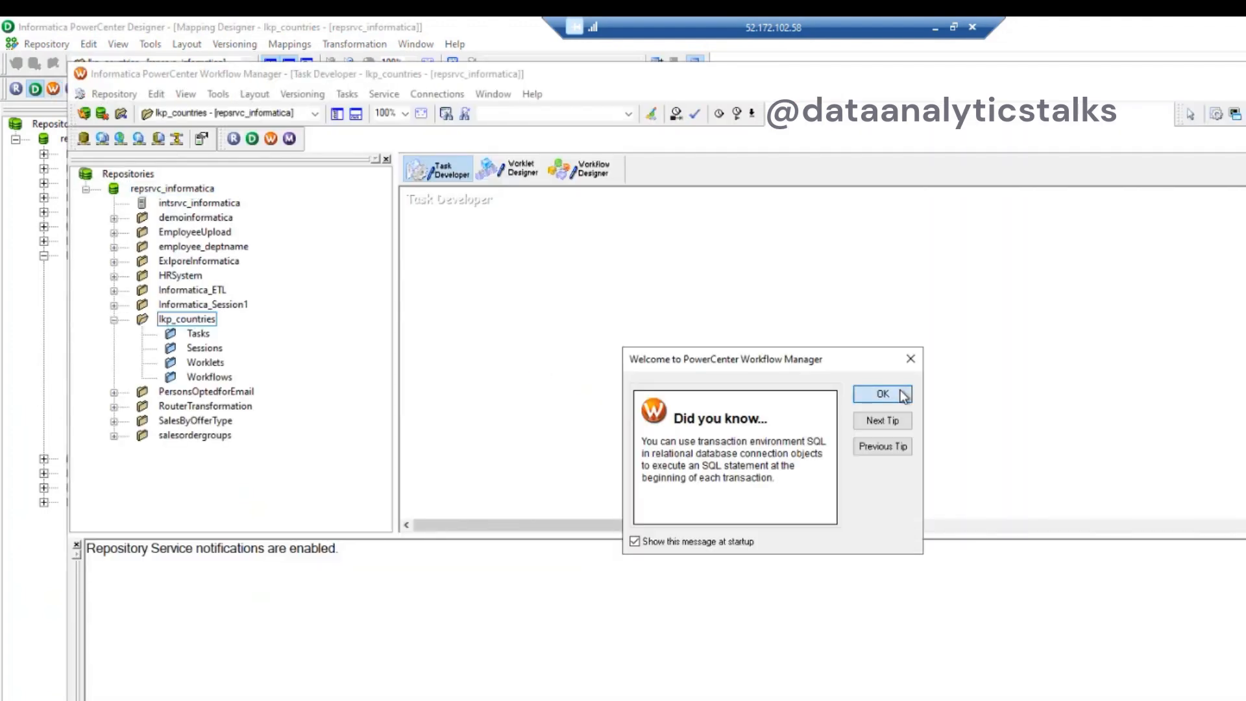
left_click(902, 395)
left_click(588, 172)
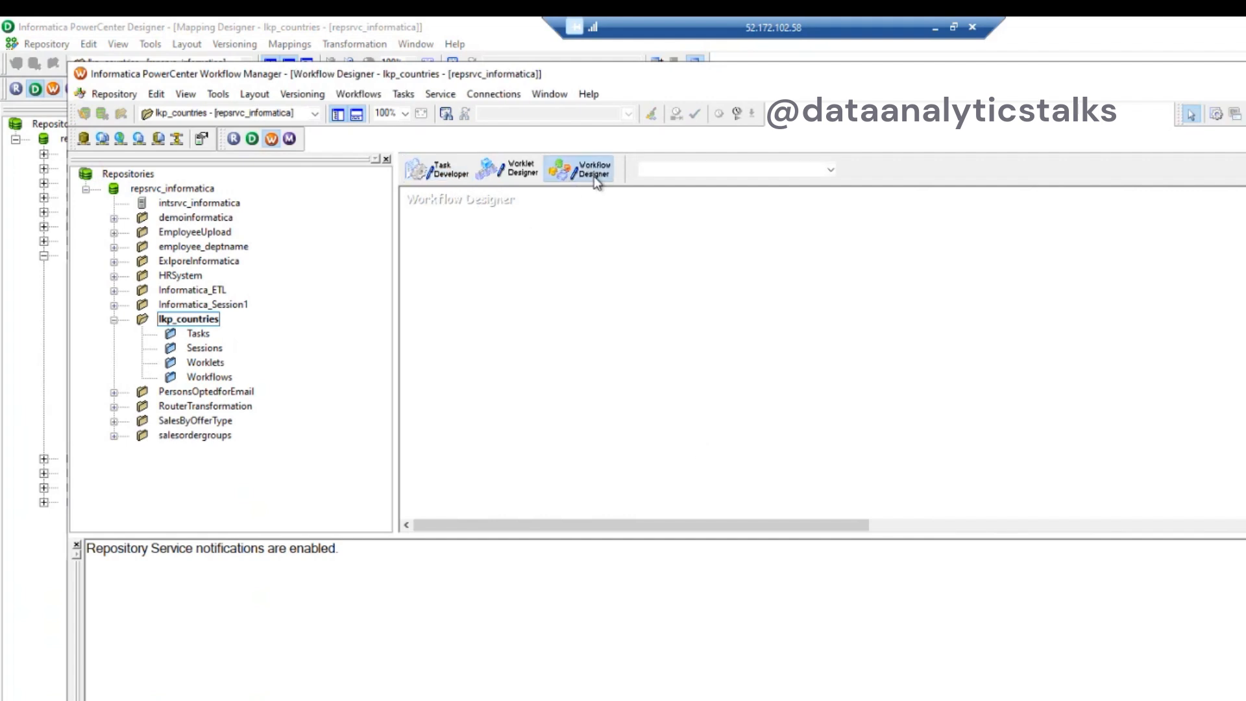
left_click(403, 93)
left_click(893, 359)
left_click(419, 172)
Create a Session task named s_countryregion in Task Developer and associate it with the m_countryregion mapping
left_click(347, 95)
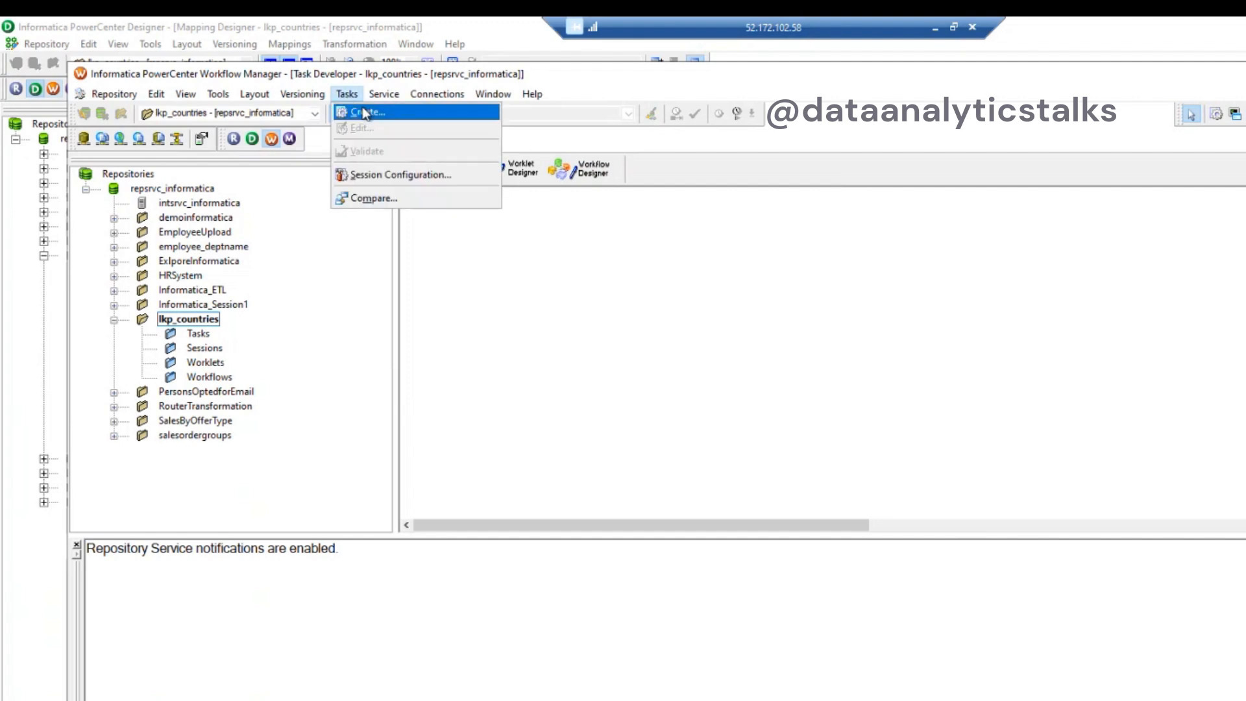
left_click(365, 114)
left_click(915, 375)
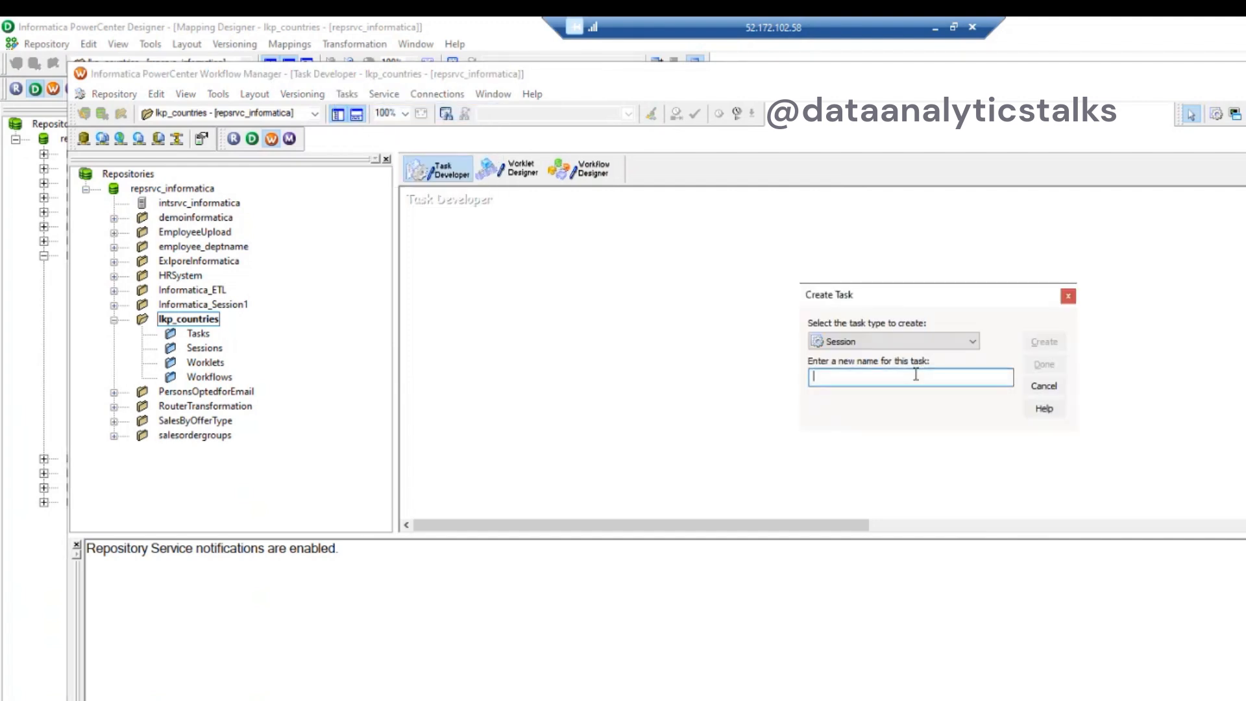
type("s_countryregion")
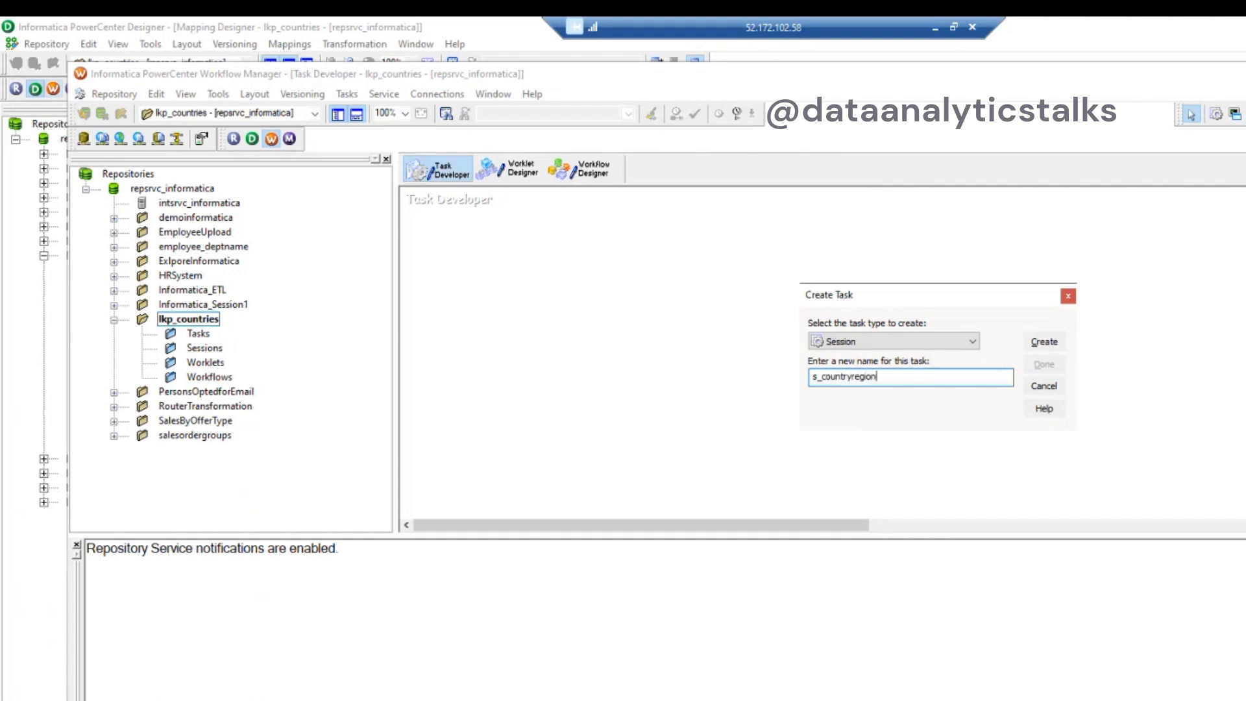
left_click(1042, 344)
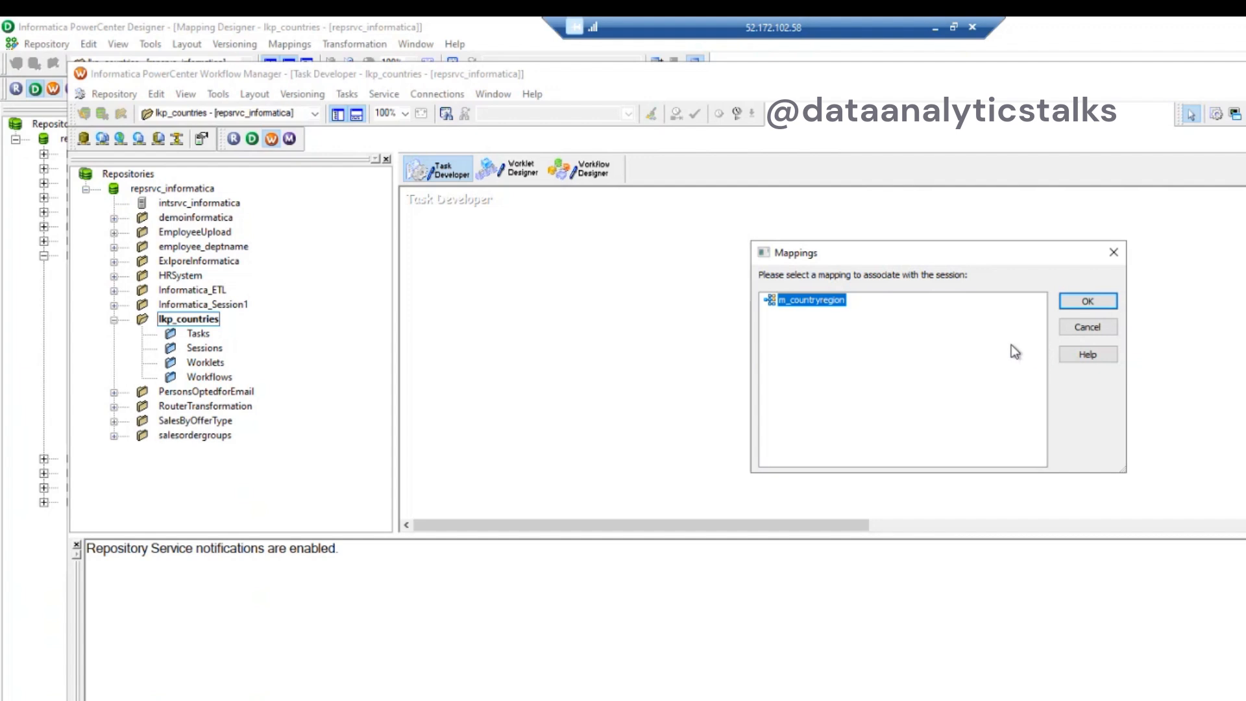
left_click(1096, 304)
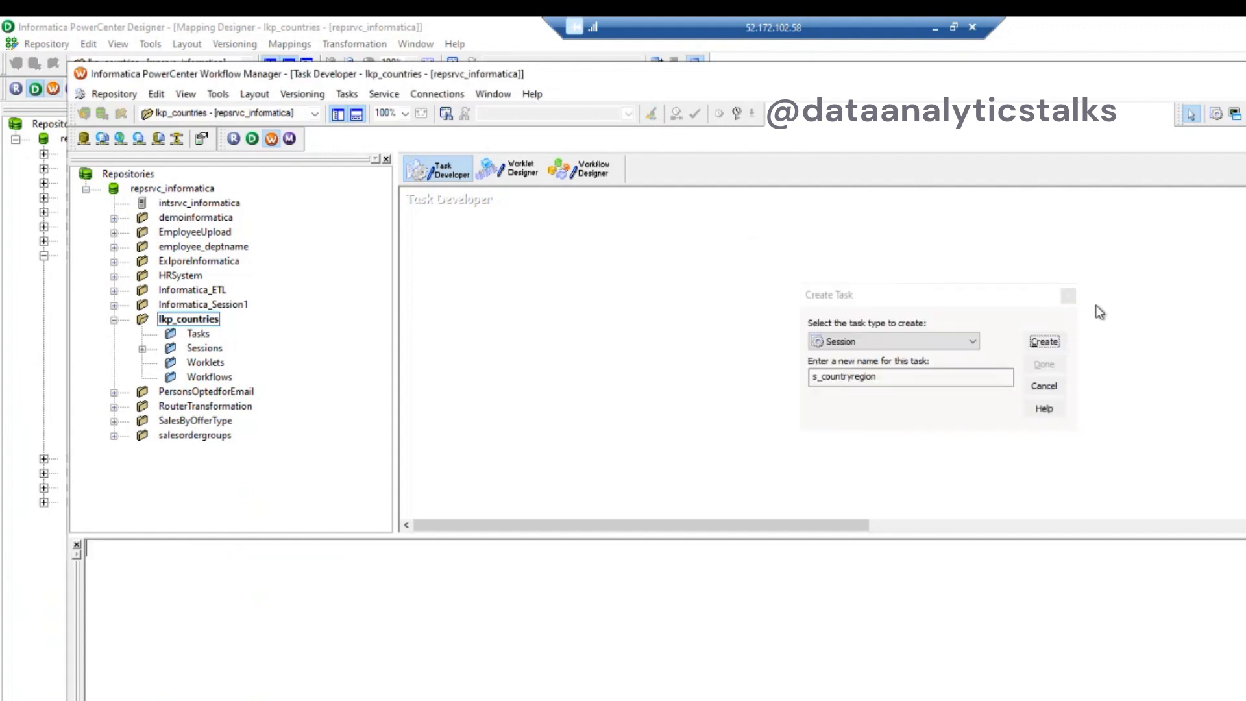
left_click(1043, 364)
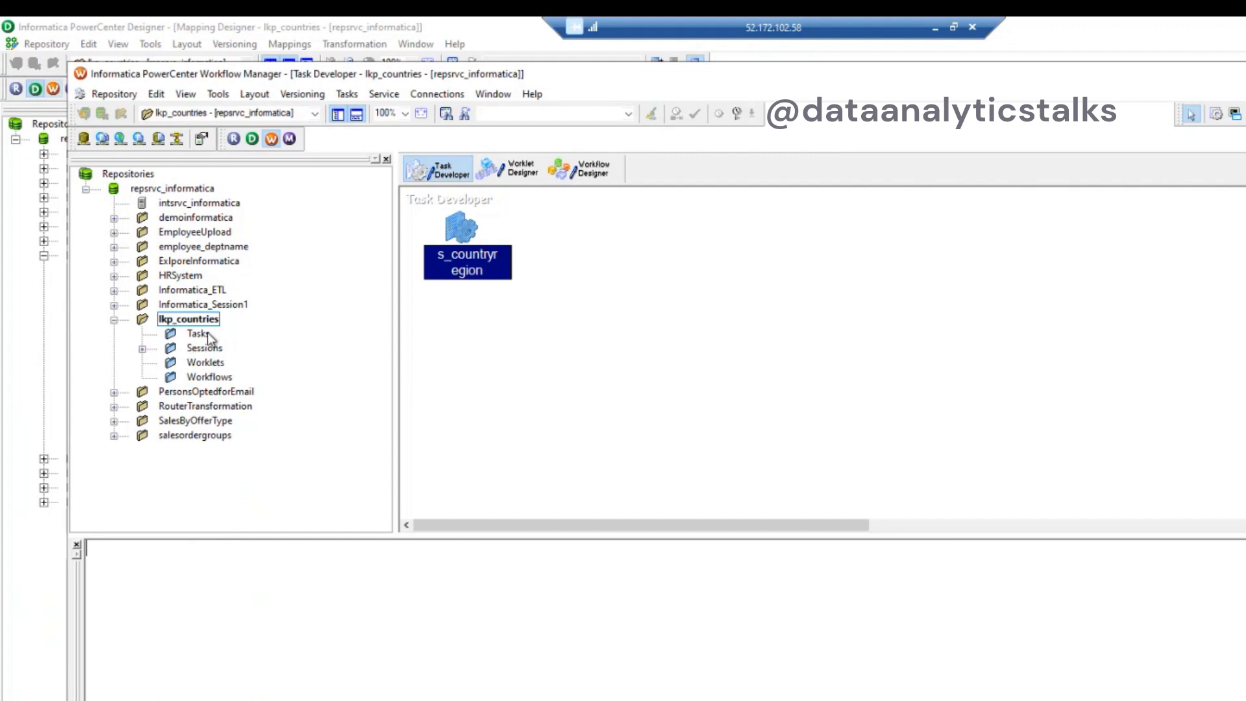
left_click(211, 379)
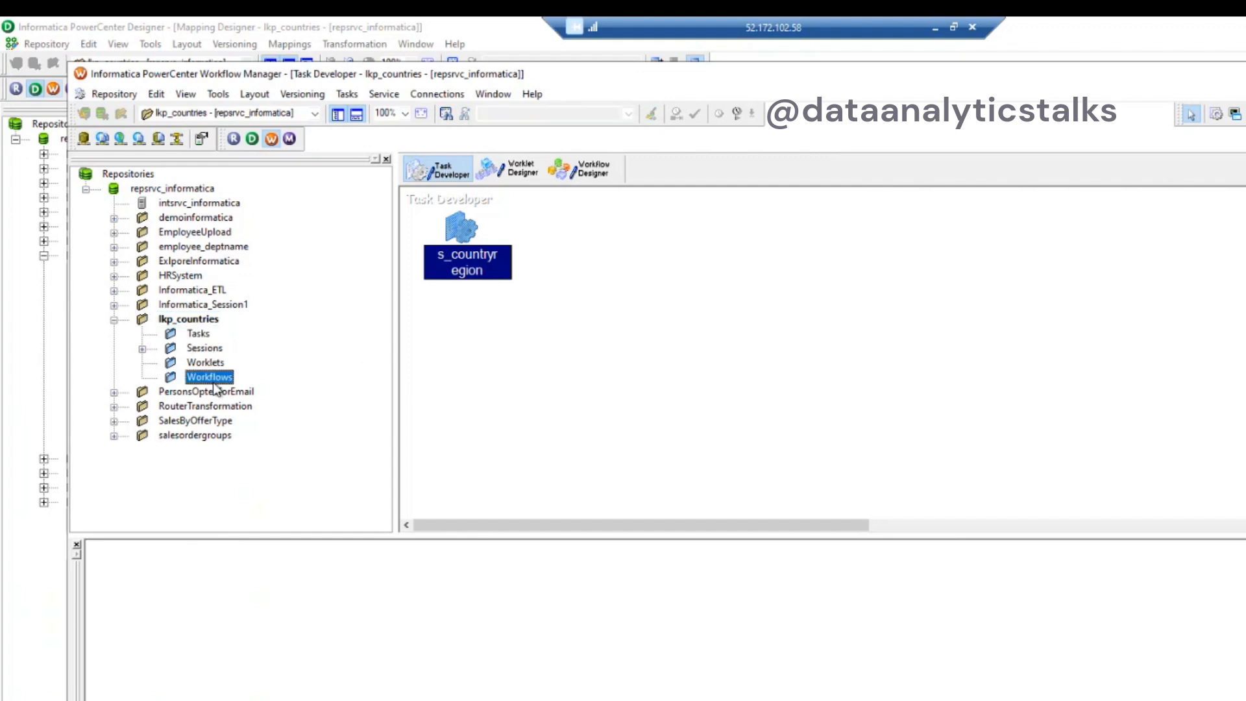
left_click(347, 94)
left_click(357, 106)
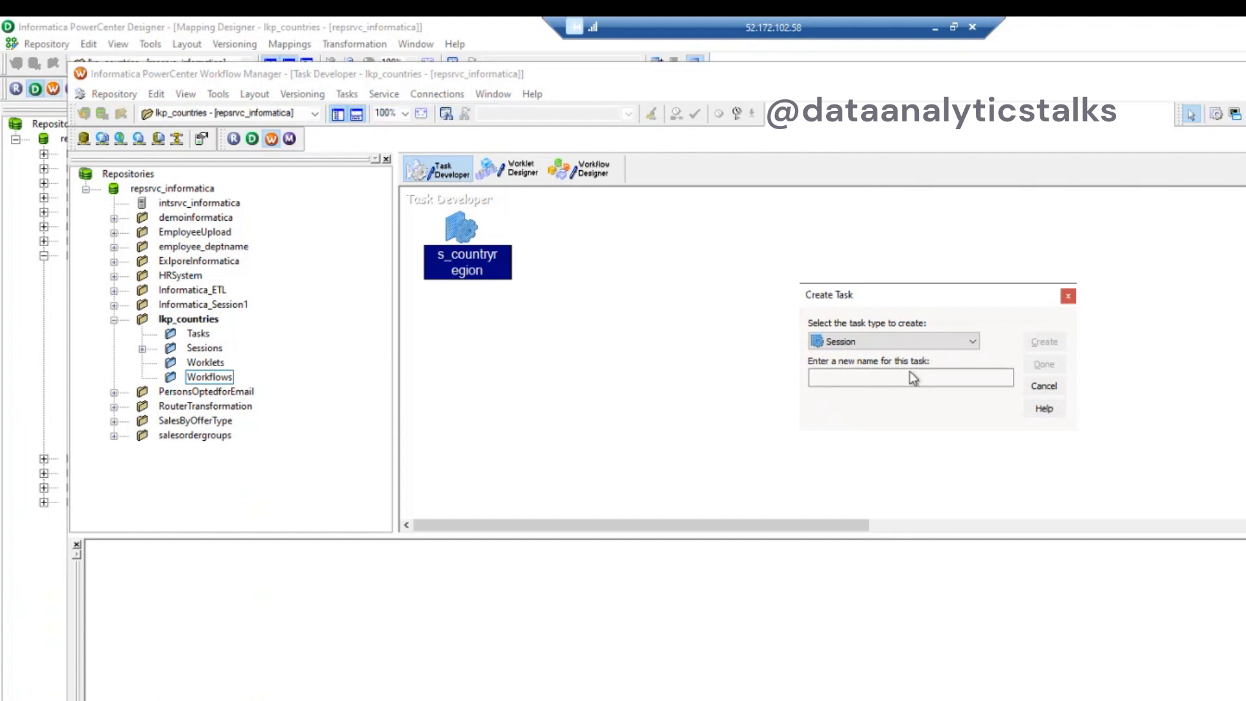
left_click(1068, 296)
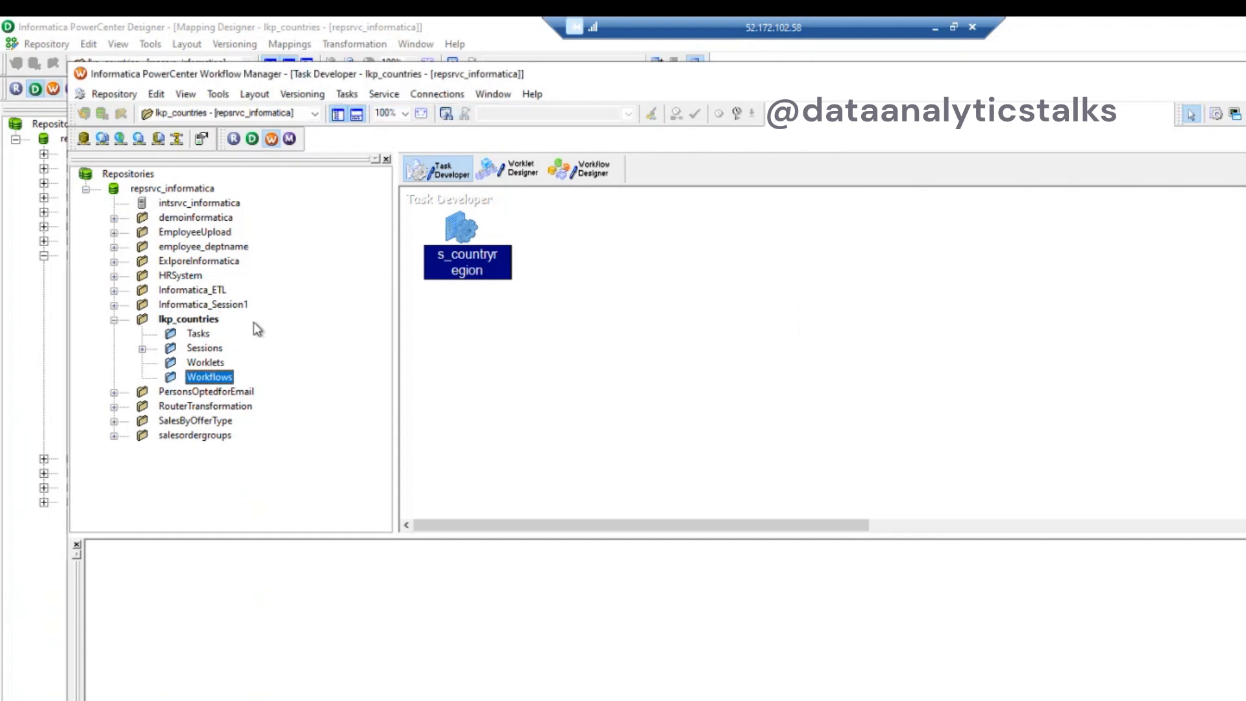
left_click(212, 349)
left_click(347, 94)
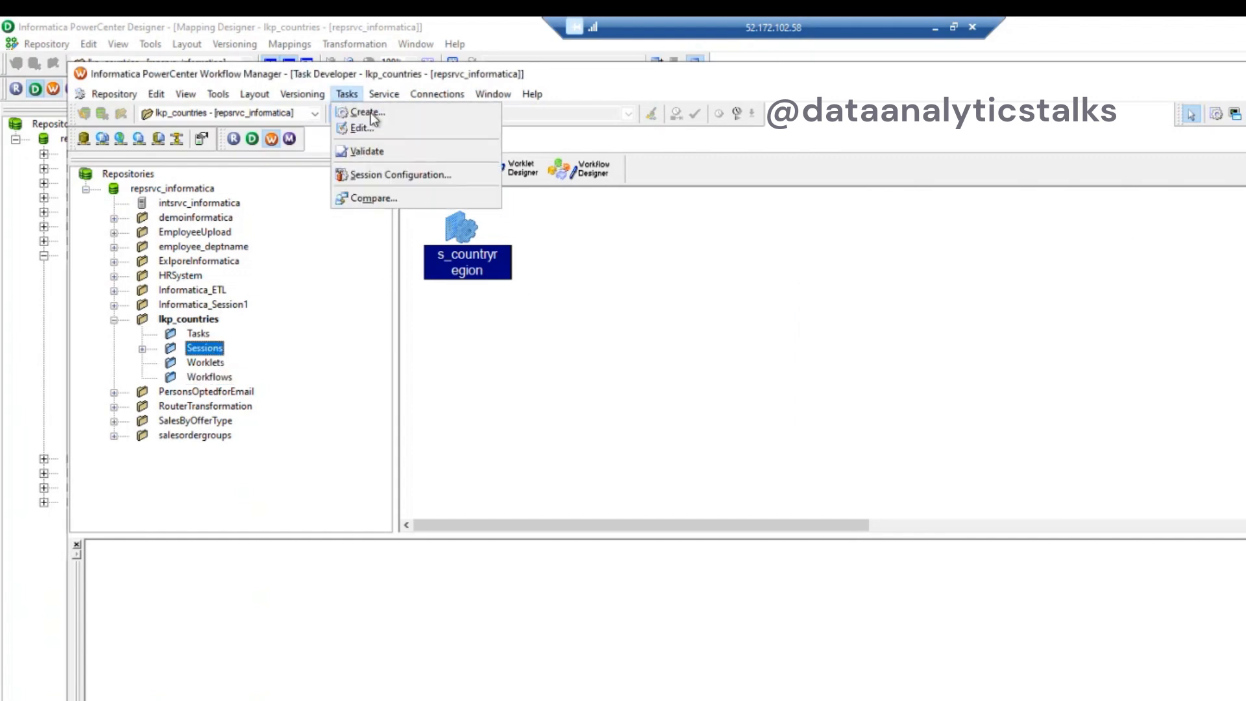
left_click(373, 114)
left_click(1069, 296)
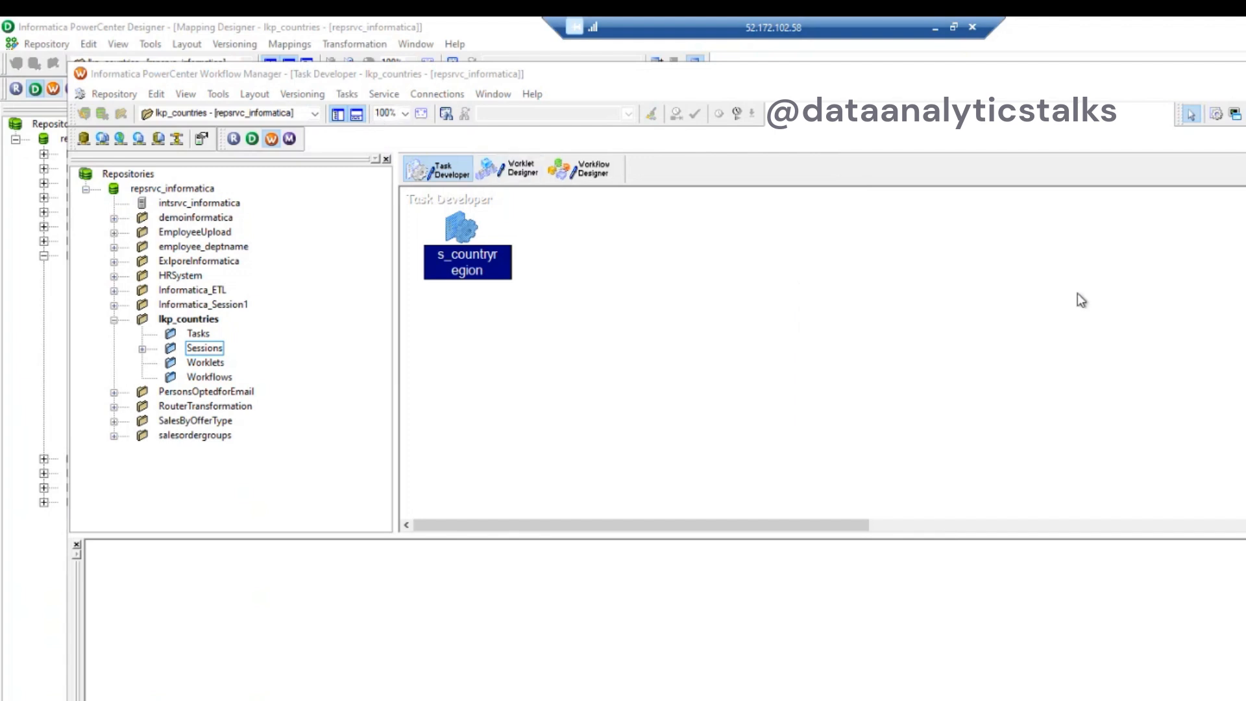
Create a workflow named wf_countryregion in Workflow Designer, keeping the default integration service
left_click(221, 378)
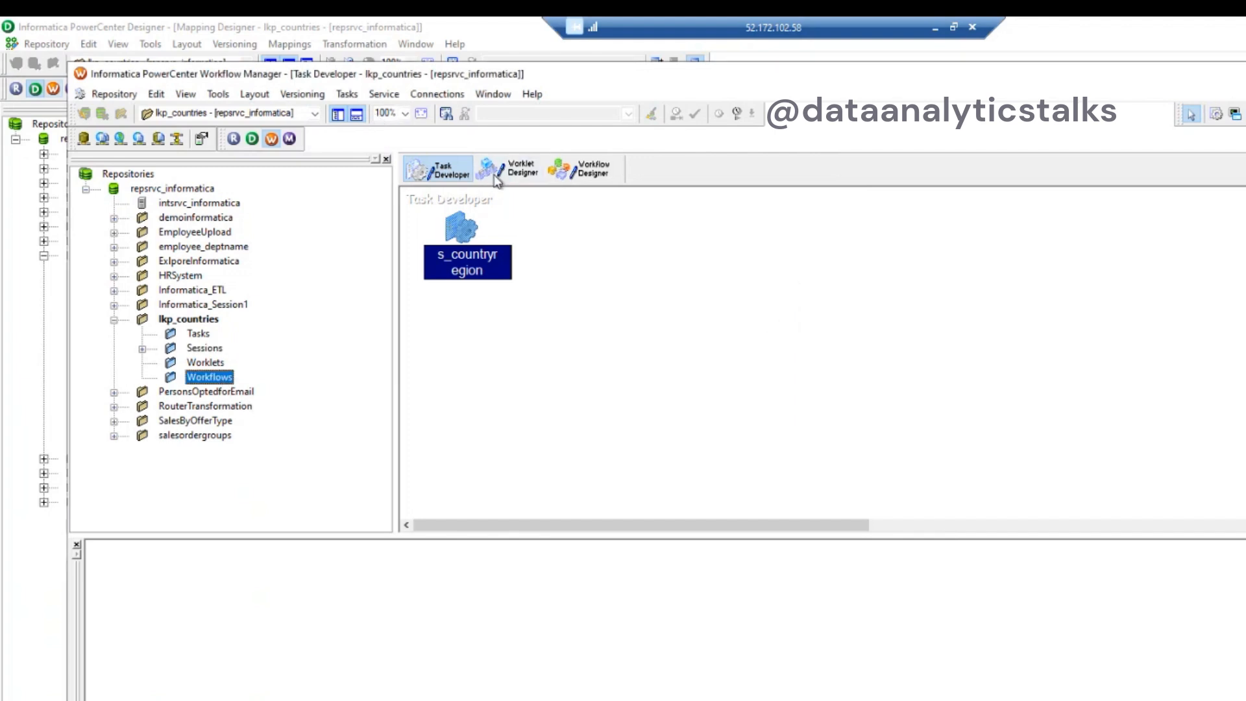
left_click(577, 170)
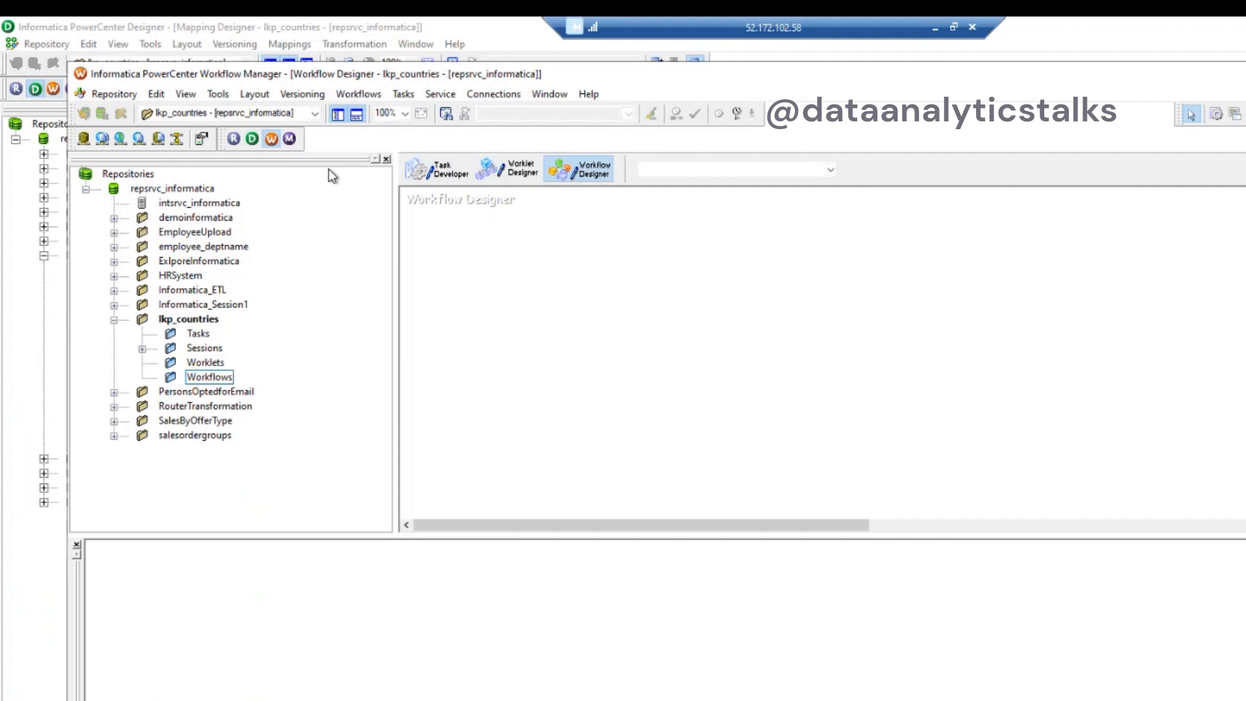
left_click(357, 94)
left_click(376, 105)
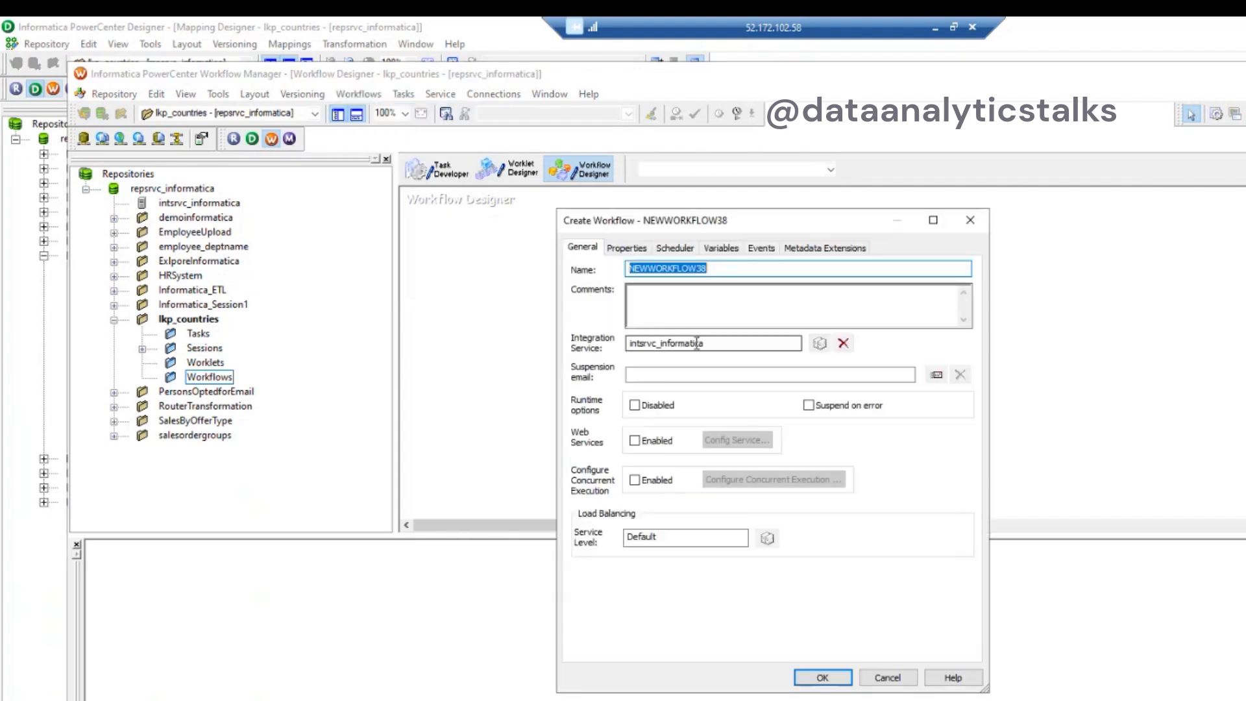
type("wf_")
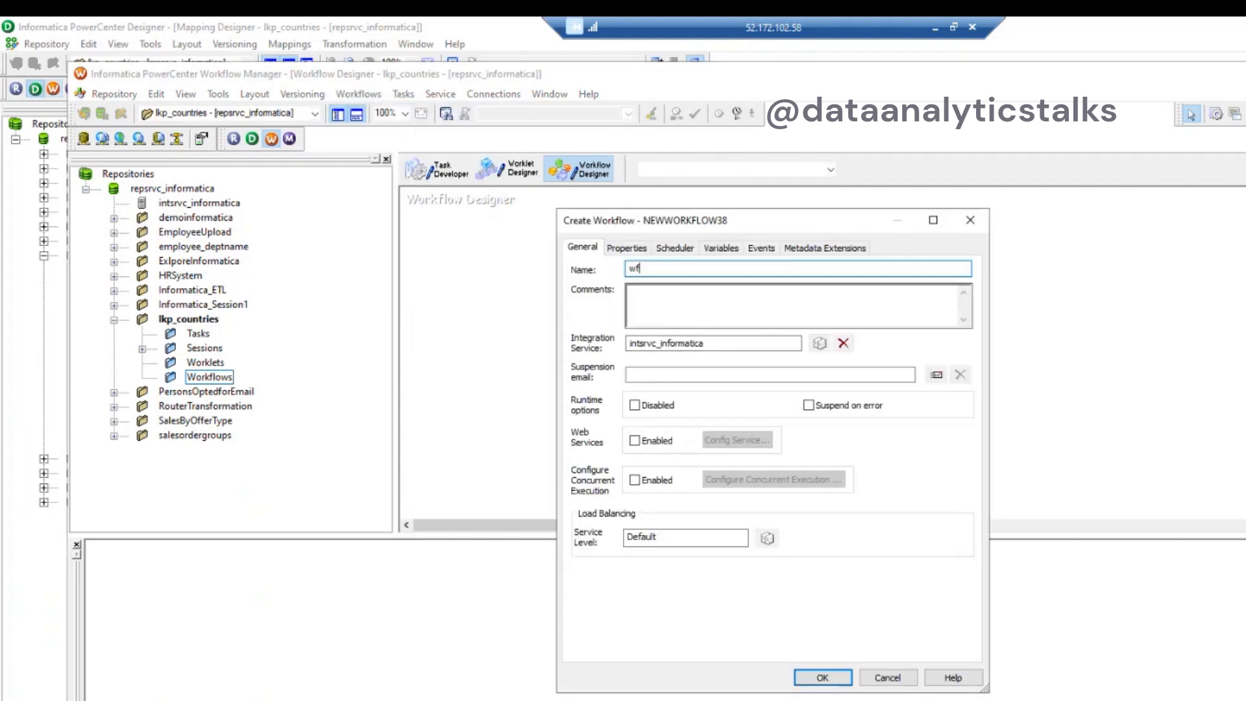
type("country")
key("ctrl+a")
key("BackSpace")
type("wf_countryregion")
left_click(811, 677)
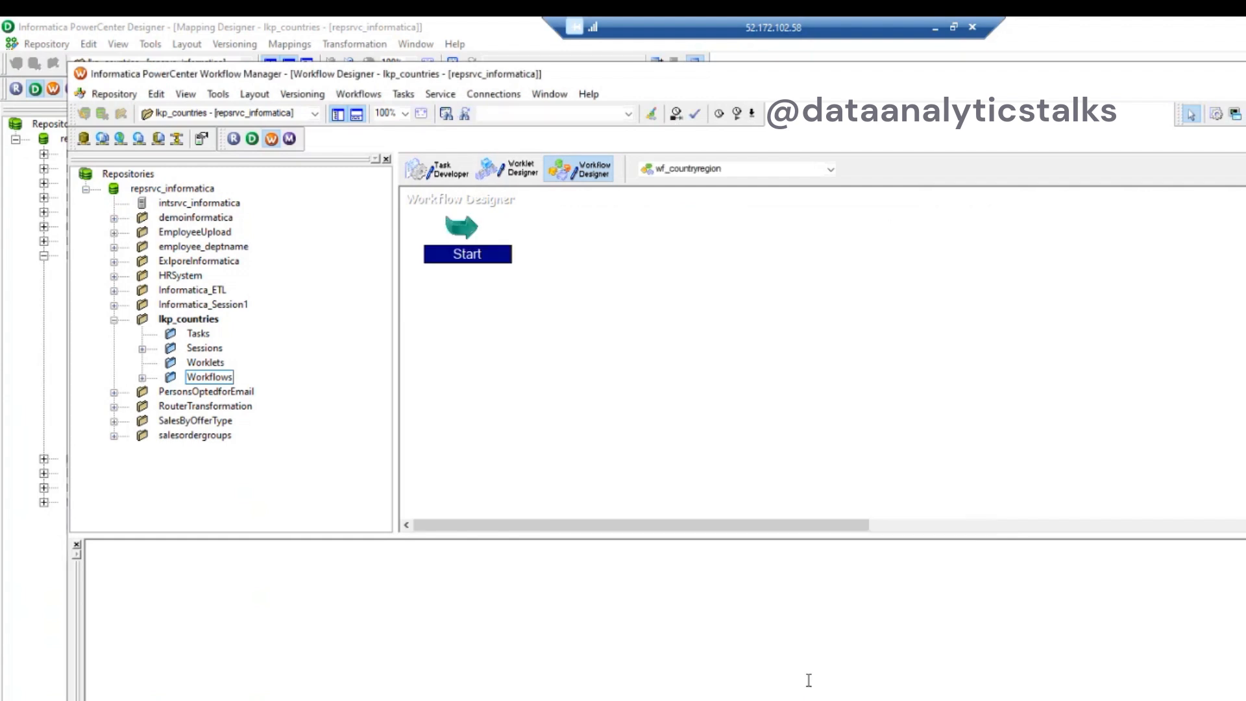
Add the s_countryregion session from the lkp_countries folder to the wf_countryregion workflow, placing it beside Start
left_click(535, 356)
left_click(142, 349)
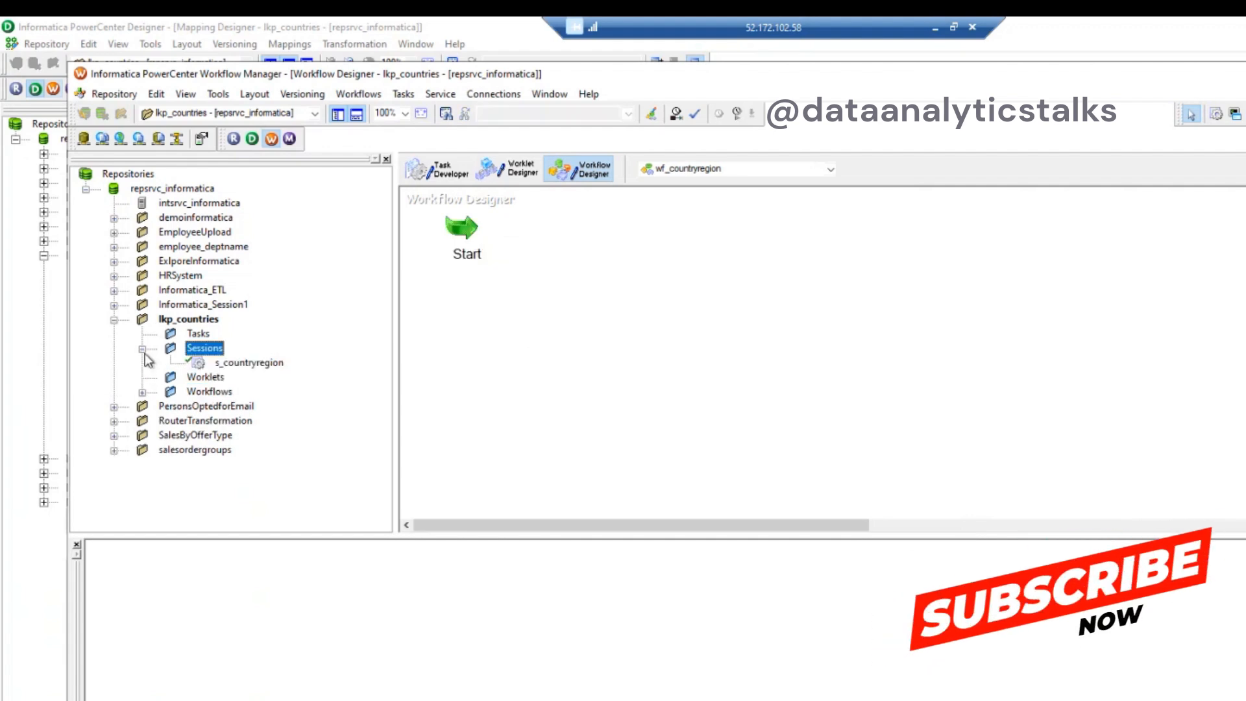
left_click_drag(252, 363, 668, 256)
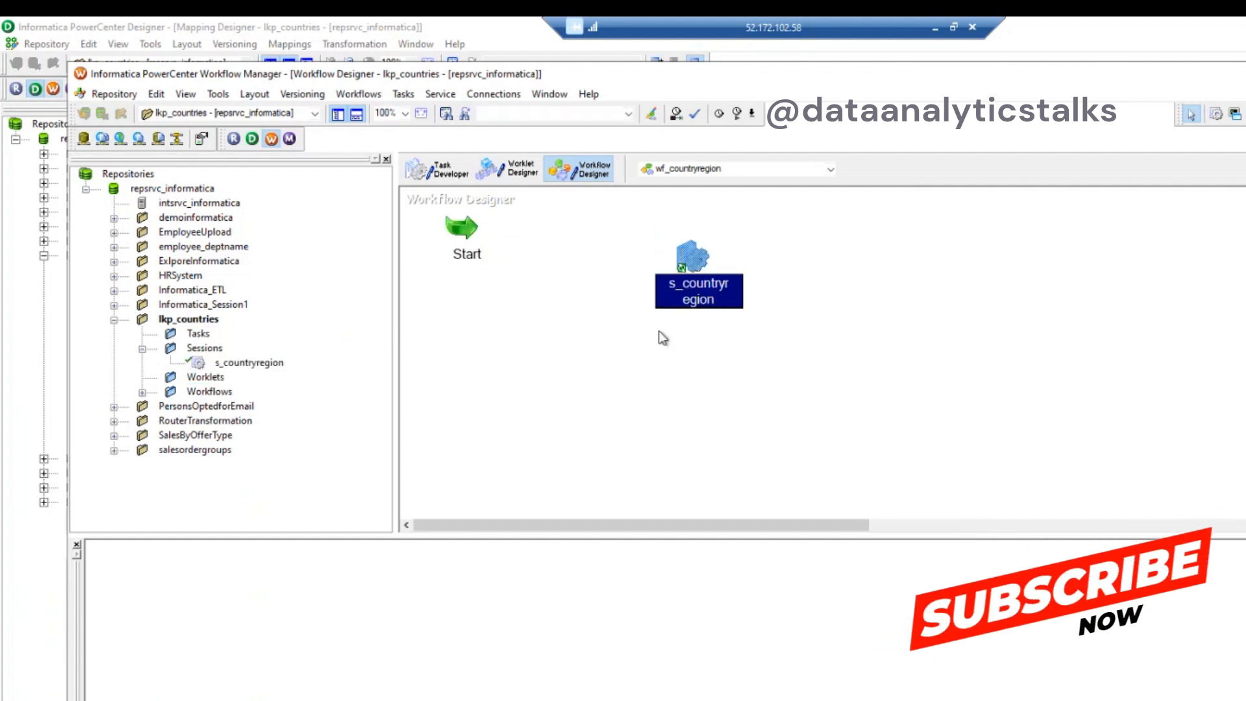
Link the Start task to the s_countryregion session and save the workflow to the repository
left_click(472, 244)
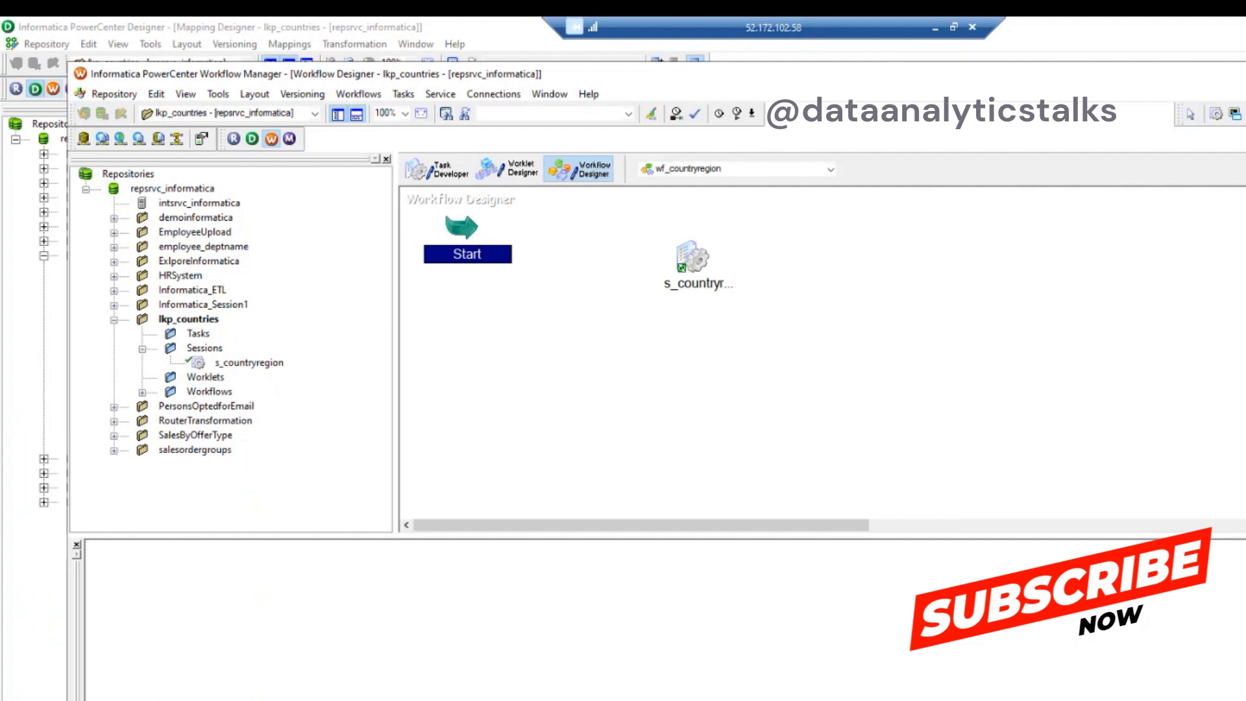
left_click_drag(477, 227, 700, 260)
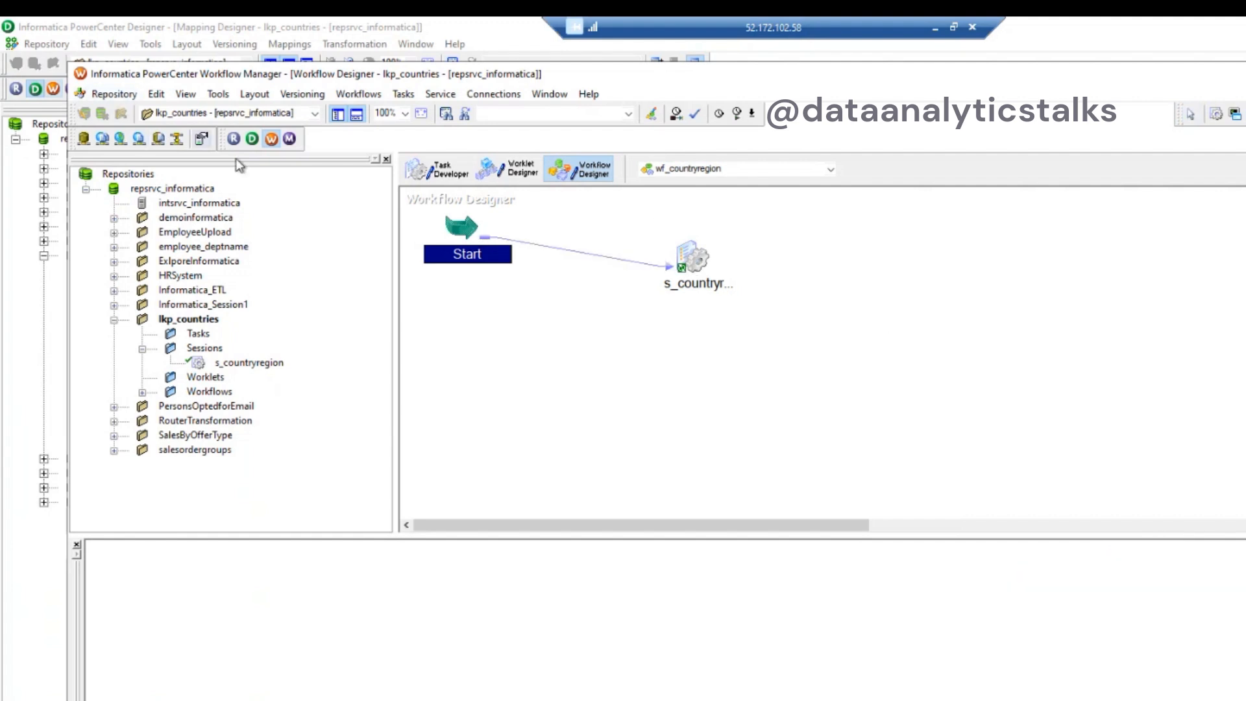
left_click(115, 95)
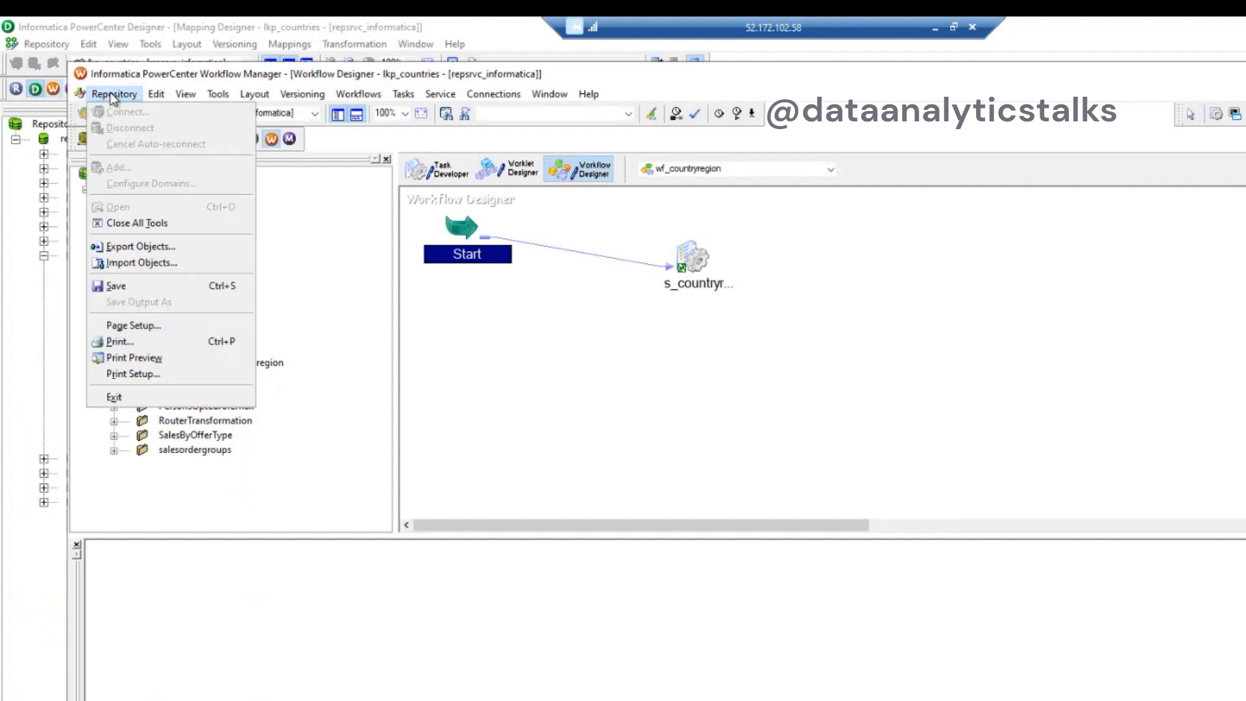
left_click(122, 286)
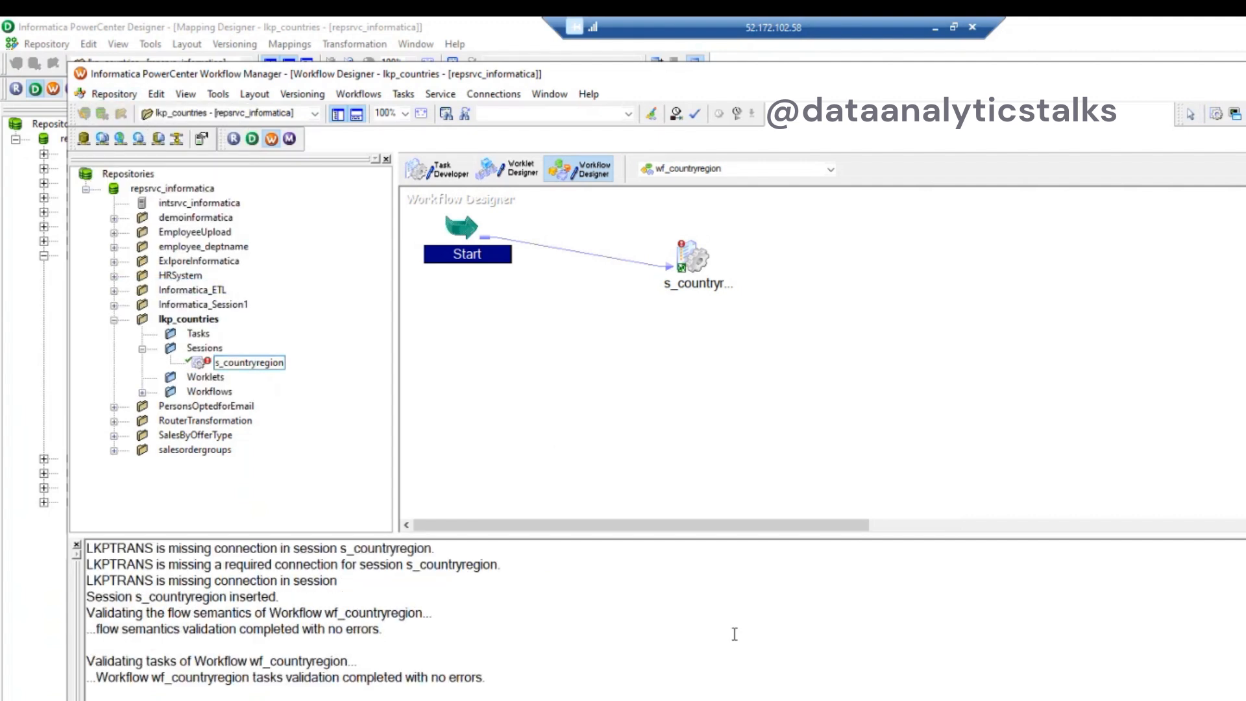
Switch to Workflow Monitor and select the intsrvc_informatica integration service under repsrvc_informatica
left_click(290, 139)
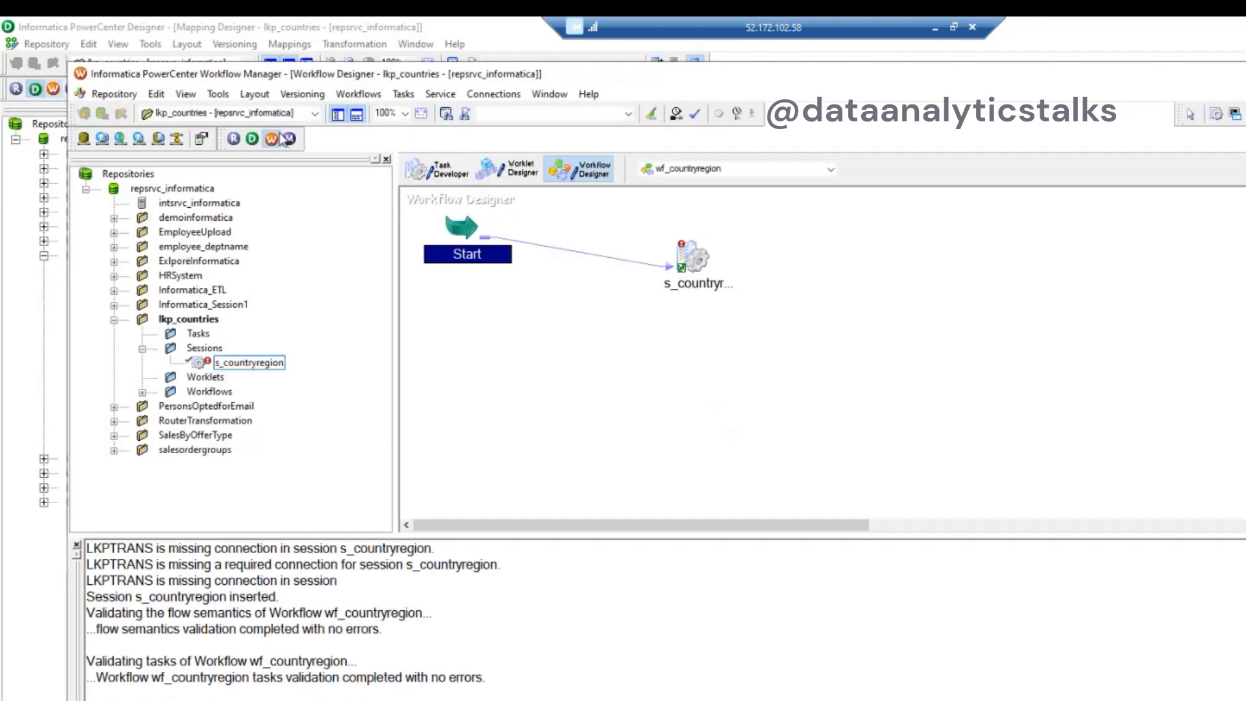
left_click(290, 139)
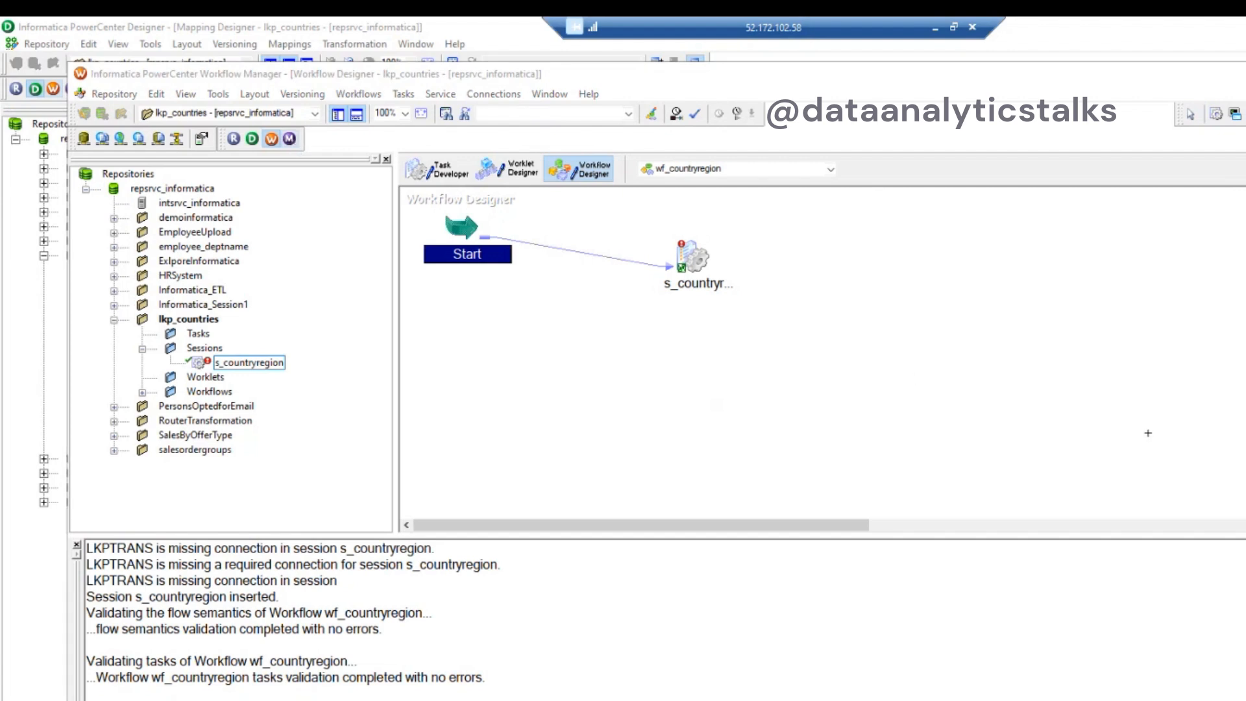
left_click(279, 150)
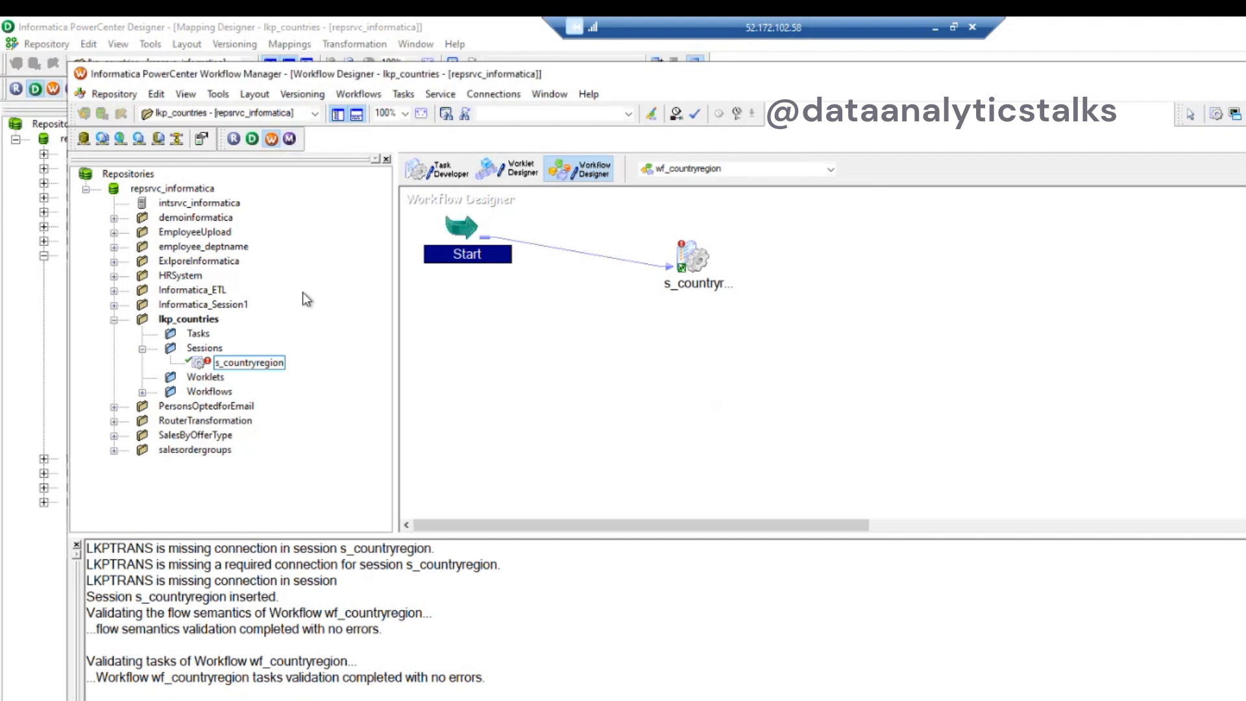
left_click(290, 138)
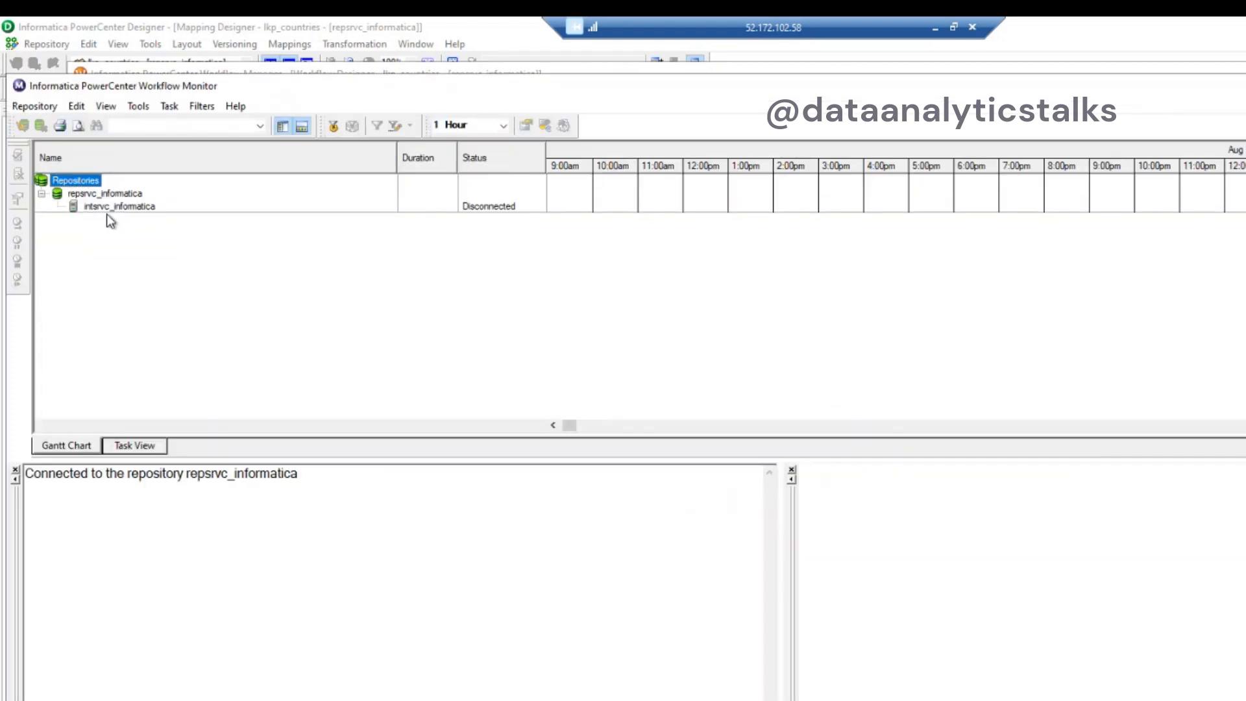
left_click(117, 206)
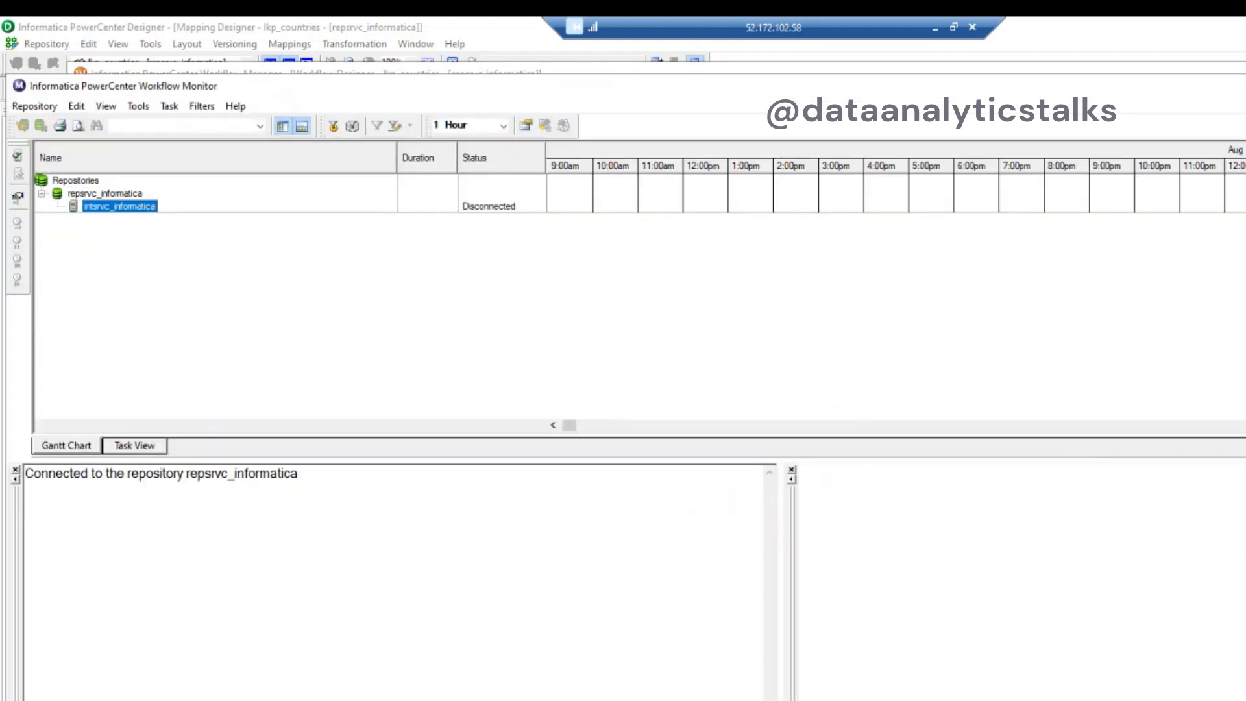
Start the wf_countryregion workflow from Workflow Manager and select its s_countryregion session run in Workflow Monitor
key("alt+Tab")
right_click(551, 356)
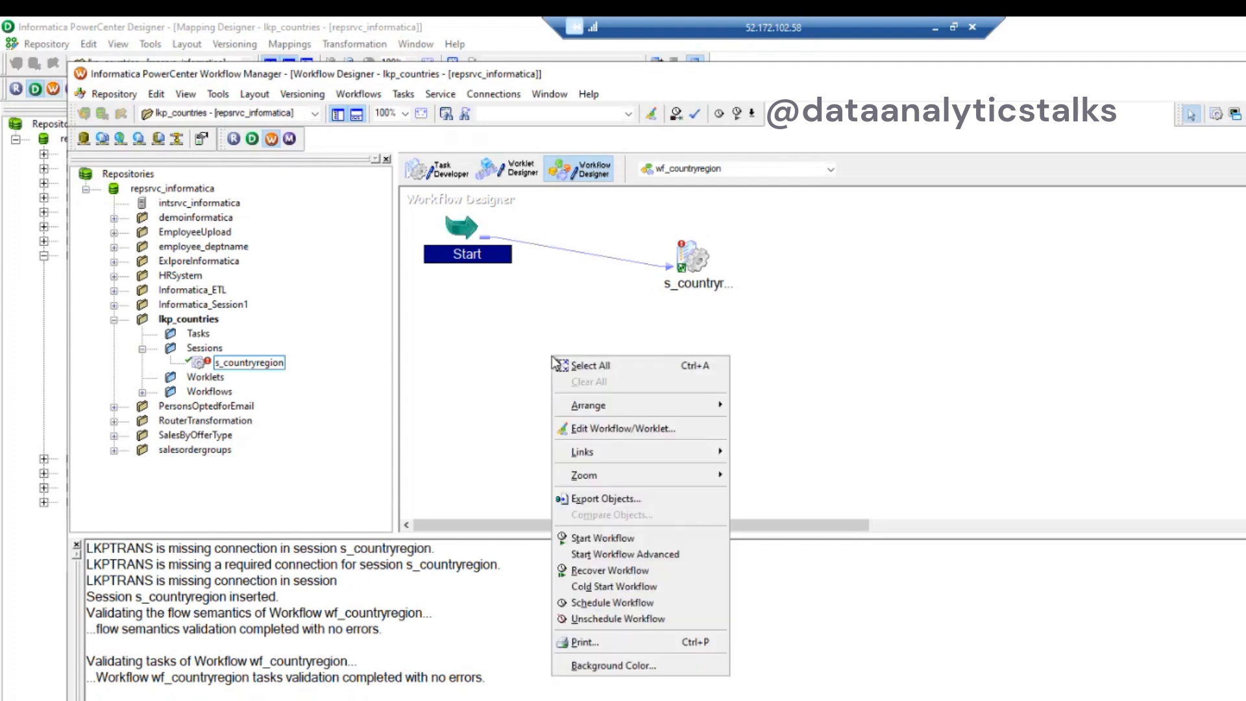
left_click(602, 538)
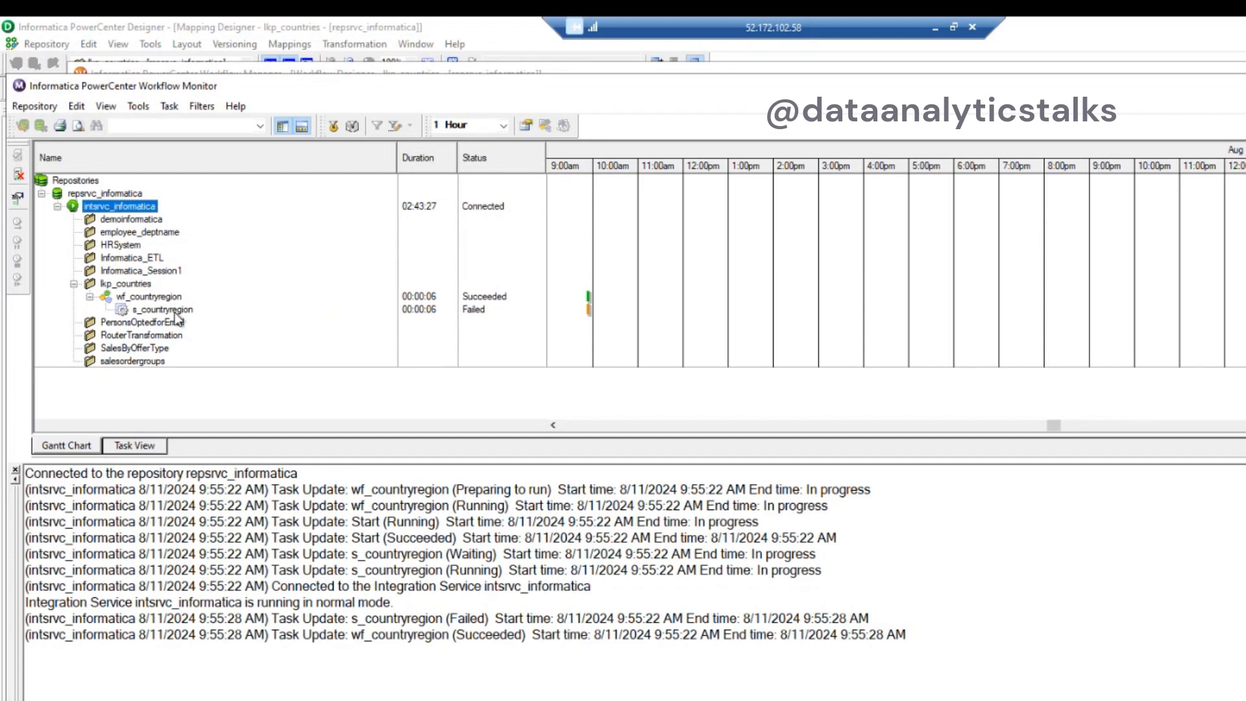
left_click(162, 311)
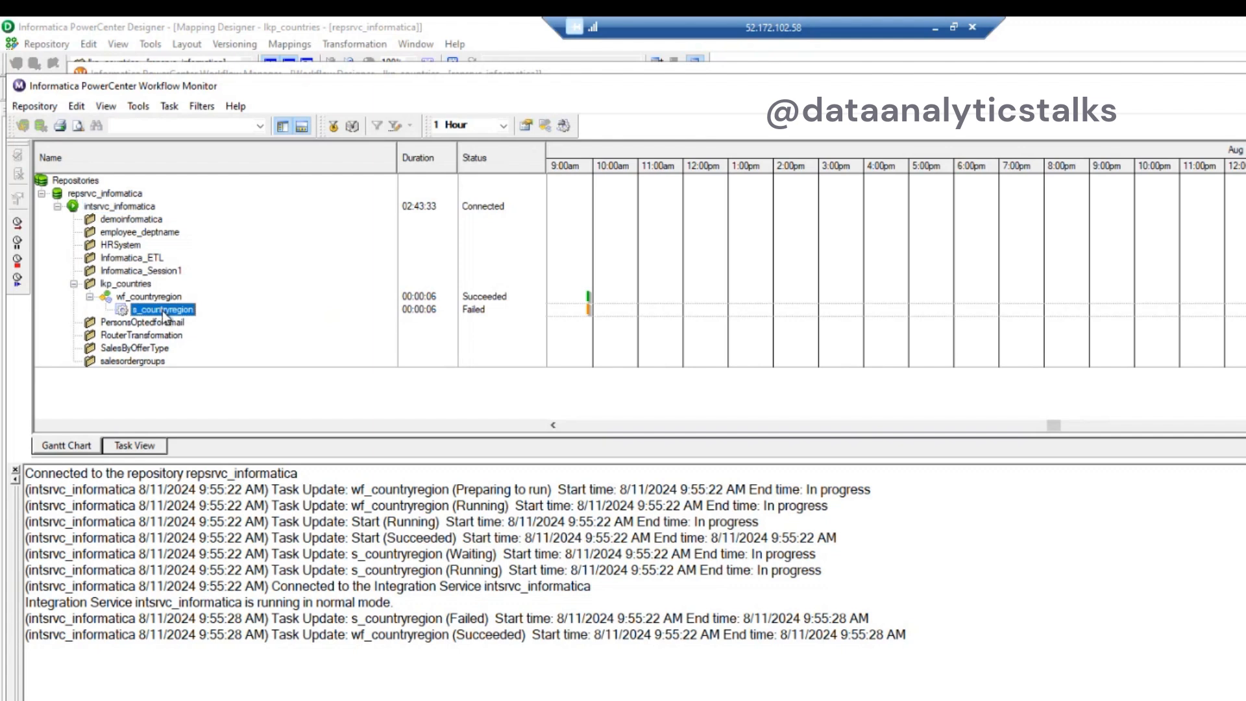
left_click_drag(505, 460, 506, 444)
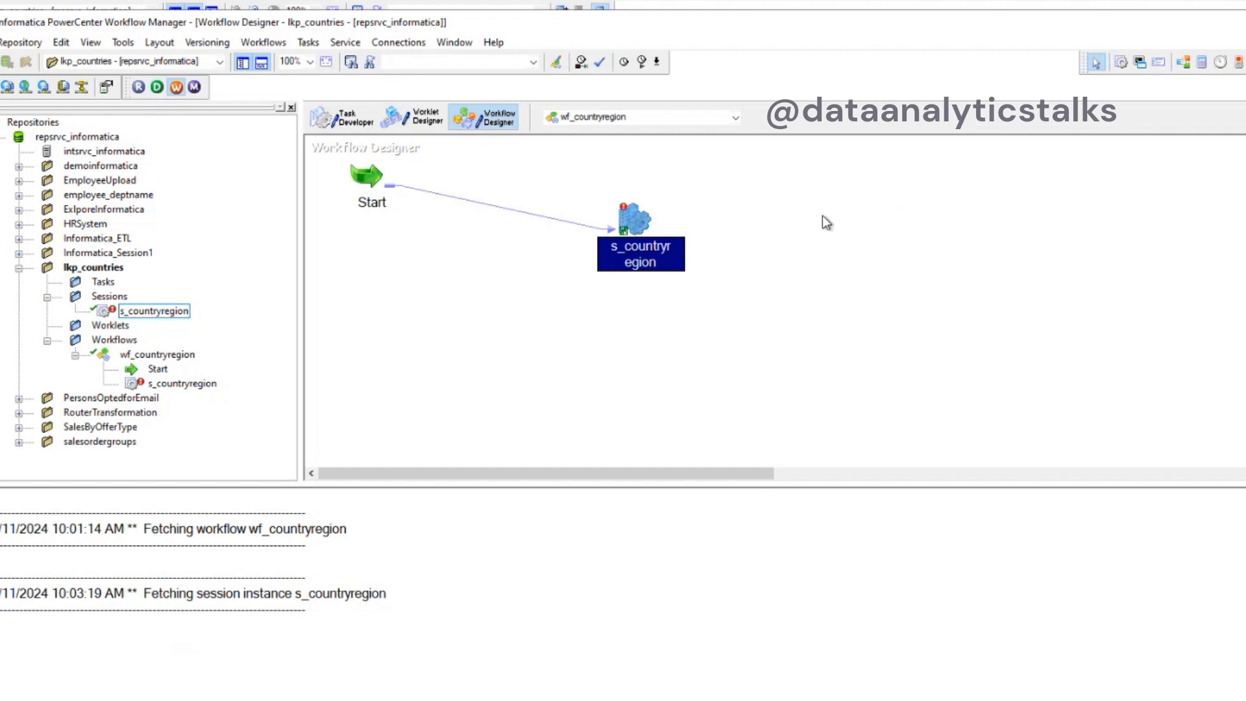
Set the s_countryregion task in the workflow to fail its parent if it fails, and review its mapping connections and SQ_COUNTRIES source
left_click(747, 270)
double_click(628, 224)
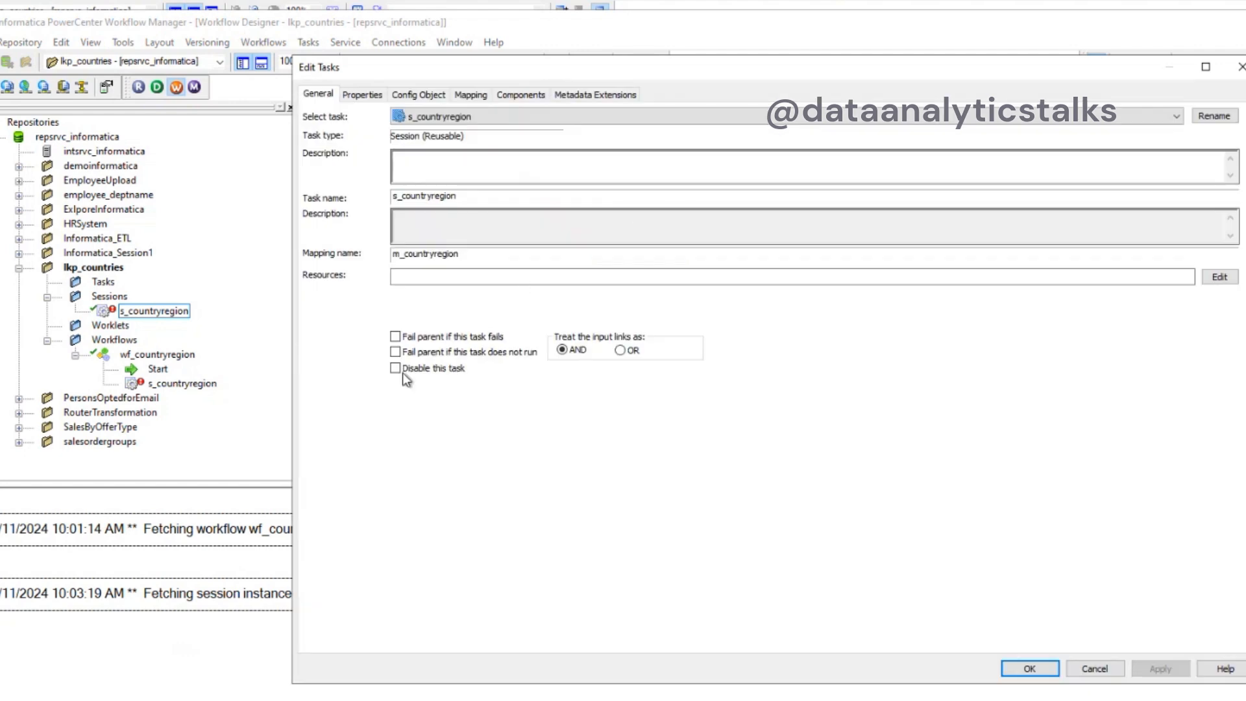
left_click(403, 338)
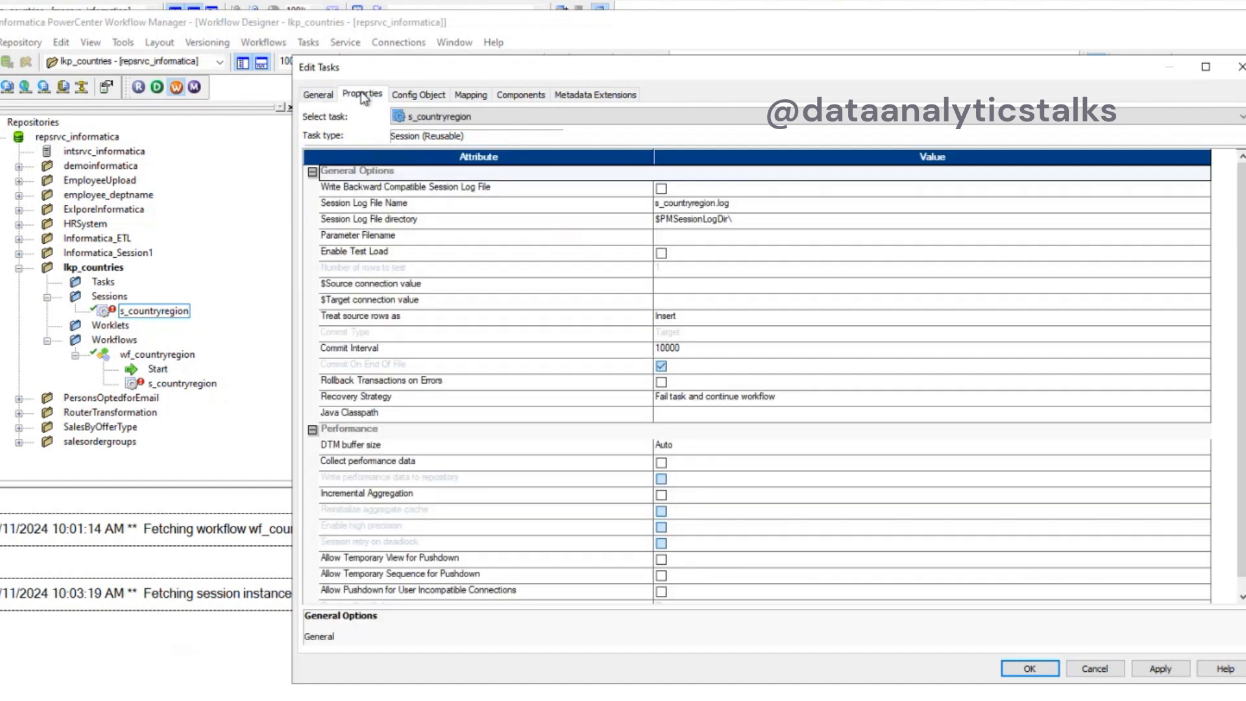
left_click(426, 94)
left_click(482, 95)
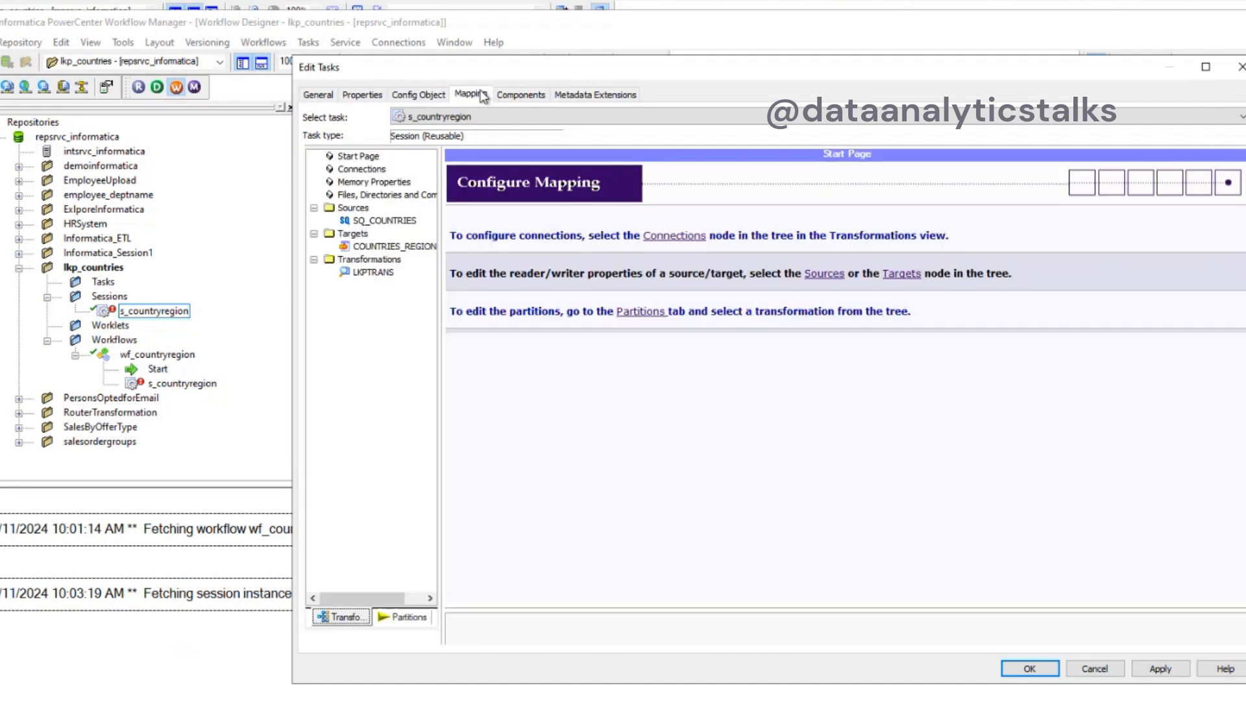
left_click(365, 169)
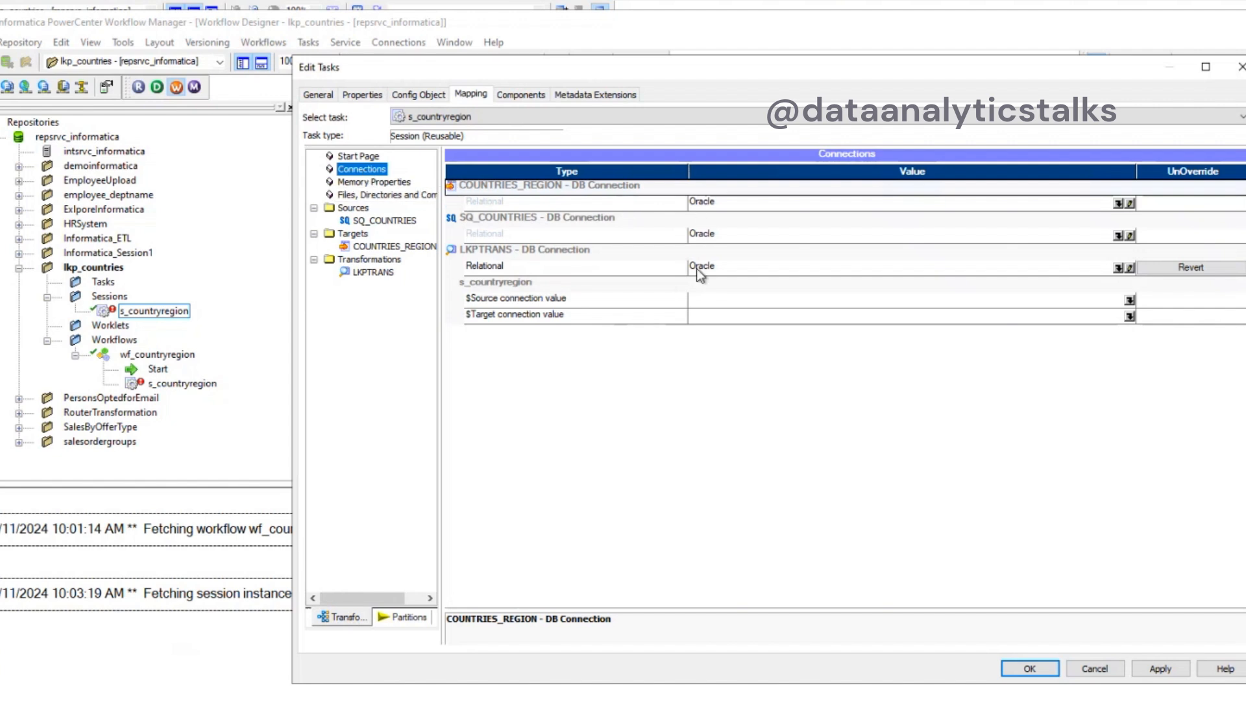
left_click(384, 221)
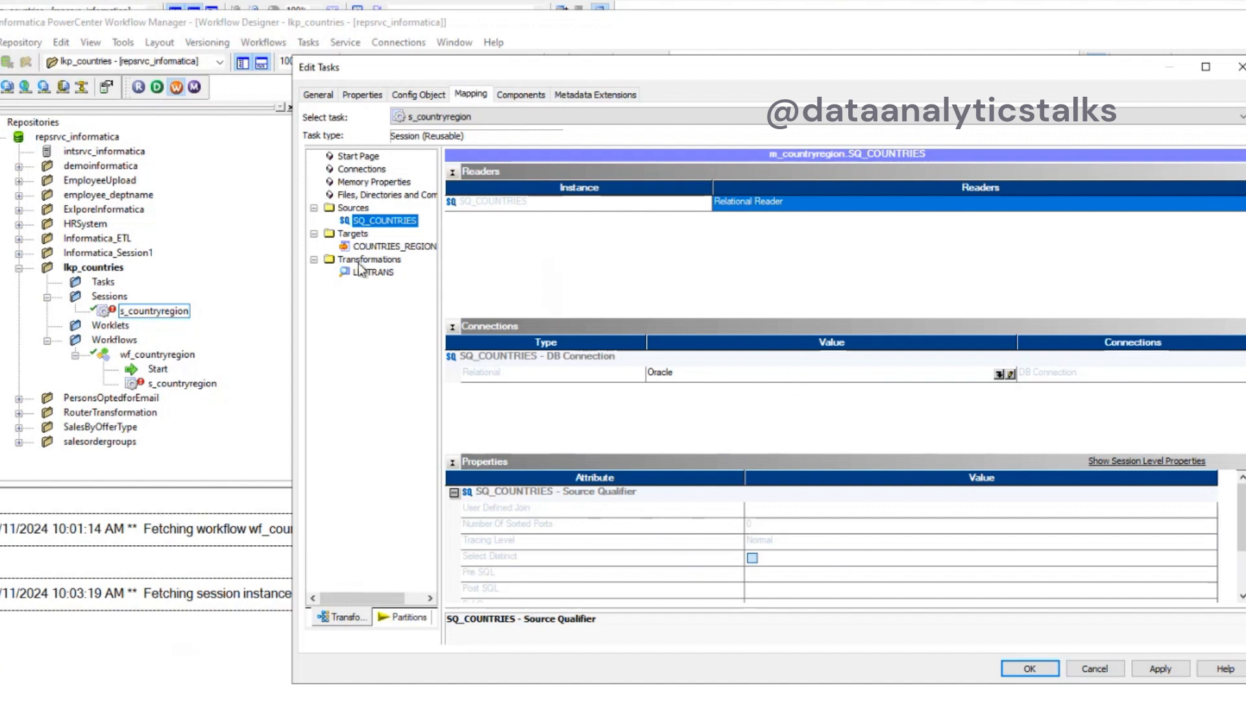
Disable Update as Update and Delete for the COUNTRIES_REGION target in the workflow's s_countryregion task
left_click(379, 247)
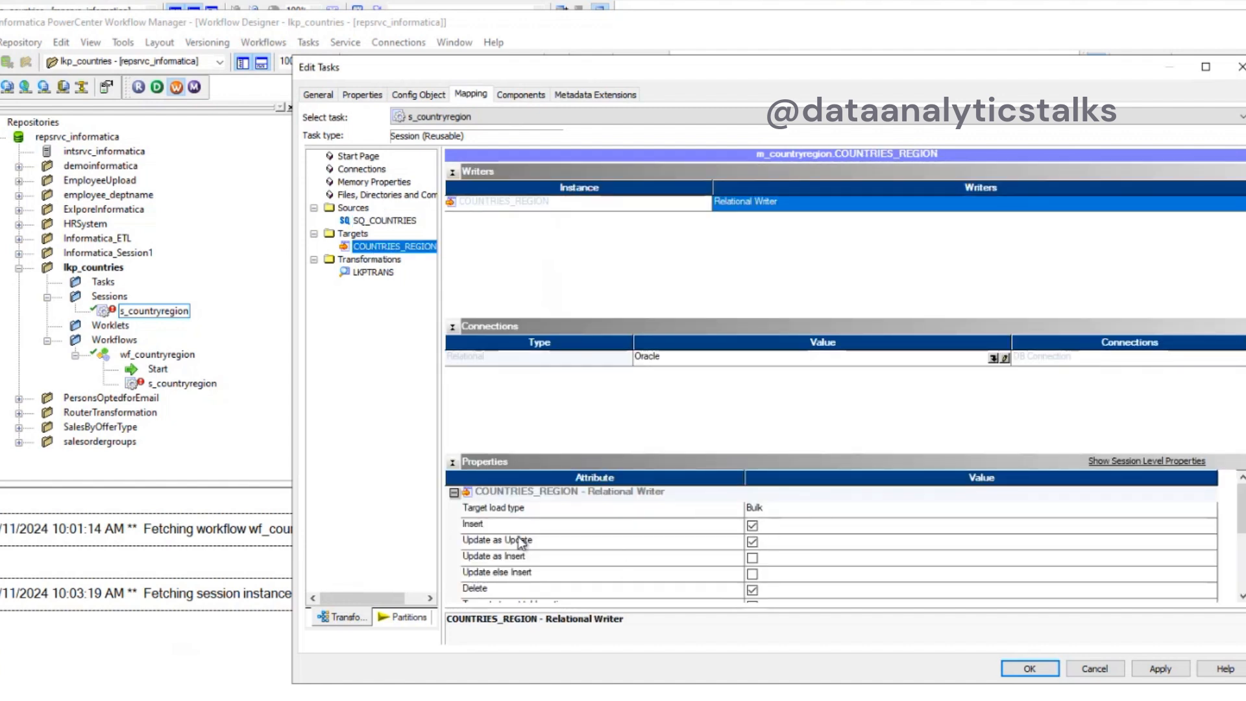
left_click(752, 542)
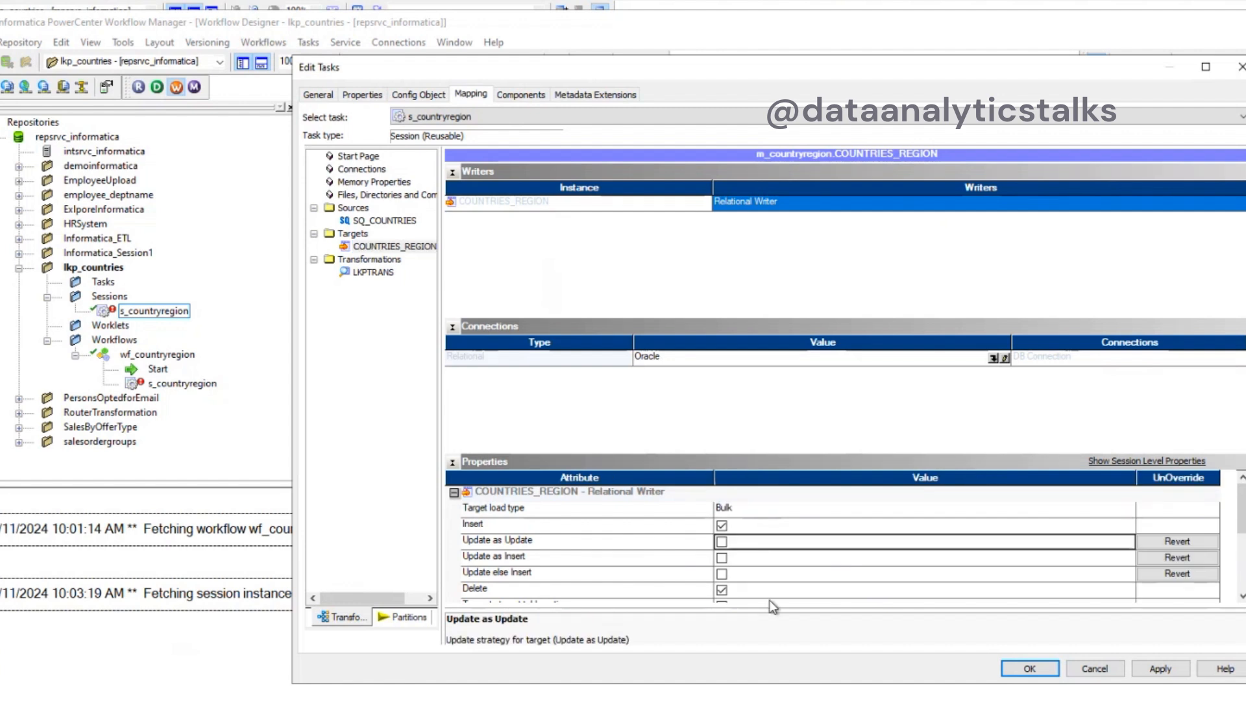
left_click(870, 589)
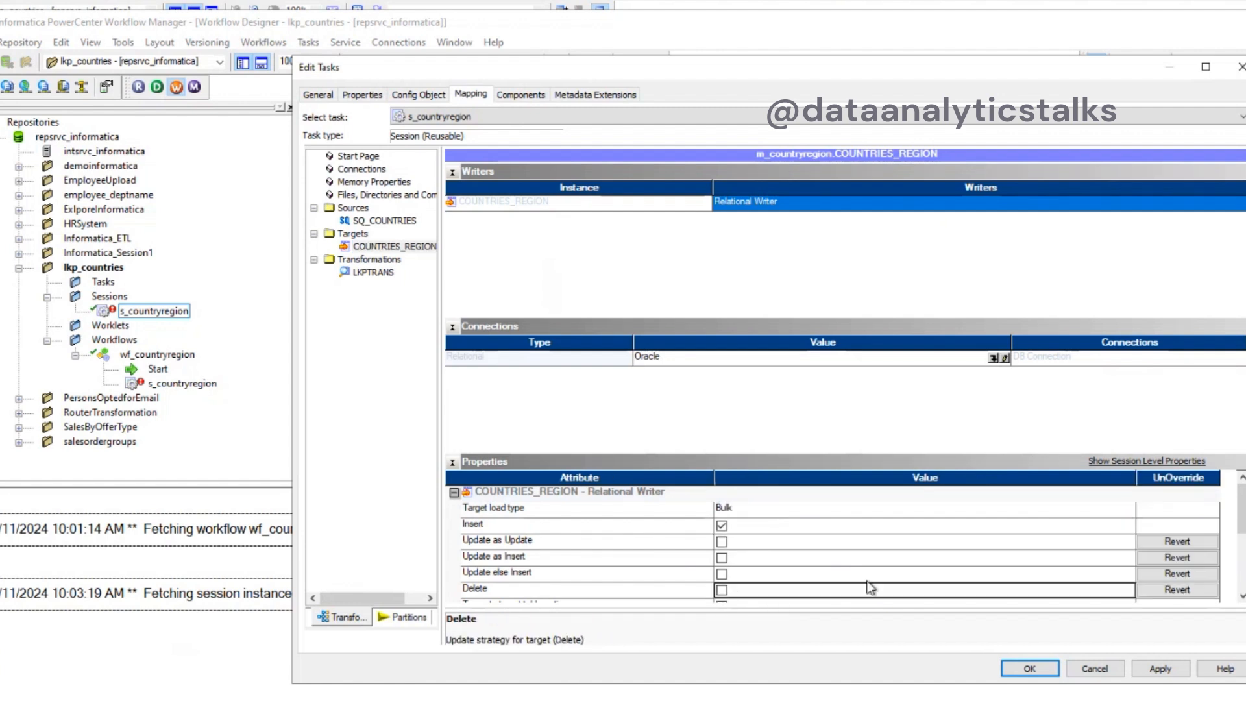
scroll(869, 588, "down", 3)
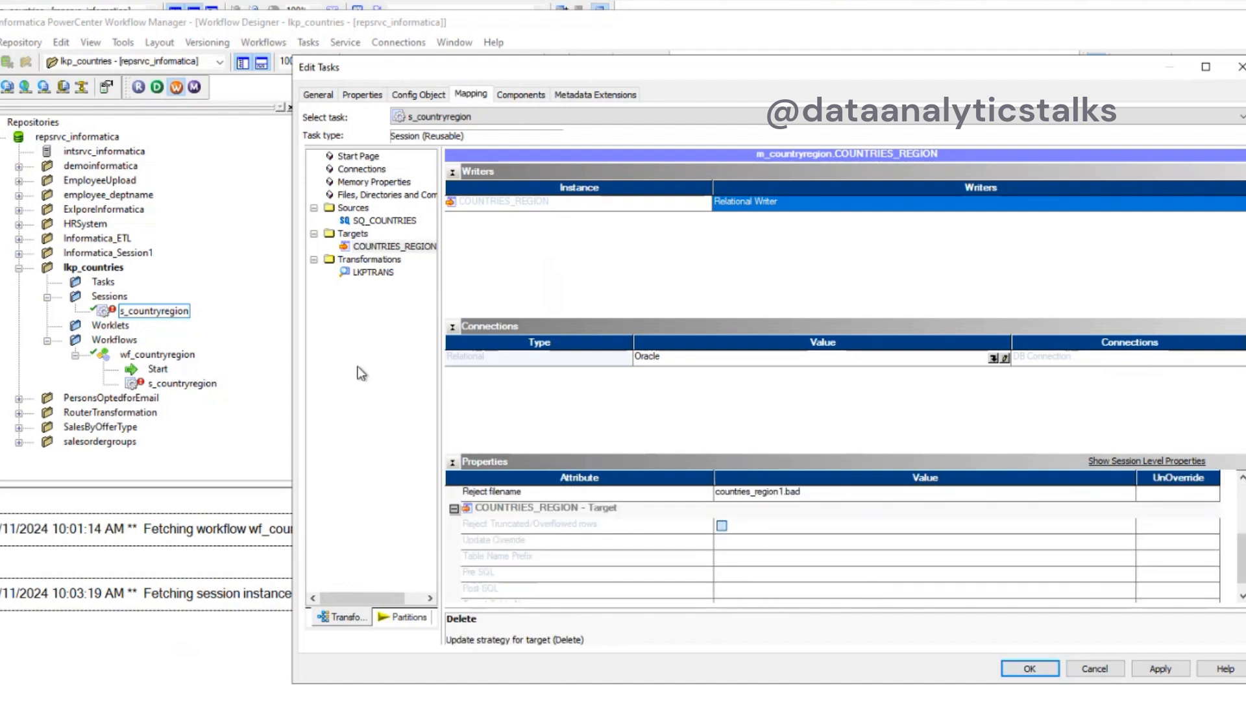
Assign the Oracle relational connection to LKPTRANS in the workflow's s_countryregion task and apply the changes
left_click(380, 273)
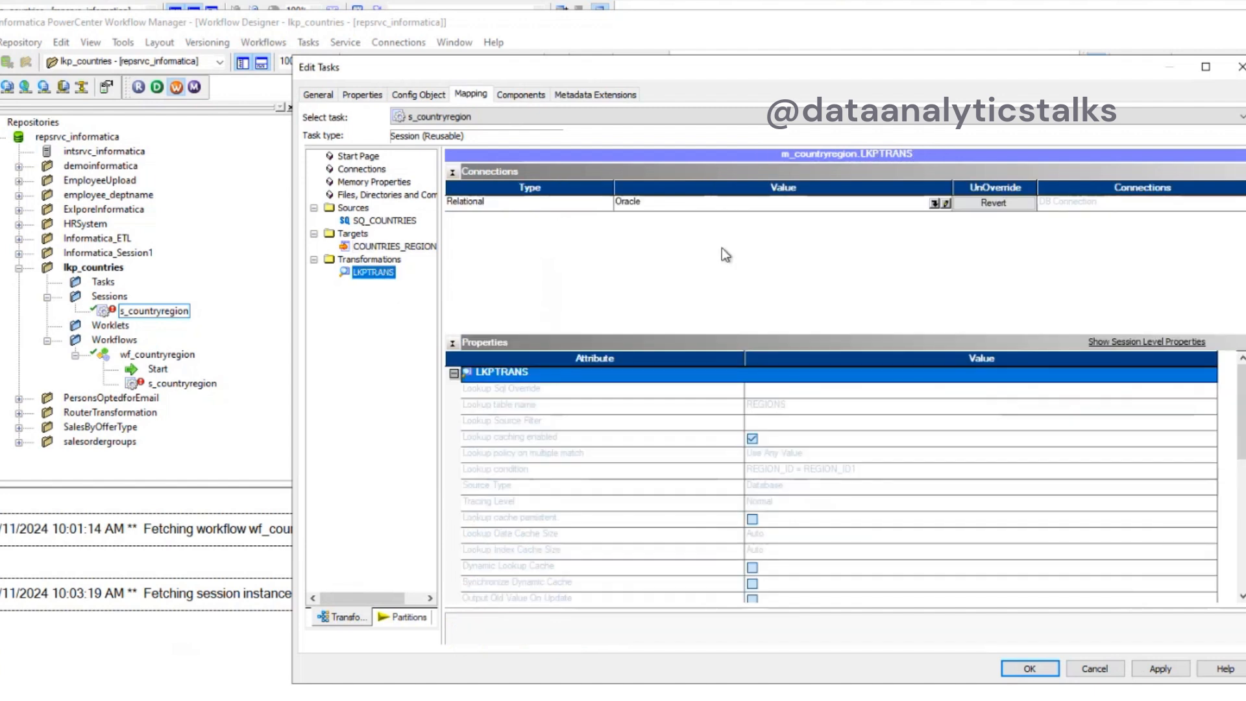
left_click(934, 203)
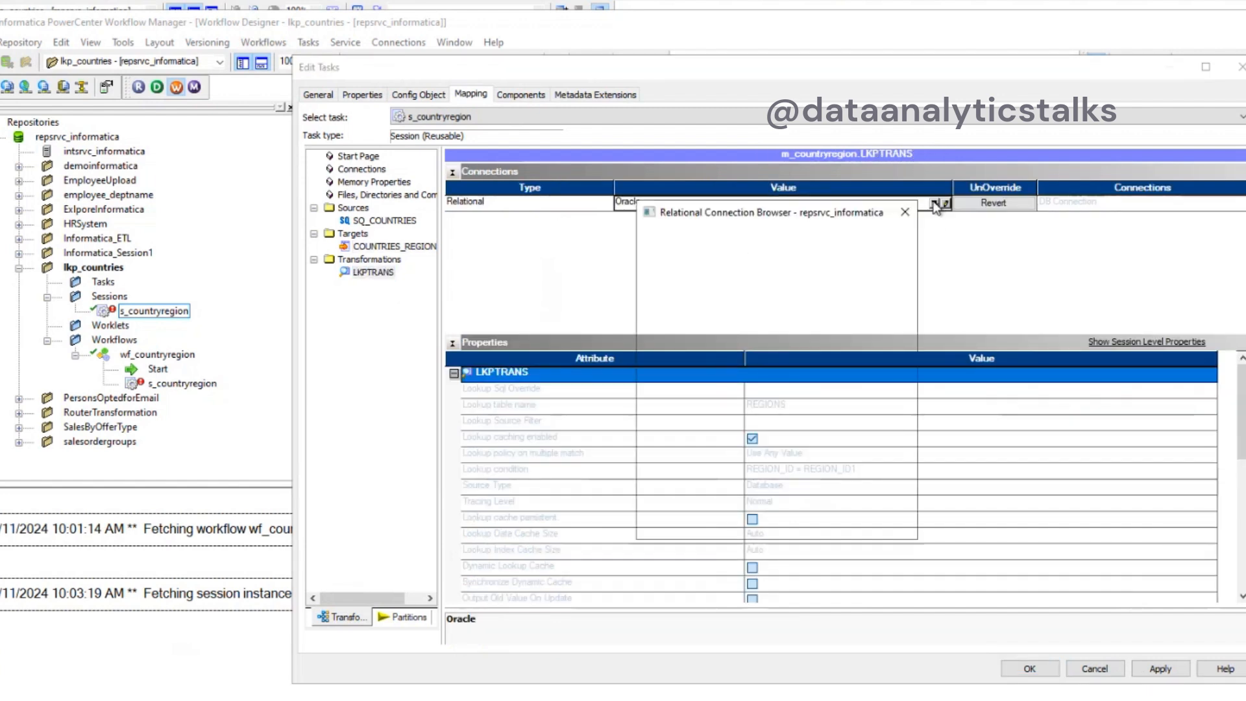
left_click(704, 373)
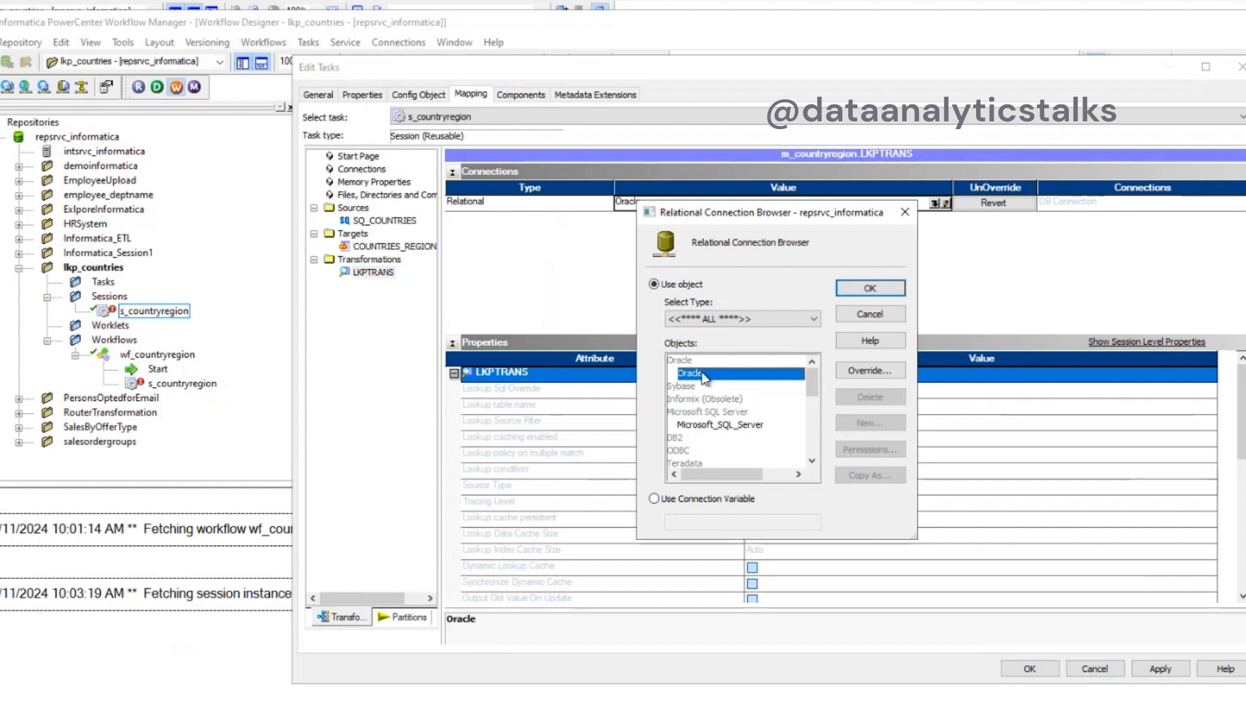
left_click(870, 288)
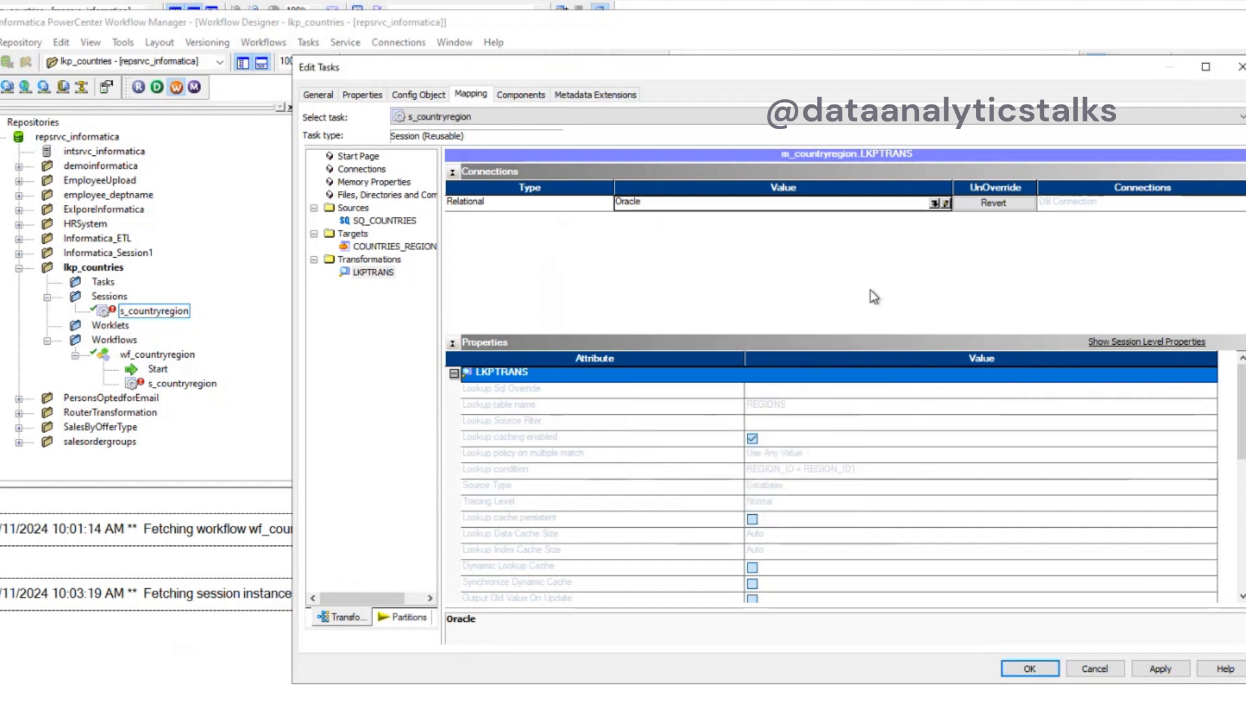
left_click(1169, 666)
left_click(1028, 668)
left_click(704, 362)
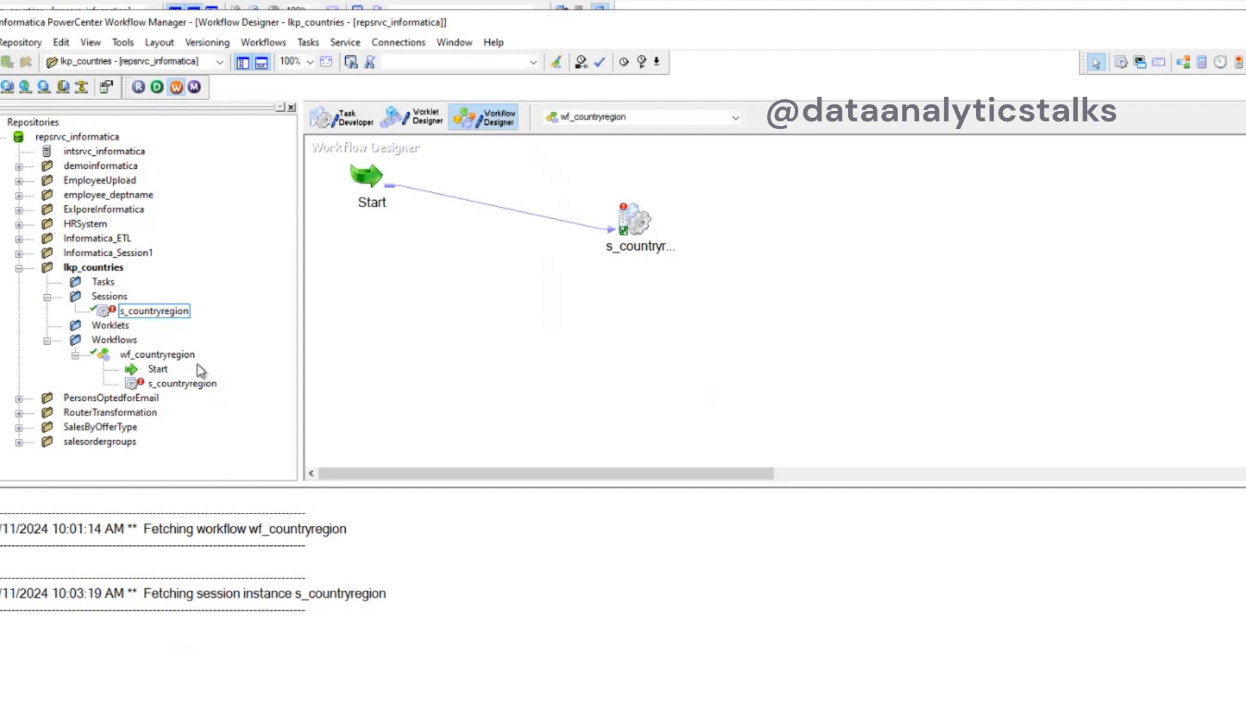
Open the reusable s_countryregion session in Task Developer and review its properties and the SQ_COUNTRIES source settings
left_click(351, 122)
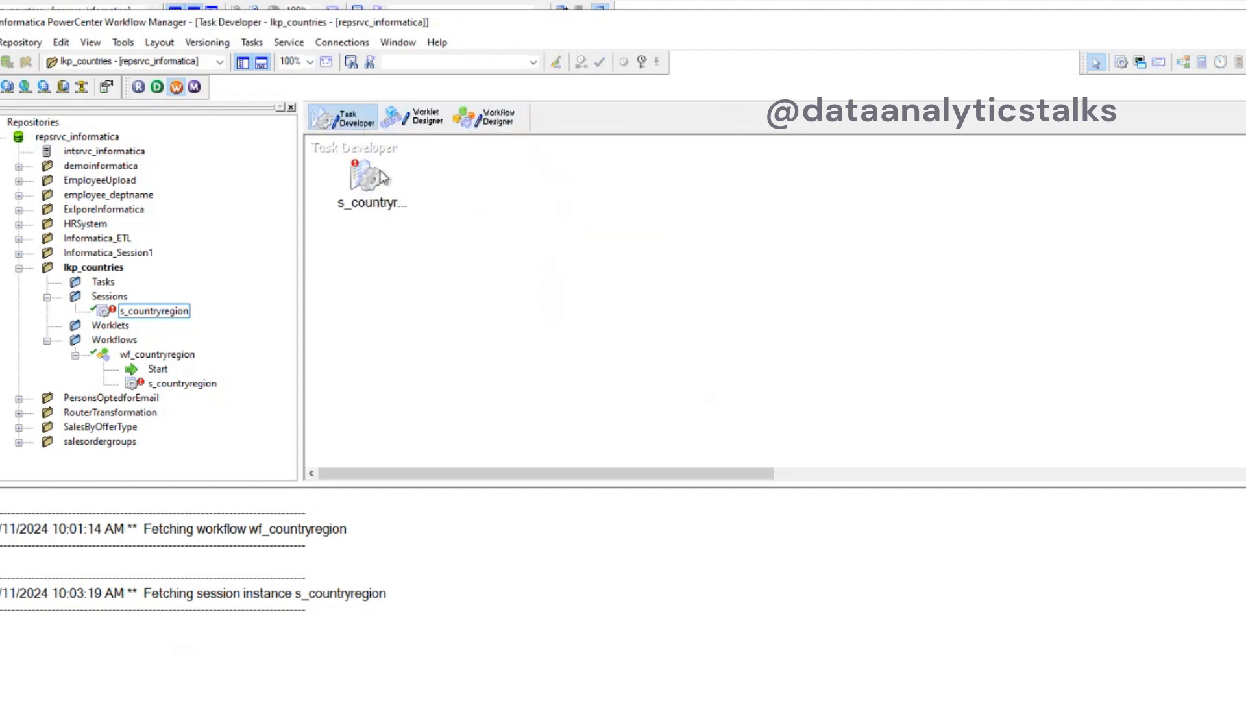
mouse_move(359, 177)
double_click(365, 181)
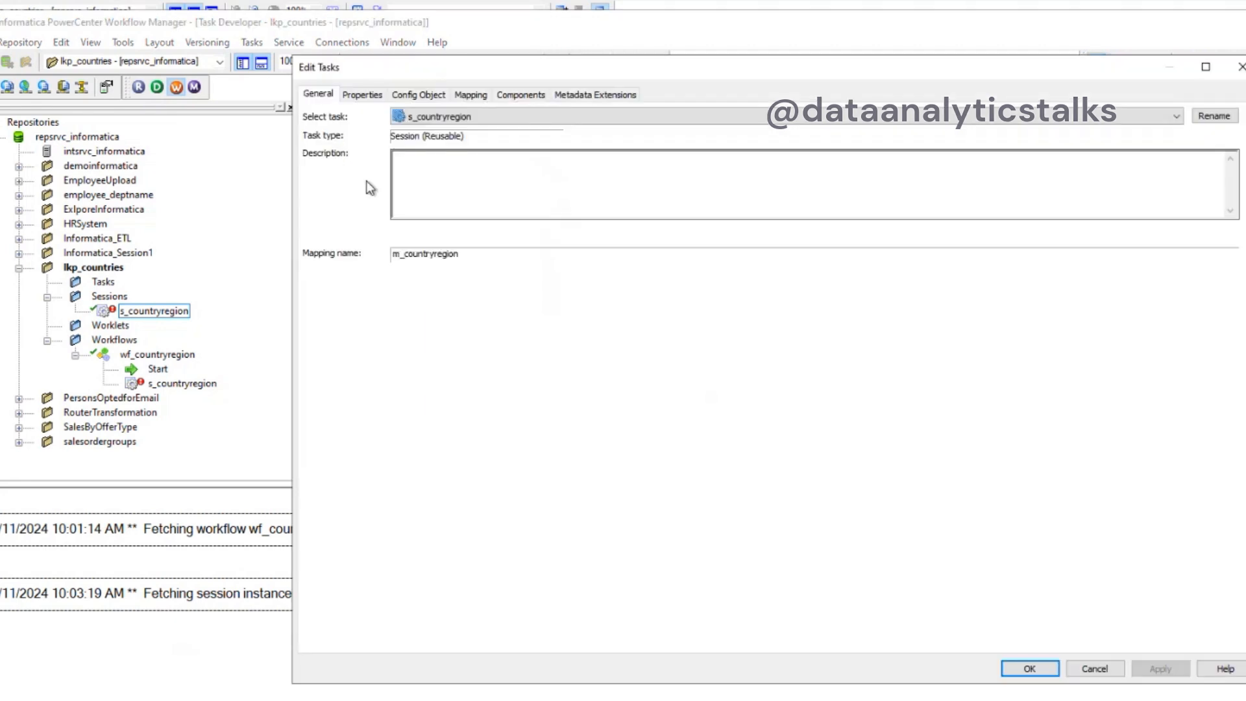
left_click(355, 95)
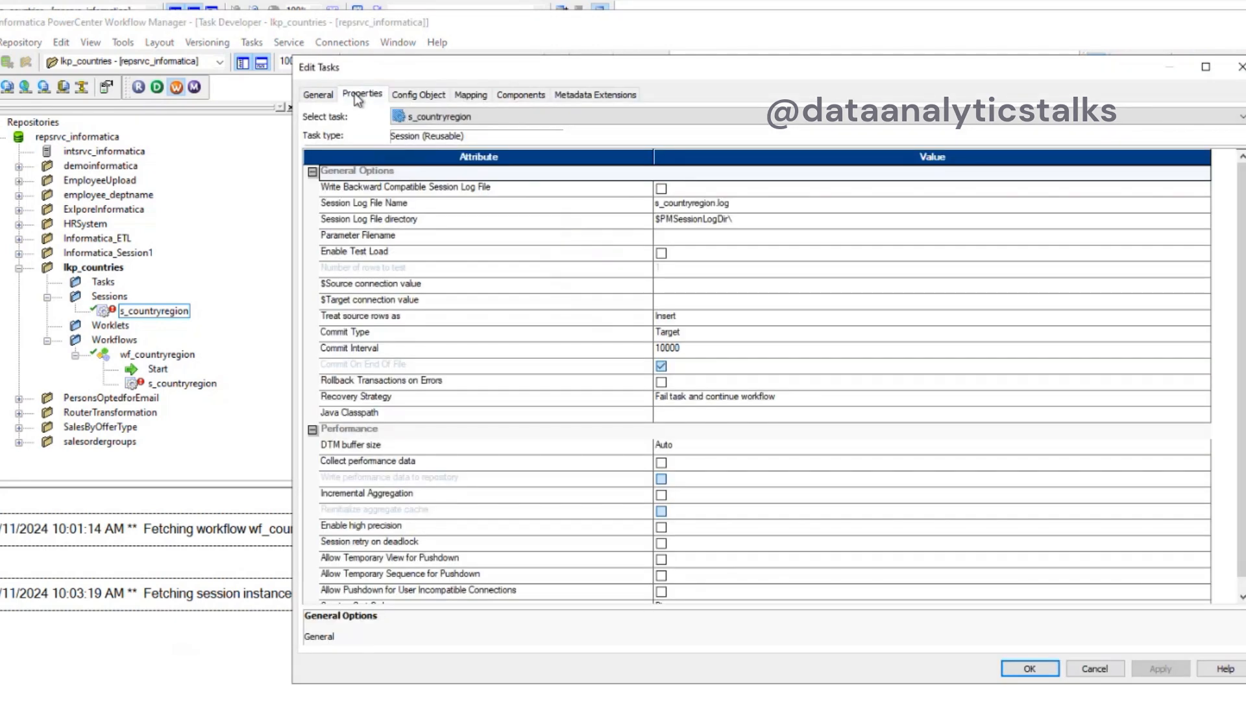
left_click(318, 95)
left_click(470, 95)
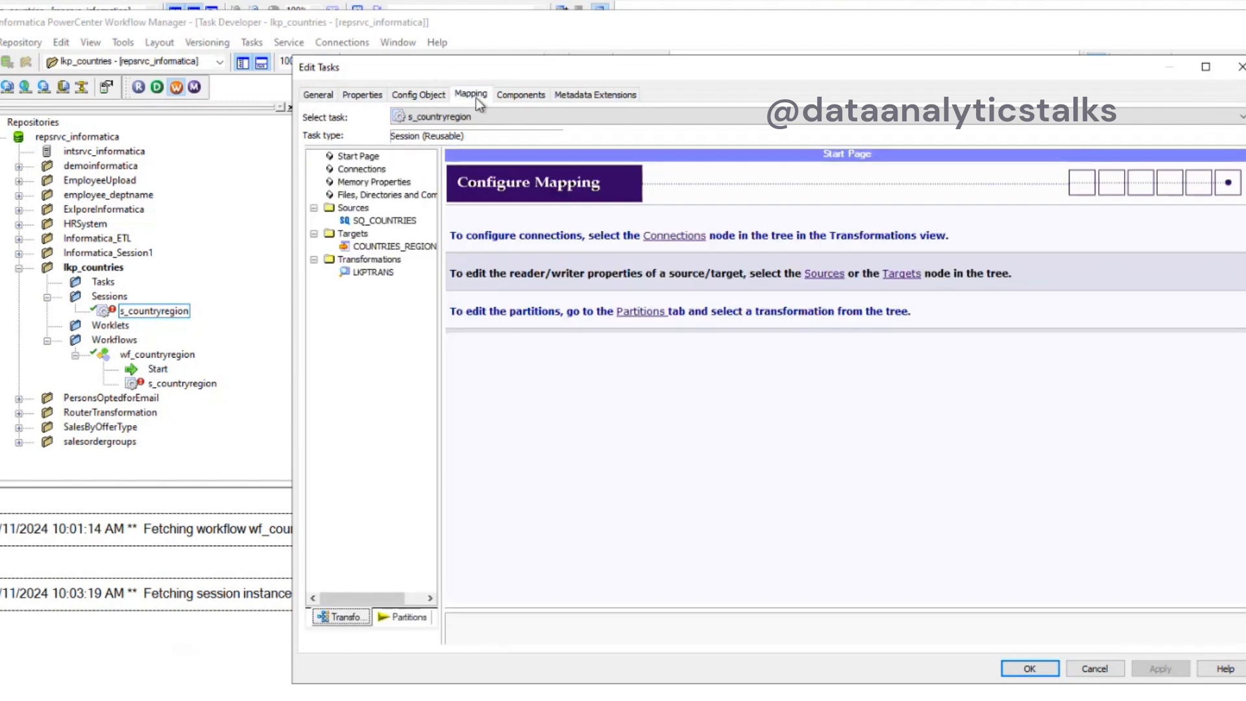
left_click(381, 221)
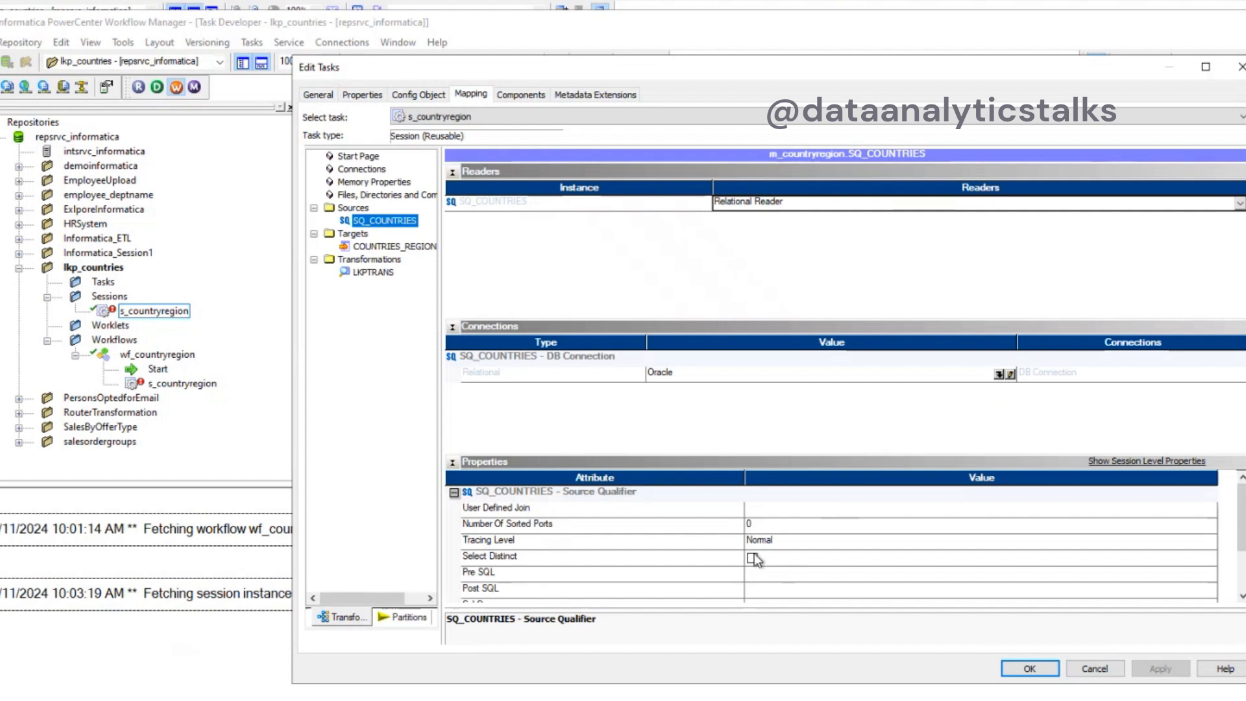
scroll(815, 574, "down", 2)
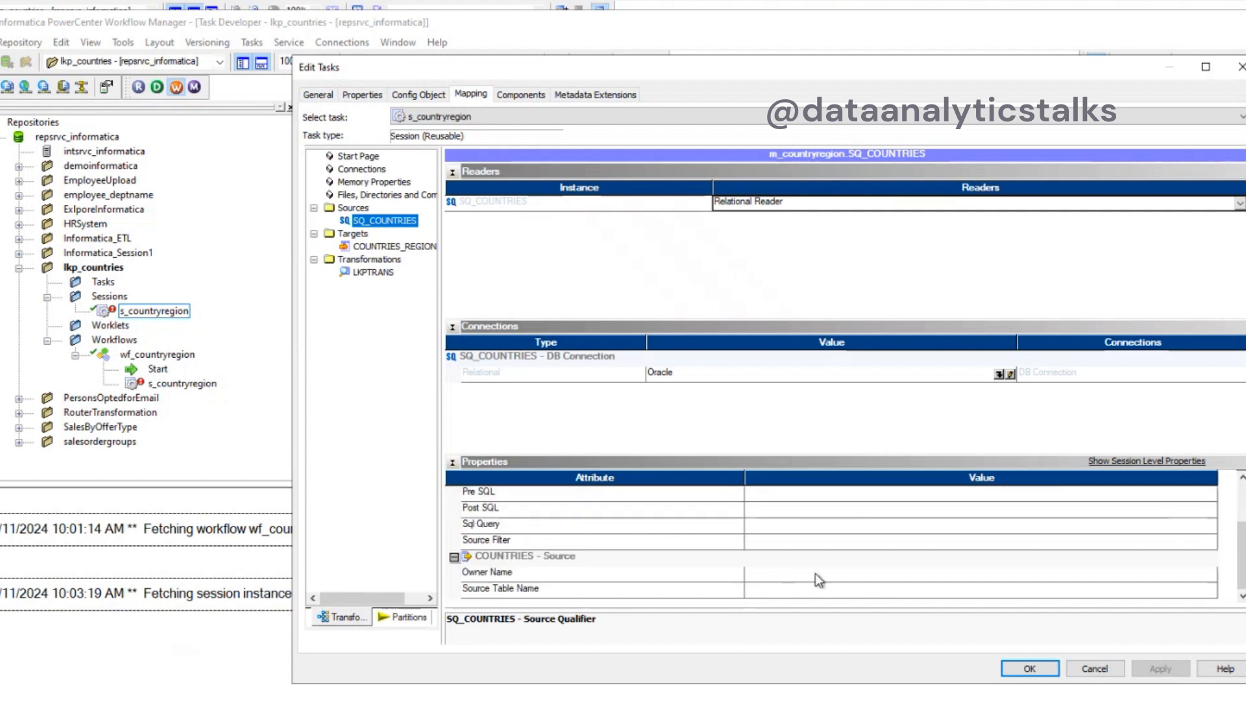
Disable Update as Update and Delete for the COUNTRIES_REGION target in the reusable session
left_click(381, 250)
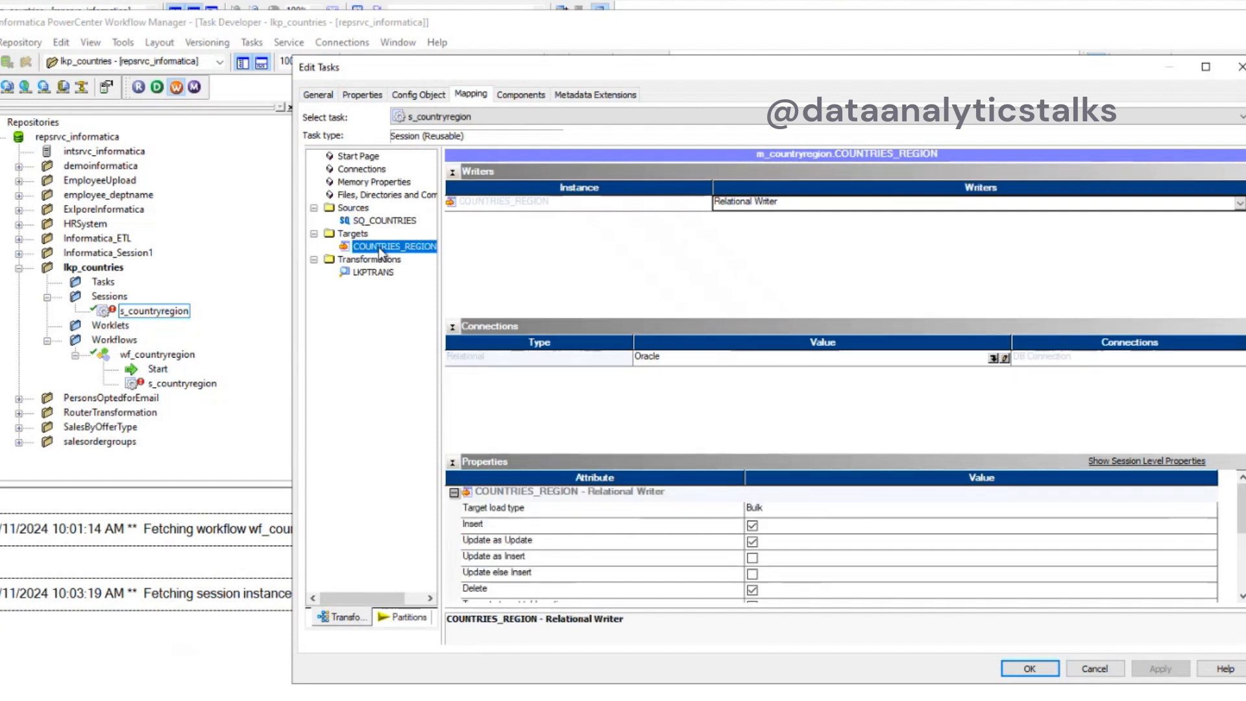
left_click(752, 541)
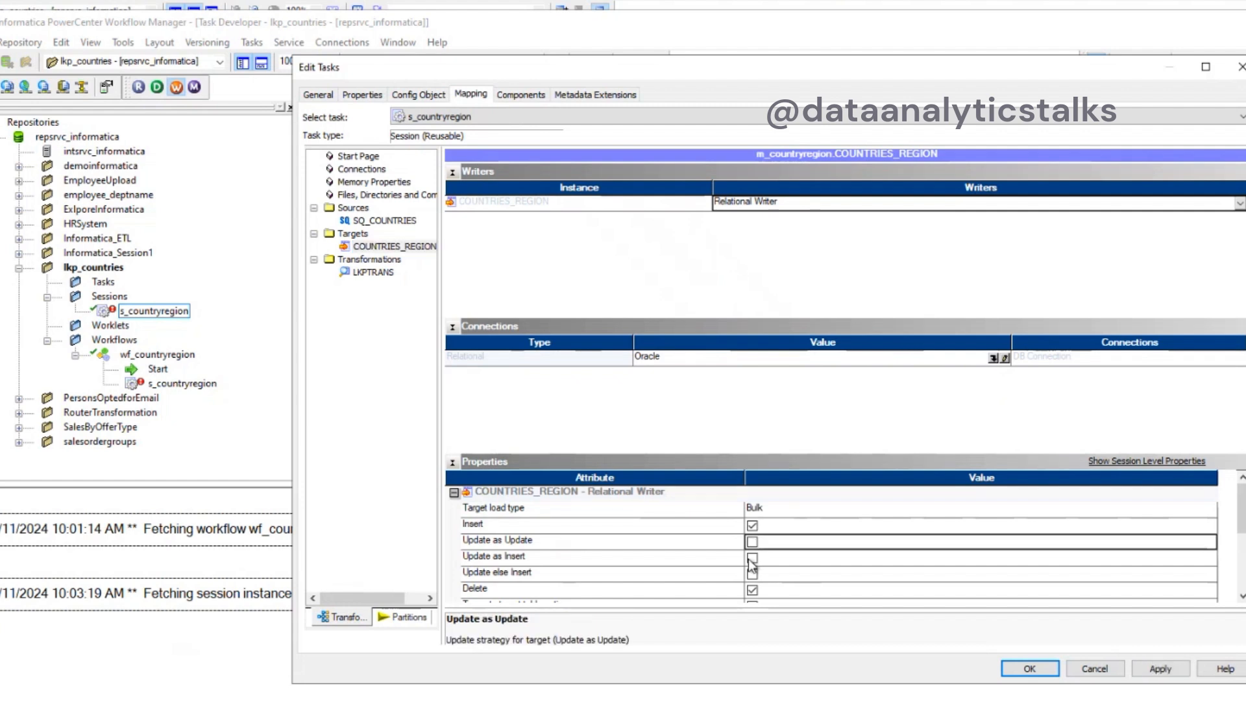
left_click(754, 592)
left_click(752, 591)
scroll(823, 562, "down", 4)
scroll(823, 559, "up", 4)
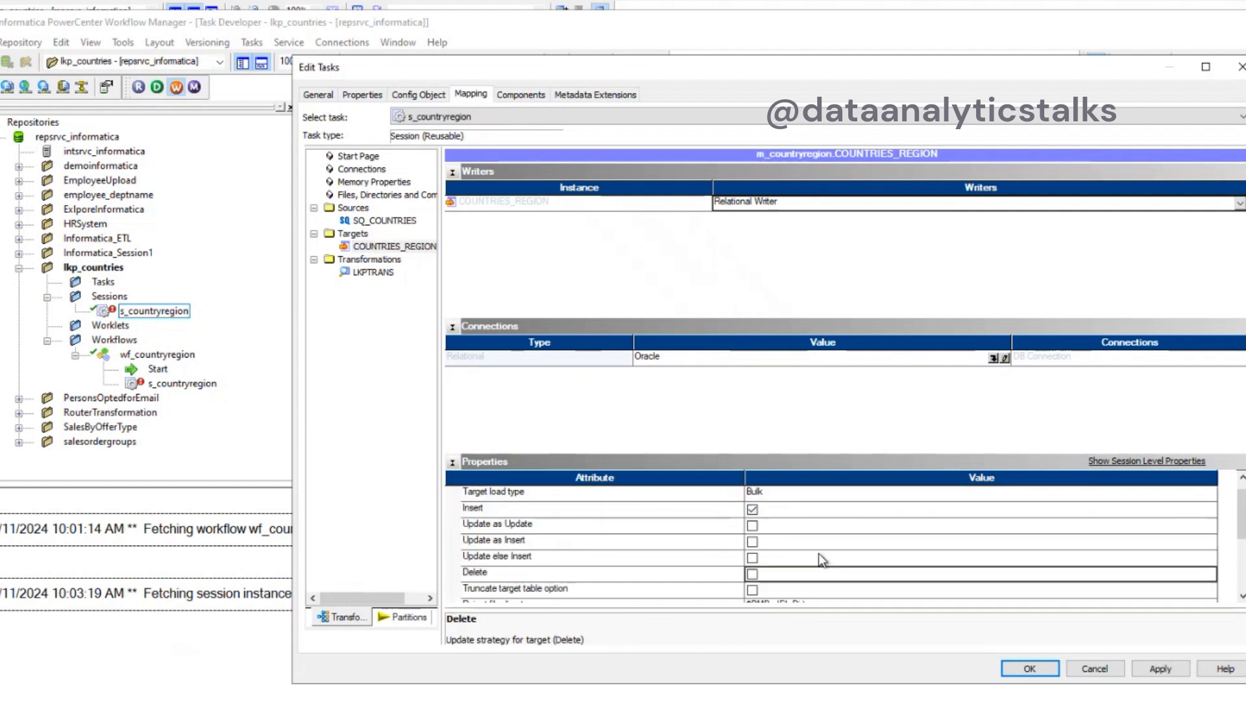
scroll(821, 558, "up", 1)
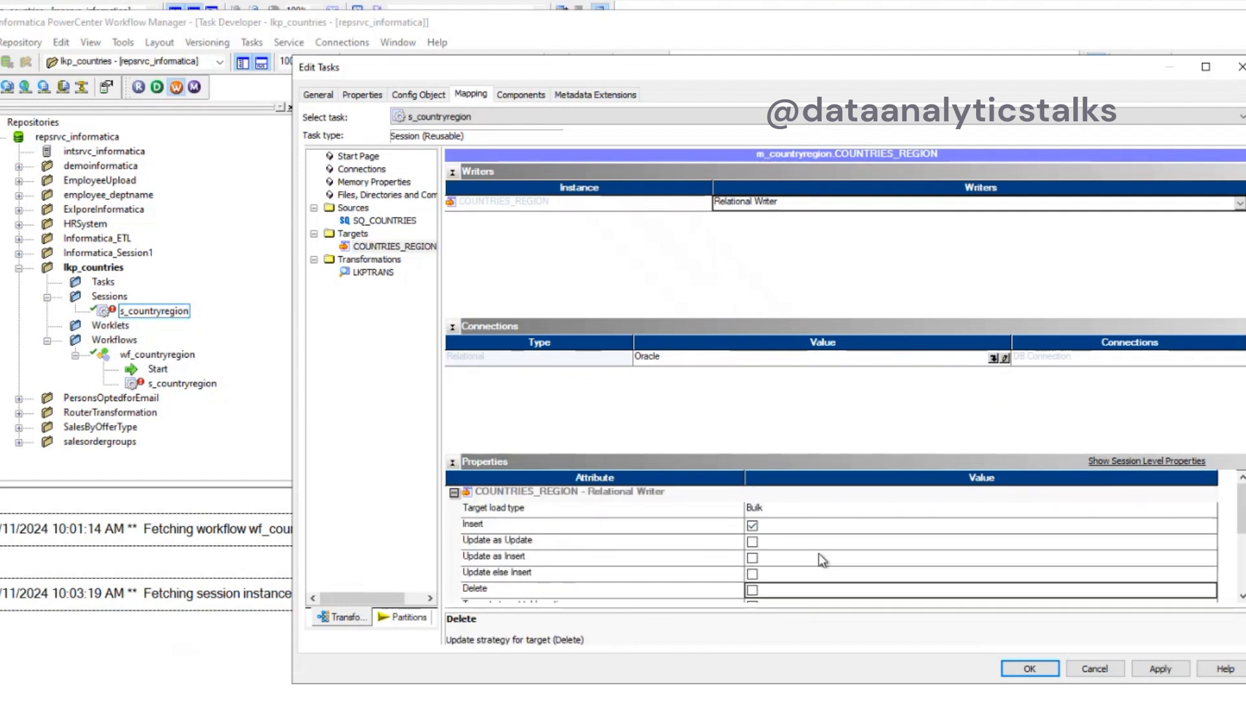
Set the COUNTRIES_REGION target load type to Normal
left_click(797, 514)
left_click(793, 506)
left_click(788, 526)
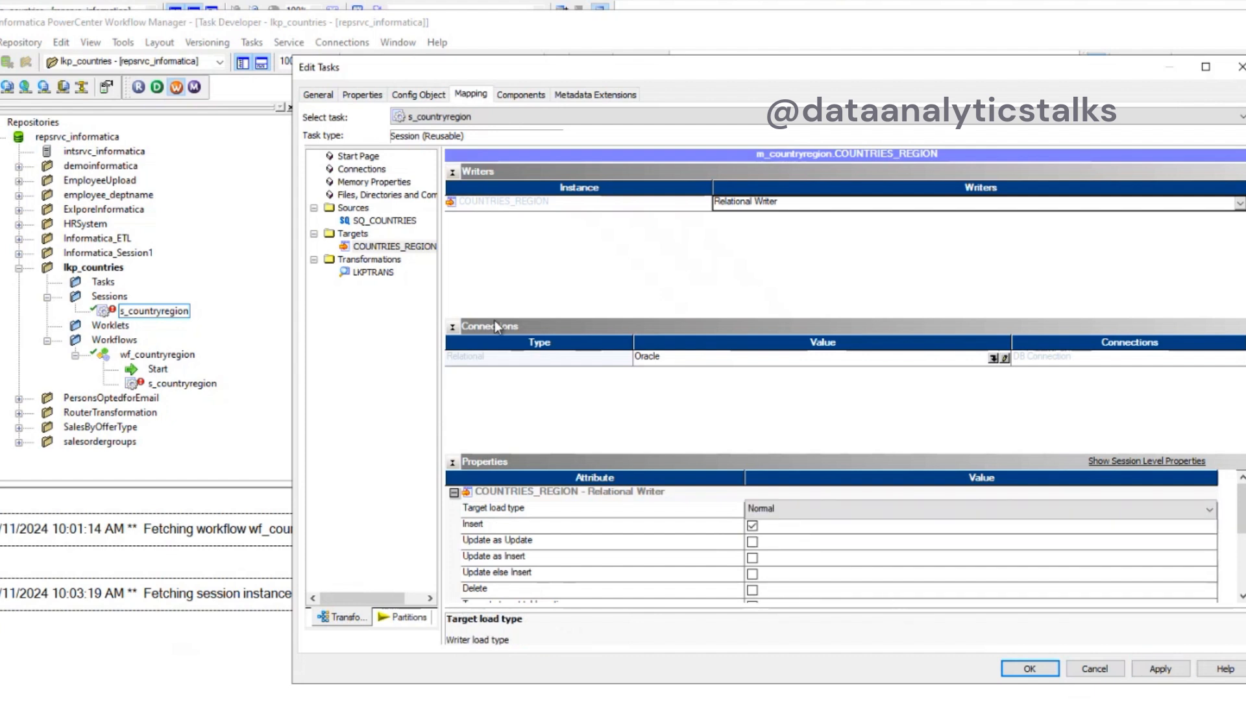
Assign the Oracle relational connection to LKPTRANS in the reusable session, apply it, and save the changes to the repository
left_click(370, 273)
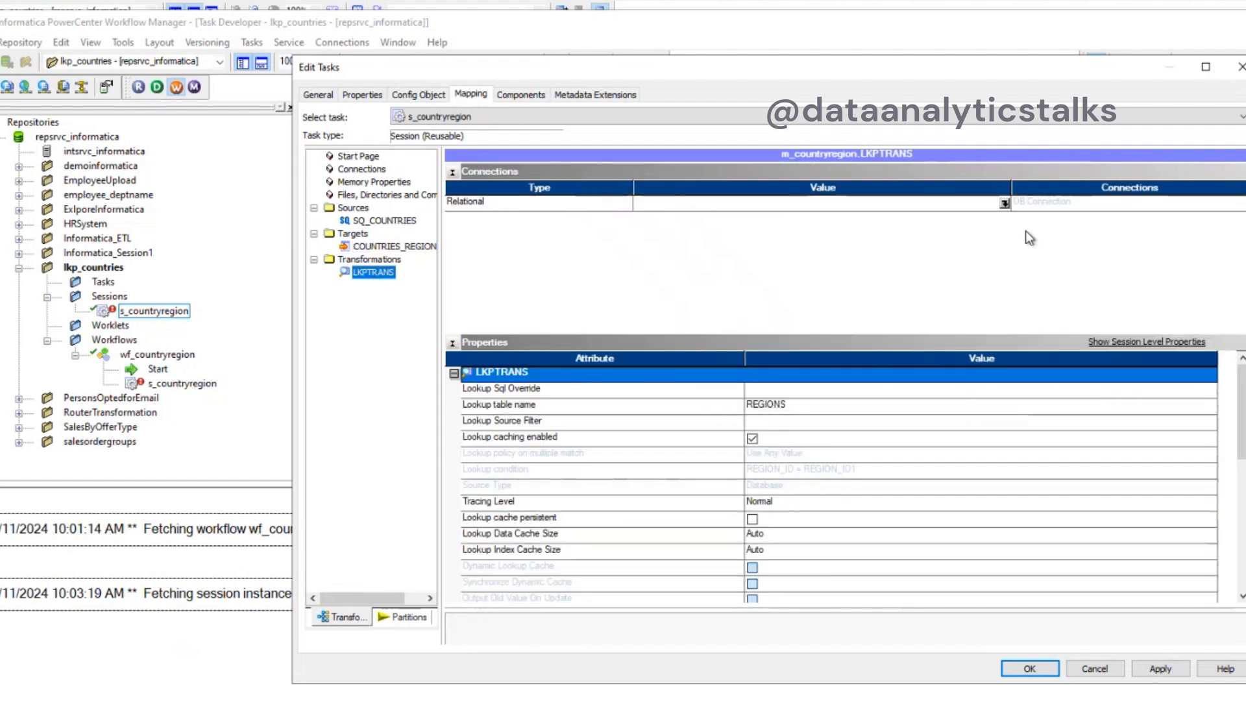
left_click(1005, 203)
left_click(690, 373)
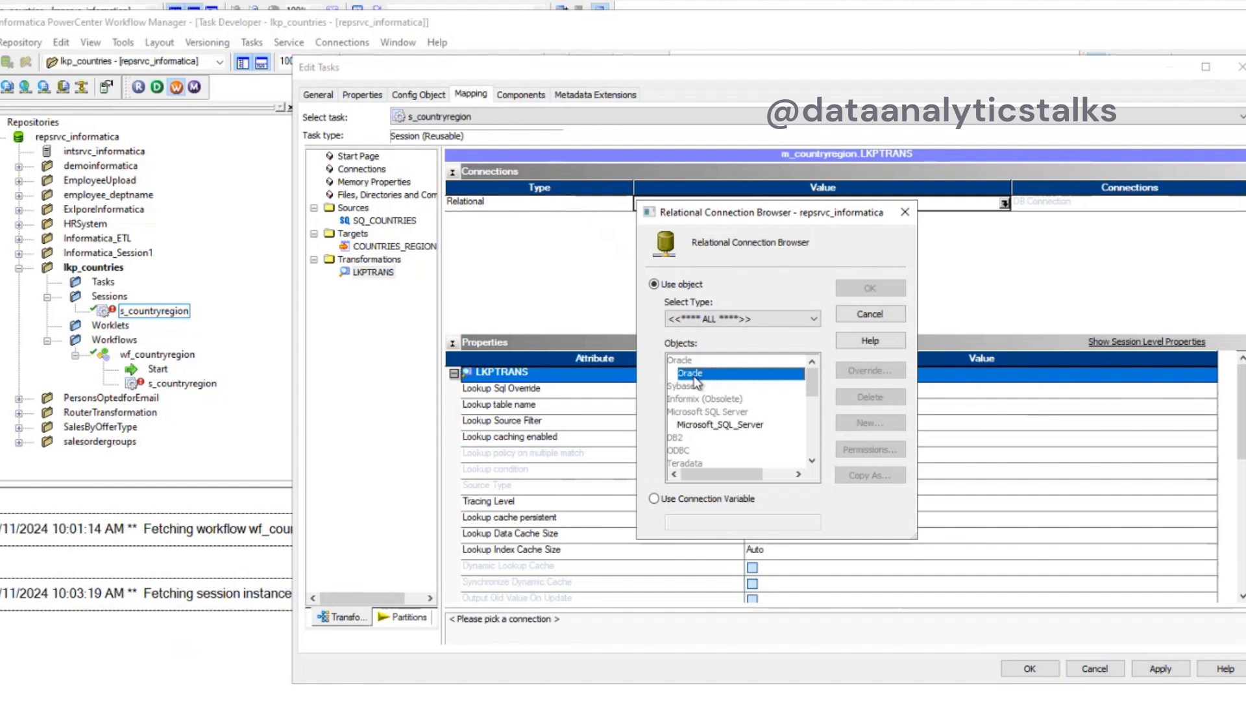
left_click(862, 288)
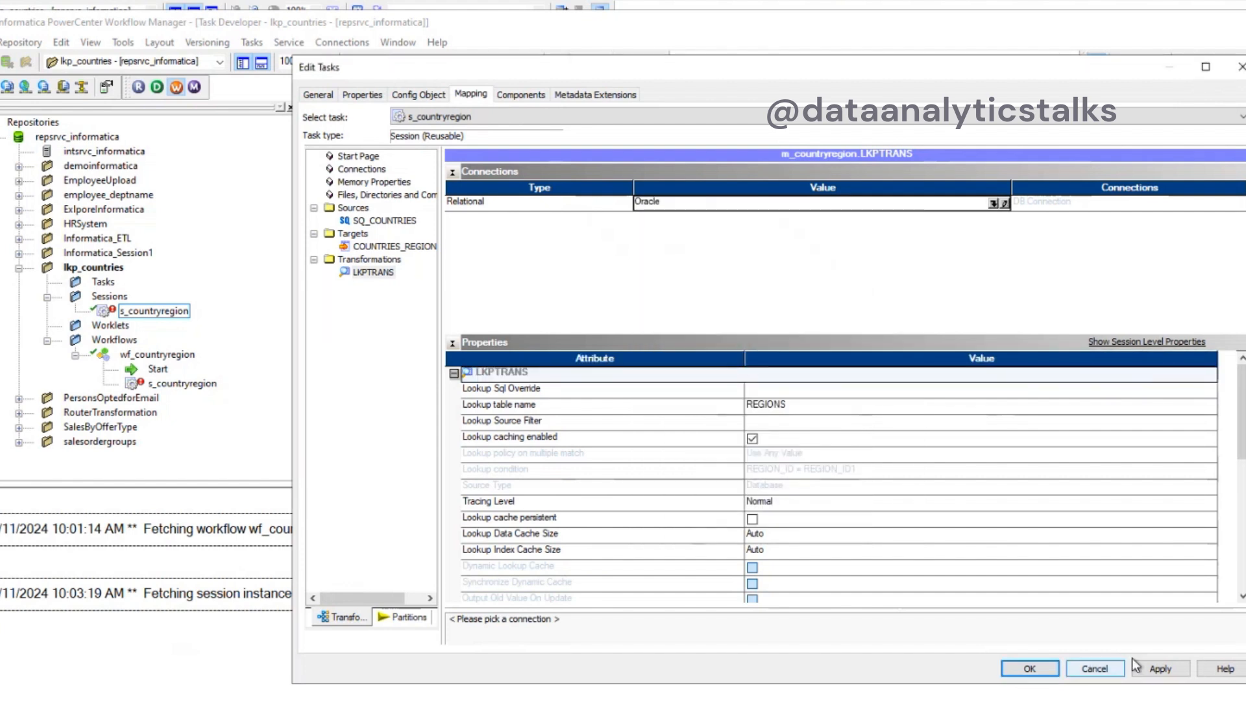
left_click(1158, 669)
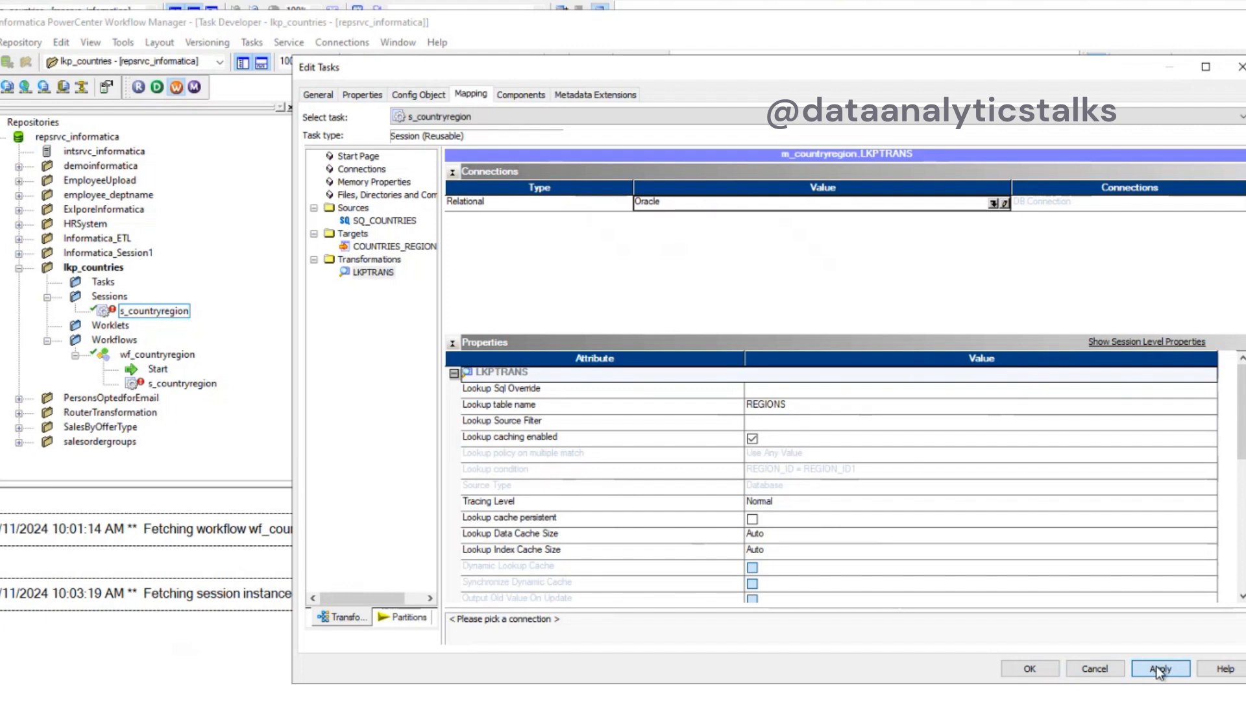
left_click(1029, 668)
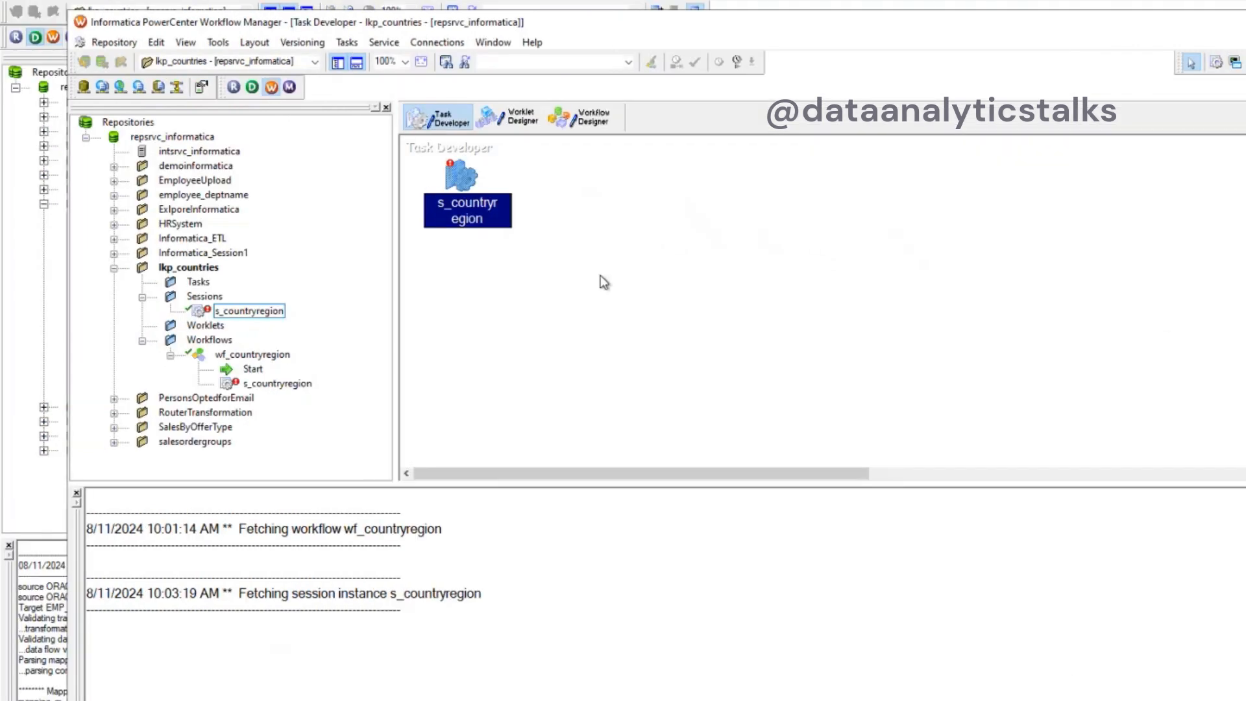
left_click(114, 43)
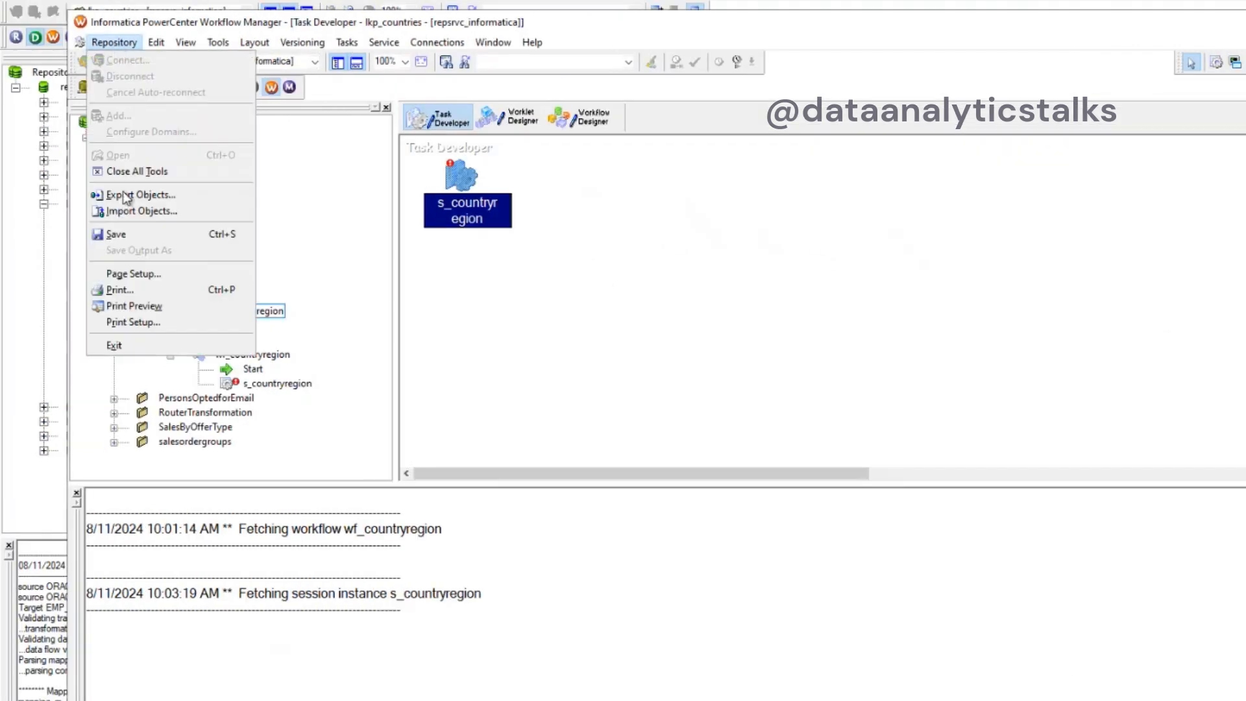
left_click(124, 235)
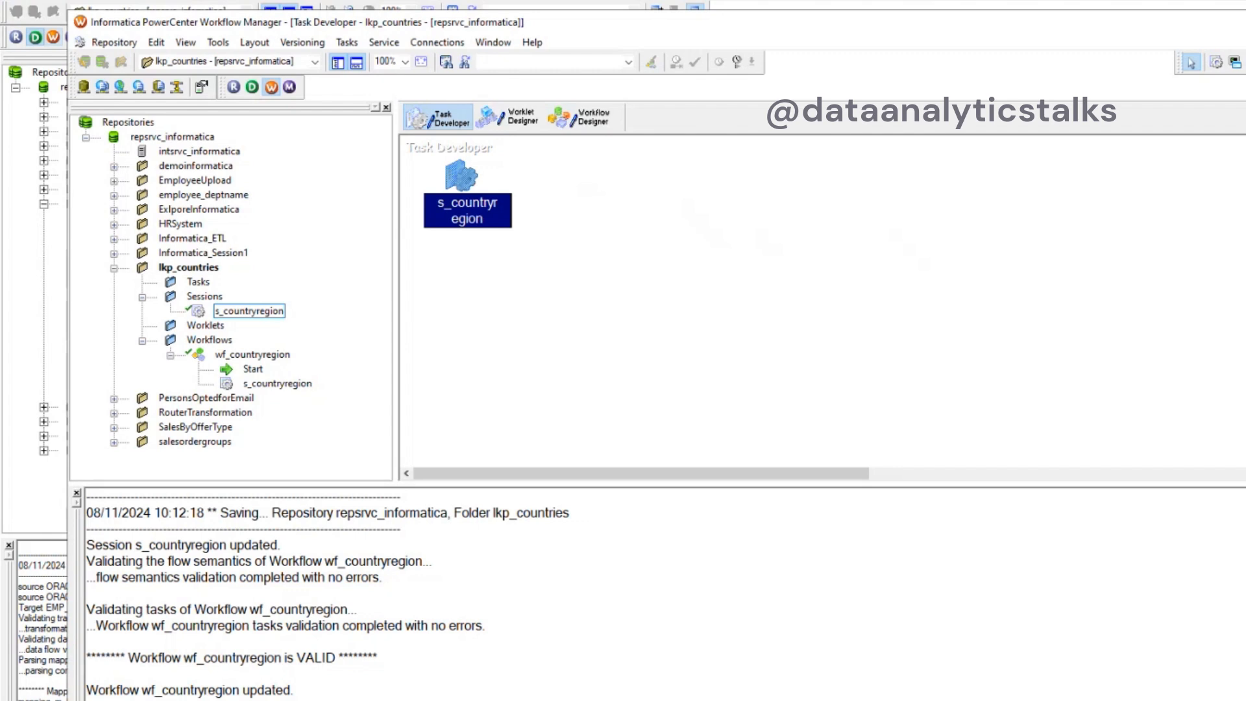
Launch Workflow Monitor and start the wf_countryregion workflow from the Workflow Designer
left_click(272, 87)
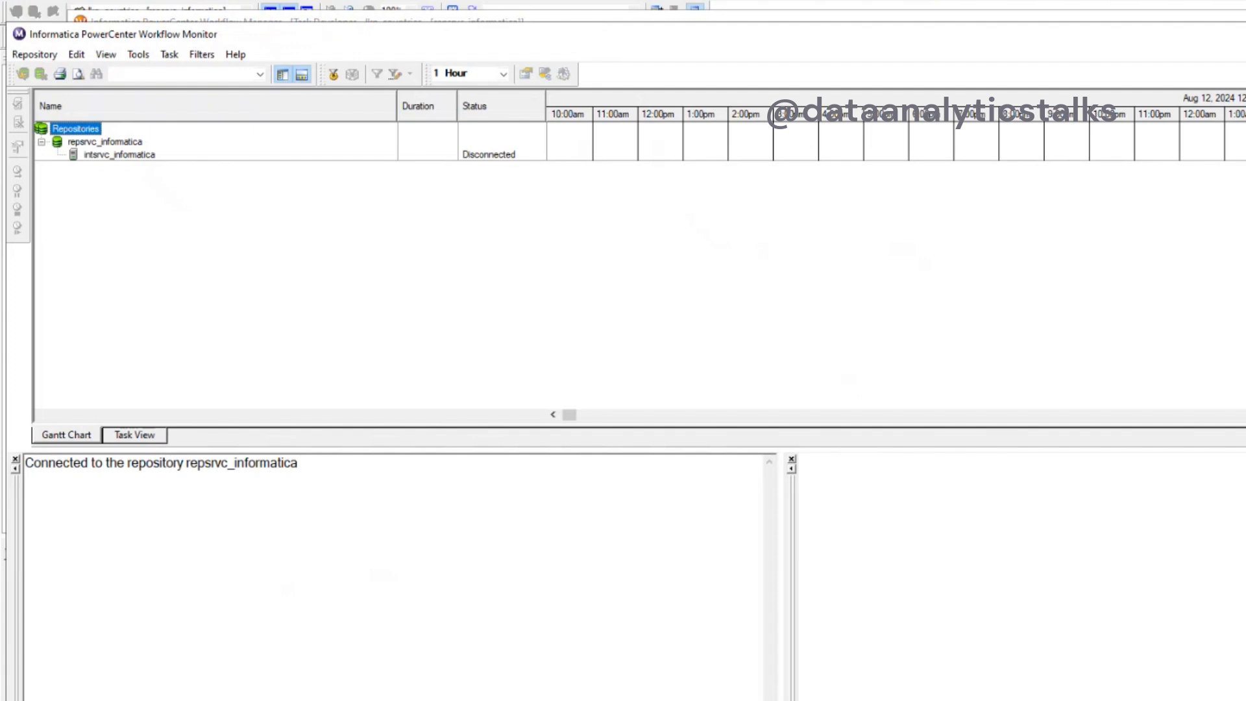
key("alt+Tab")
right_click(589, 263)
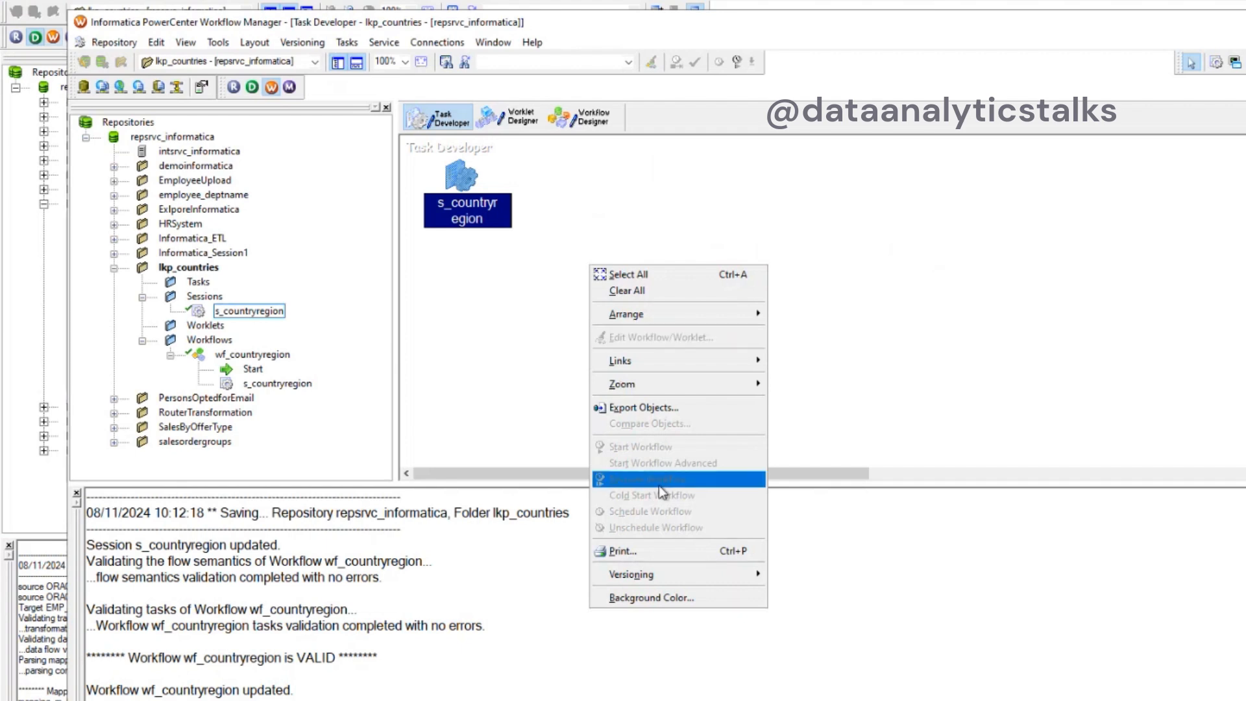
left_click(909, 327)
left_click(577, 117)
right_click(601, 299)
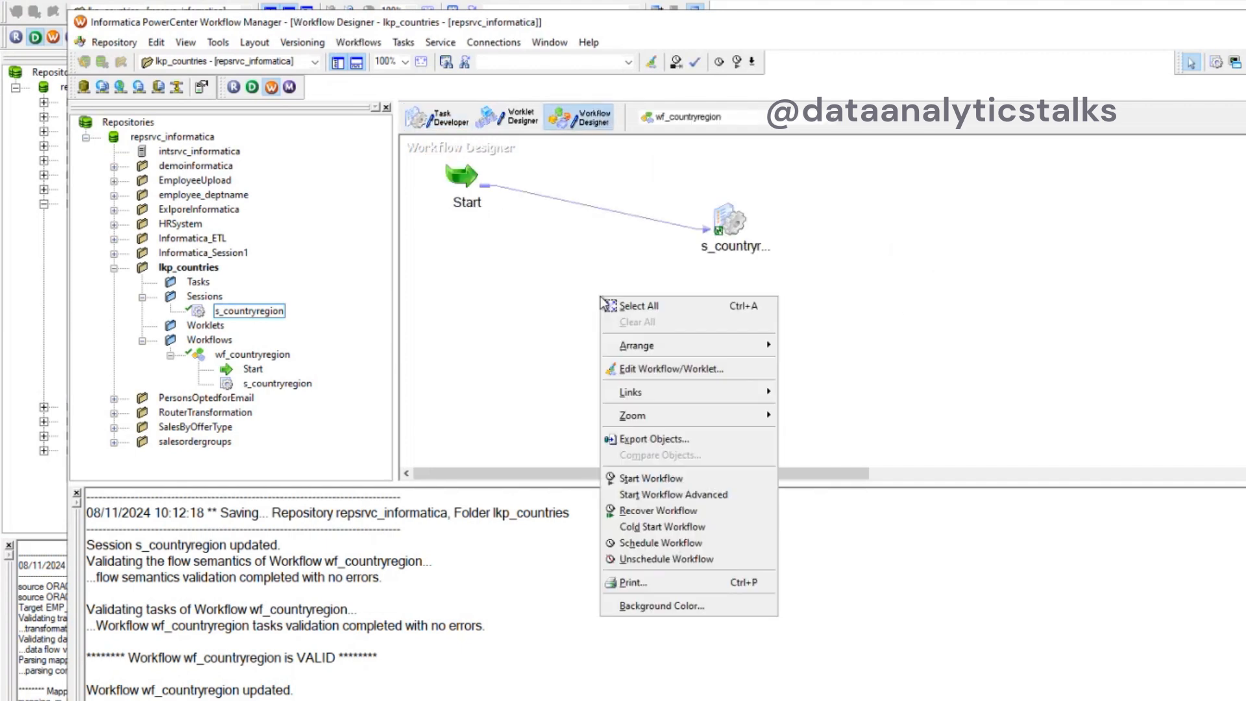
left_click(651, 478)
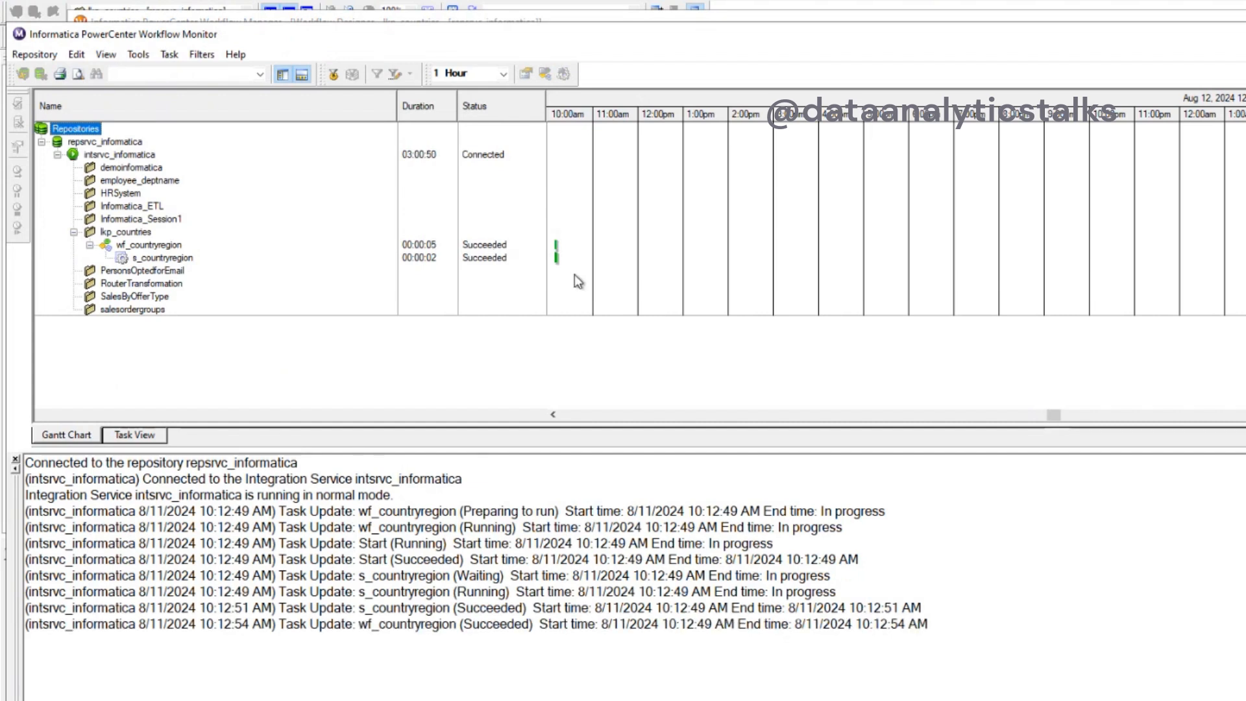
Review the task details of the s_countryregion session run, checking its target success rows
left_click(170, 260)
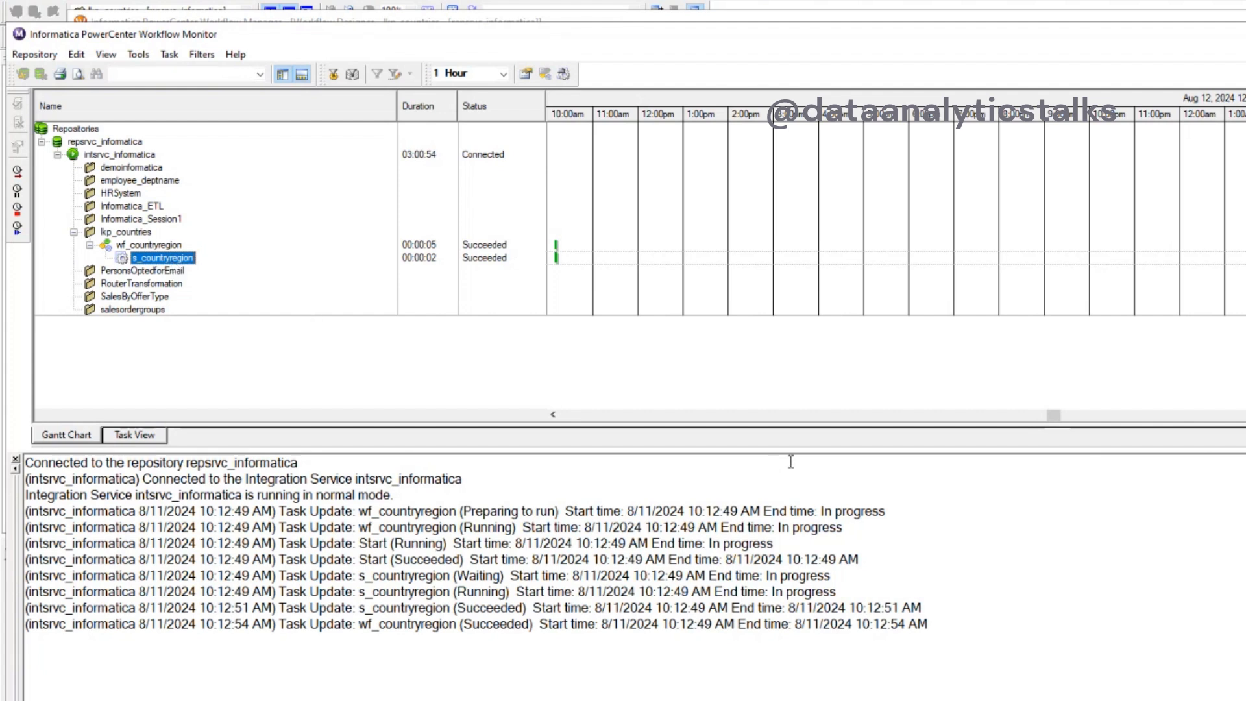
left_click_drag(788, 450, 789, 450)
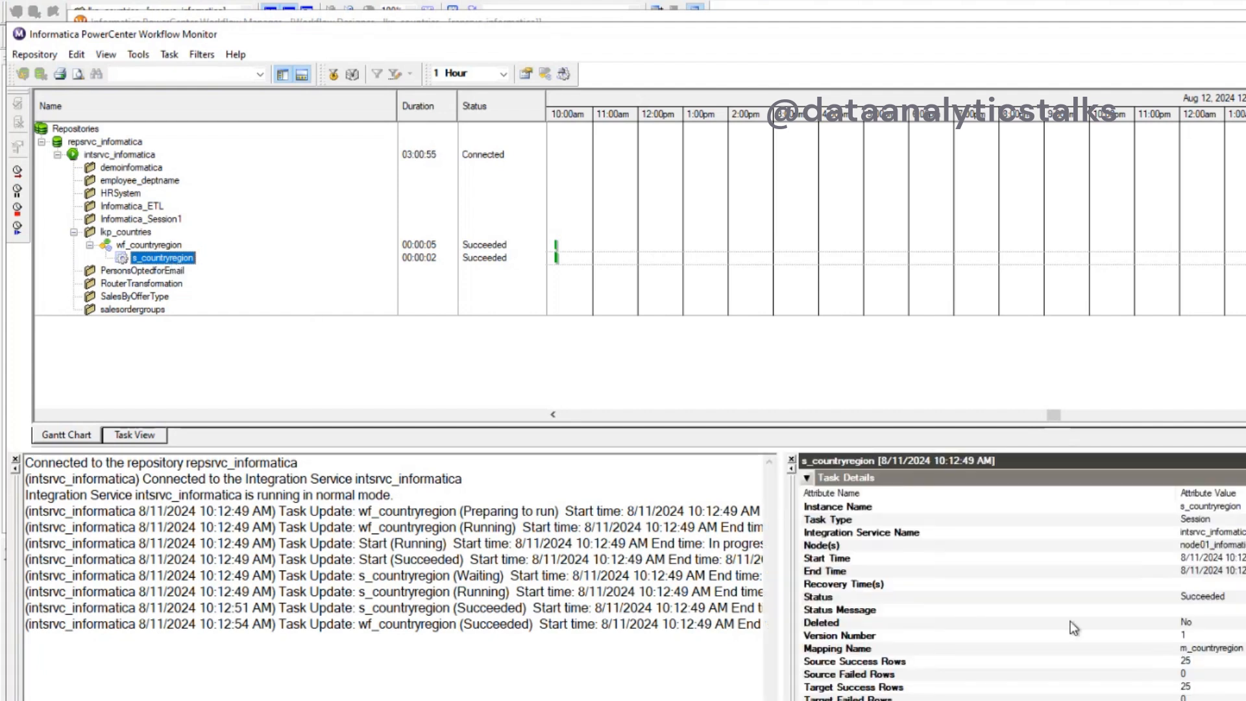
left_click(1206, 692)
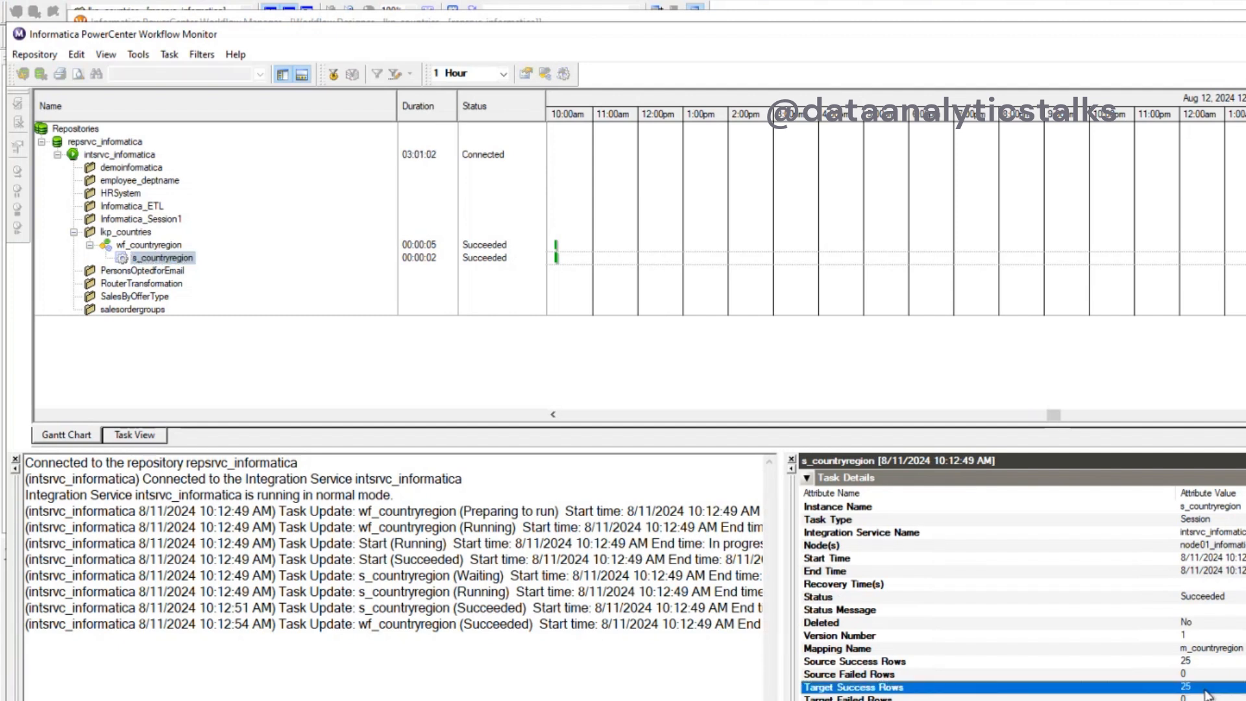
Switch to Oracle SQL Developer, collapse the REGIONS table, and display the data of the COUNTRIES_REGION table
key("alt+Tab")
key("alt+Tab")
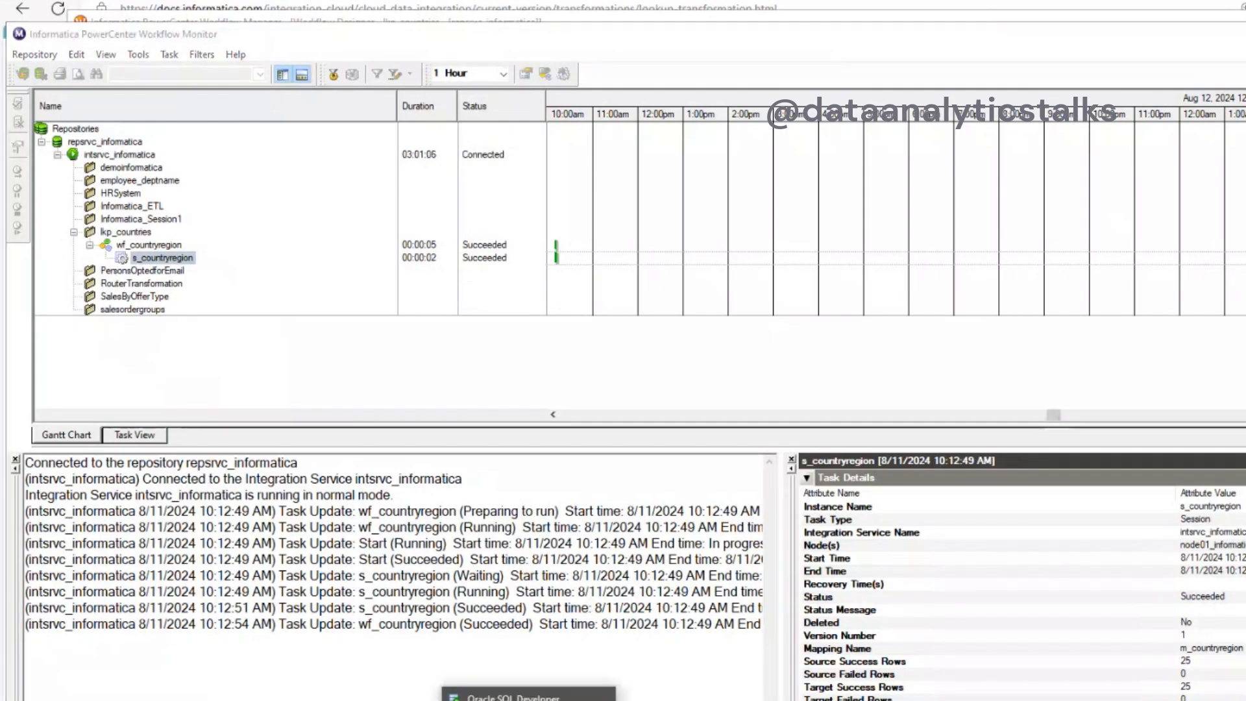
left_click(531, 698)
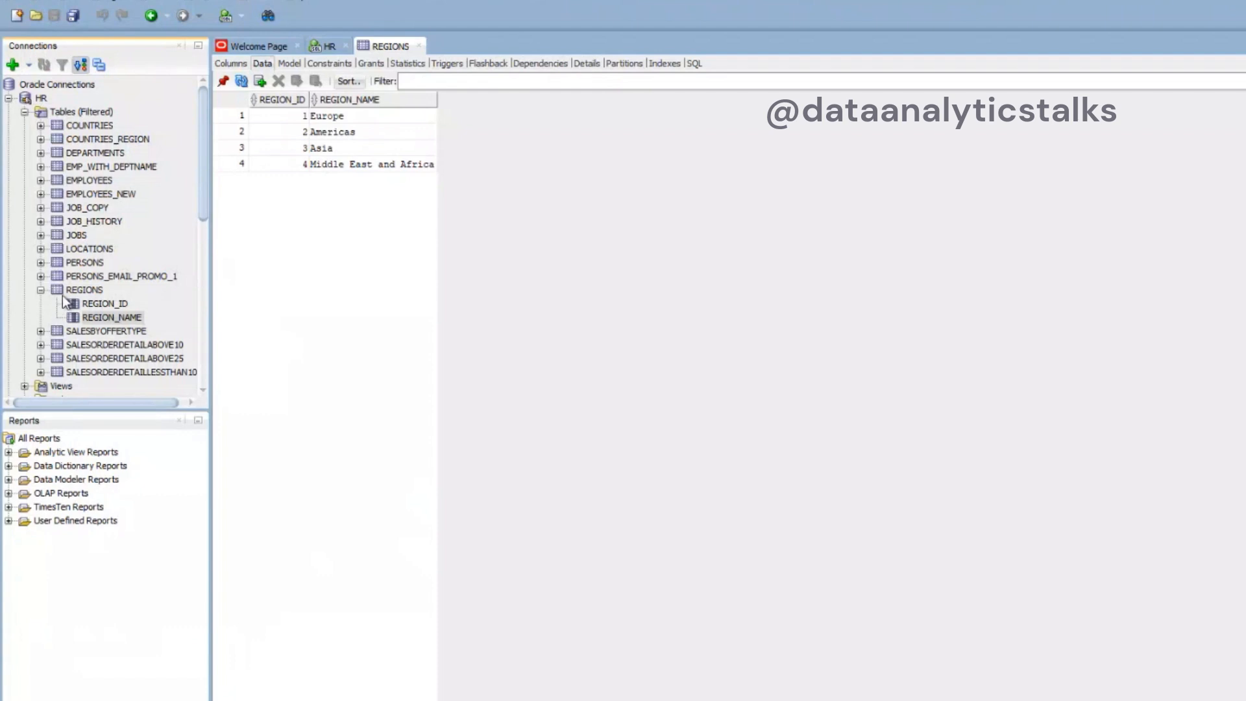
left_click(41, 290)
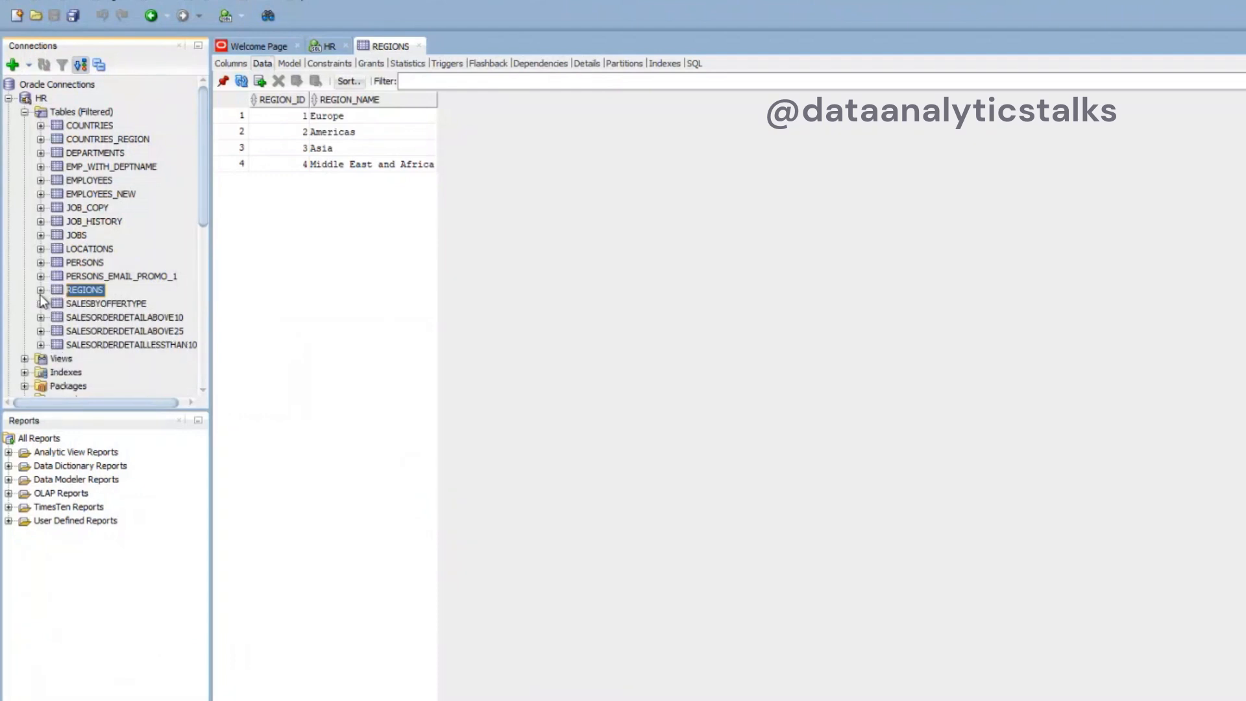
left_click(112, 140)
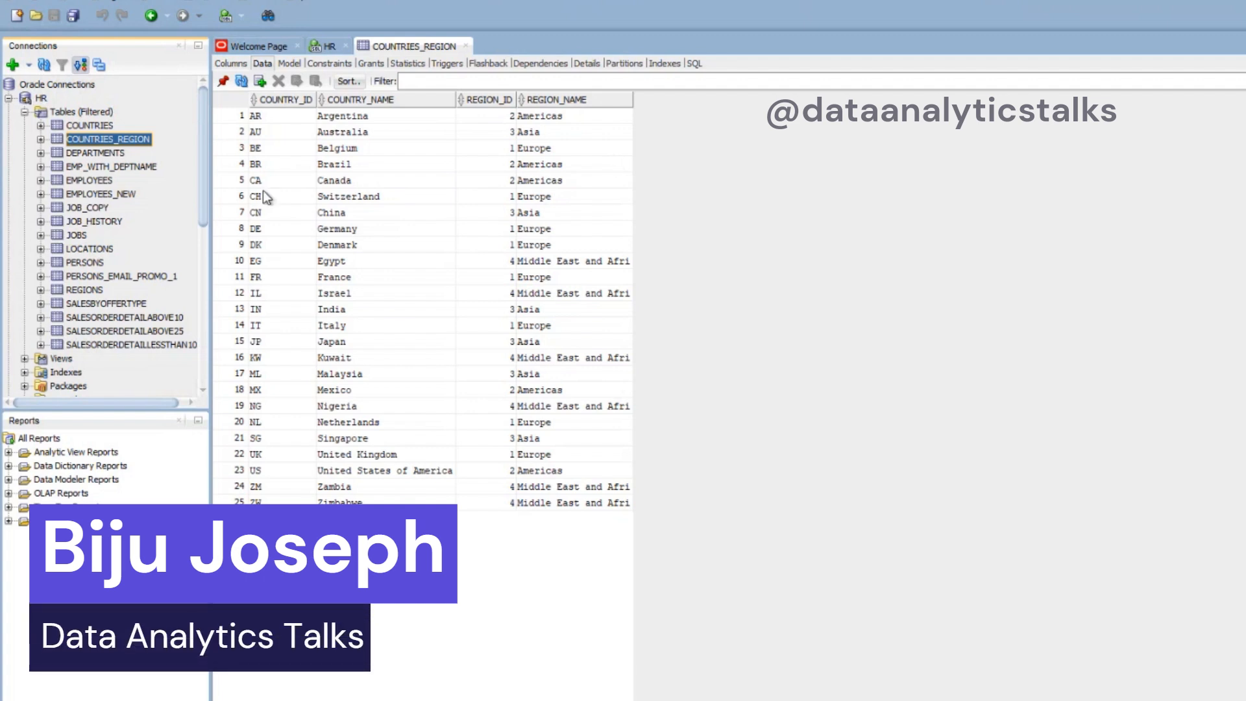
Examine the first row's country name and region ID, and the REGION_NAME values across all COUNTRIES_REGION rows
left_click(366, 116)
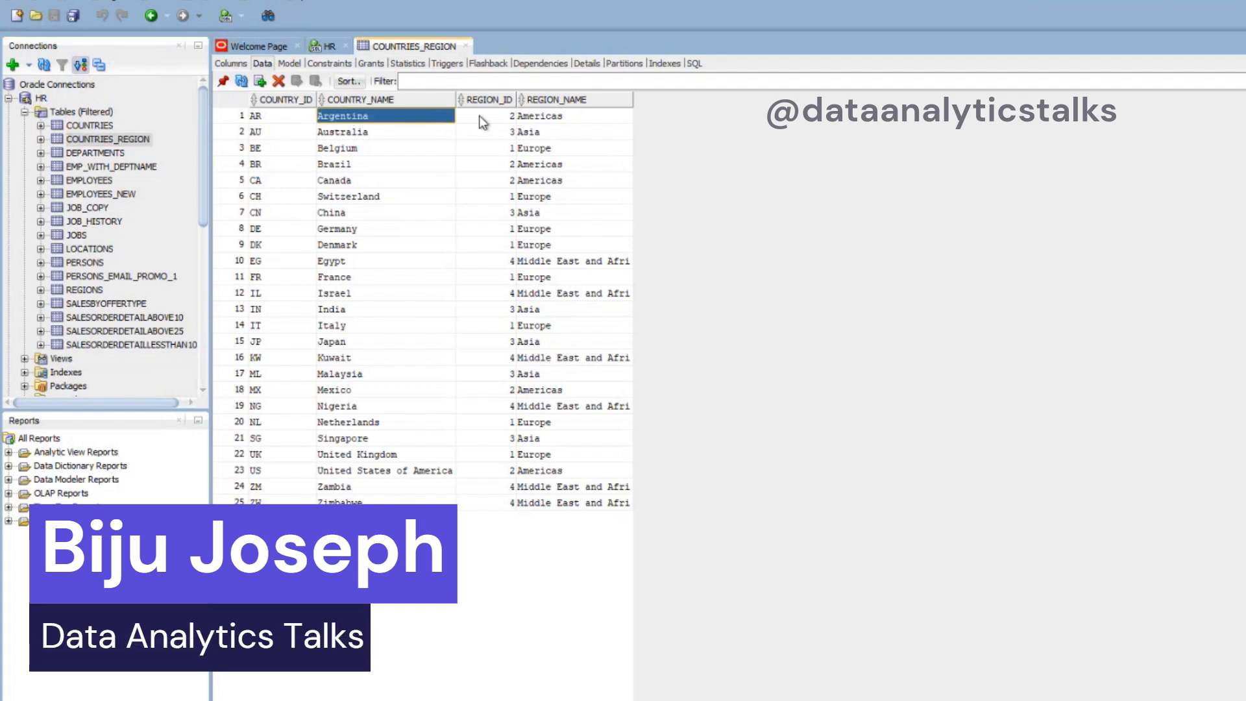
left_click(487, 118)
left_click_drag(580, 117, 604, 508)
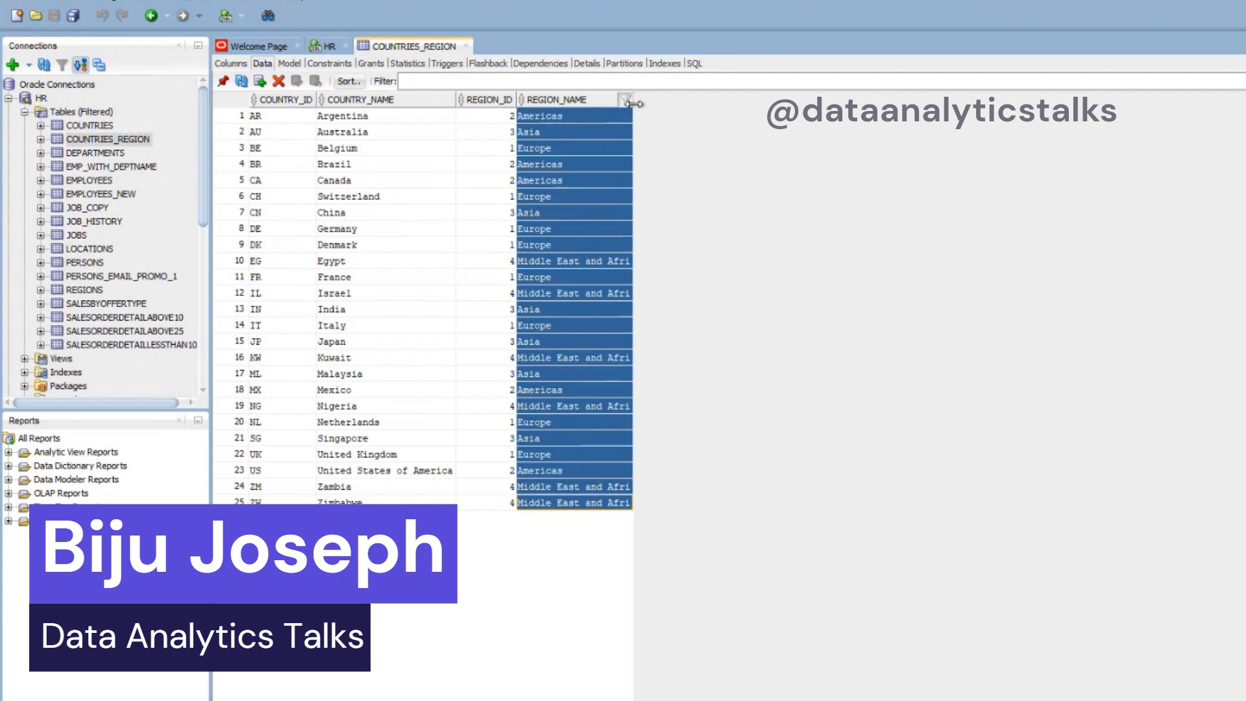